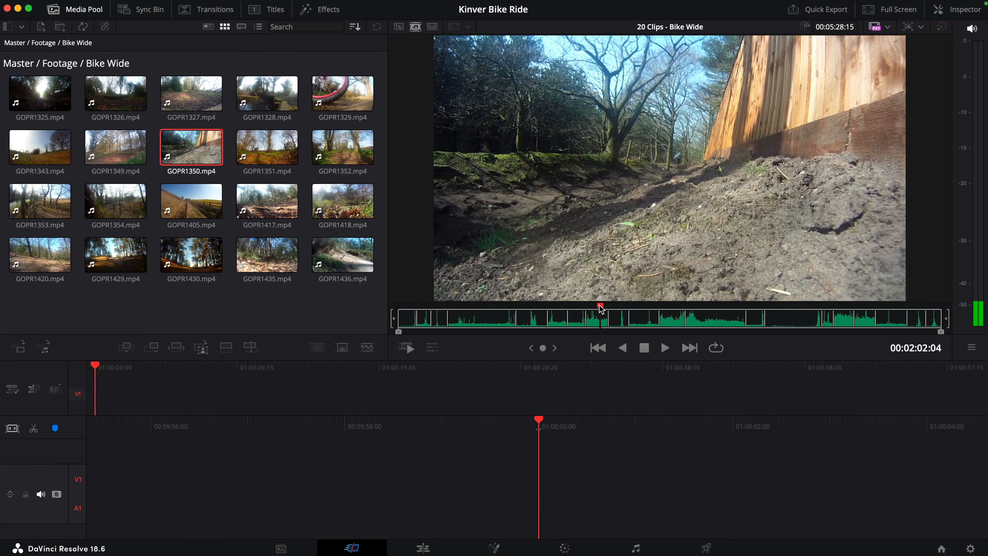
Step: Go back to the first source clip, GOPR1325, in the source tape and append it to the timeline
left_click_drag(427, 314, 394, 309)
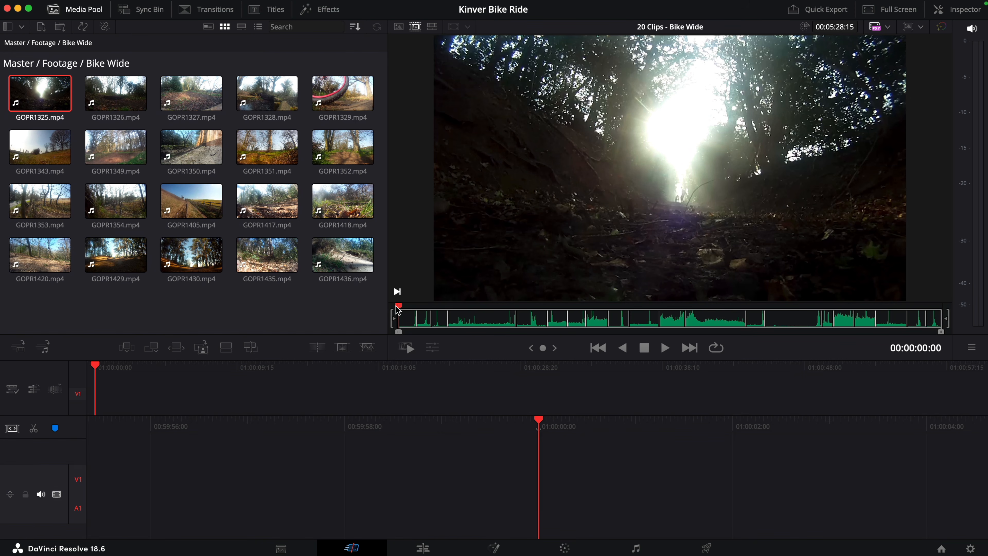
left_click_drag(411, 310, 413, 311)
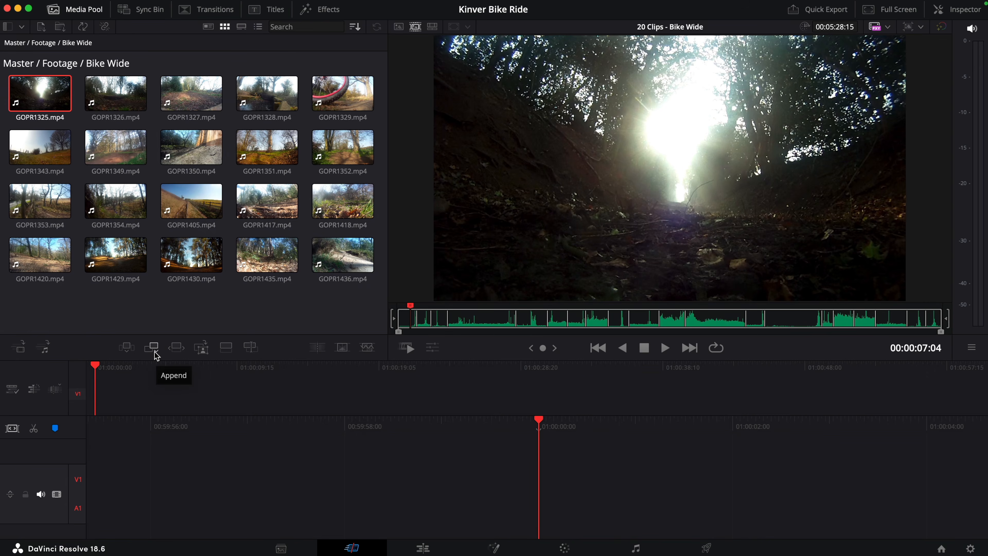
left_click(153, 348)
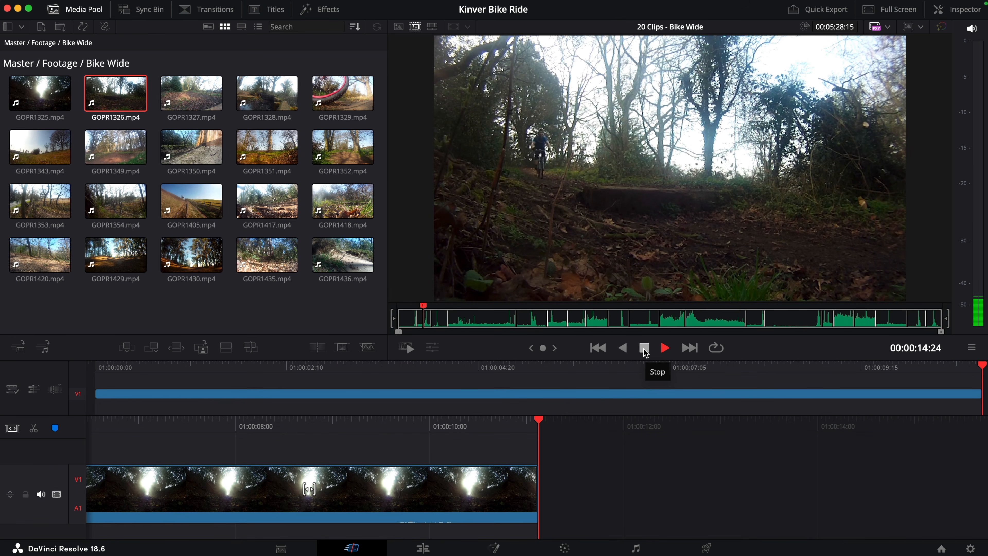
Step: Preview GOPR1326 and GOPR1327 in the source tape and append each of them to the end of the timeline
left_click(644, 351)
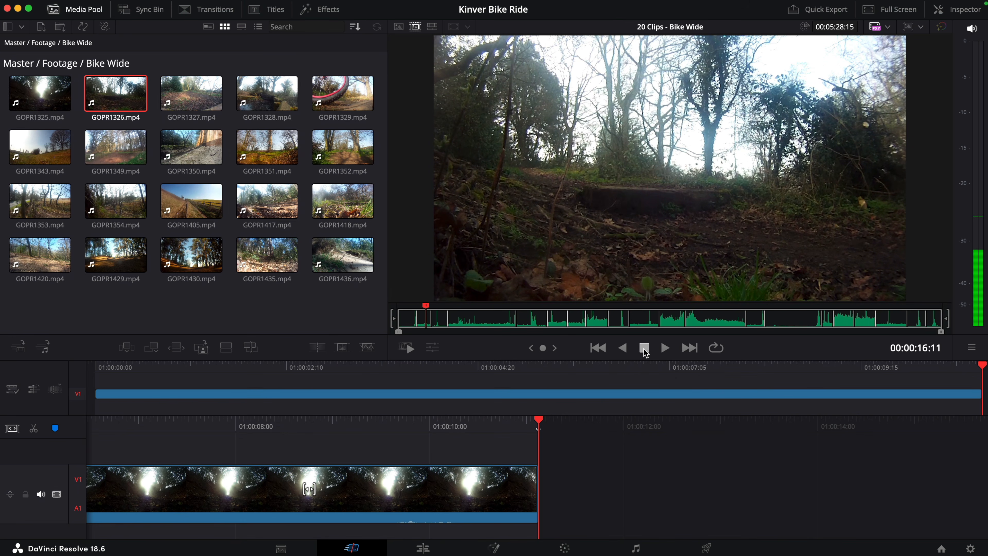
left_click(156, 353)
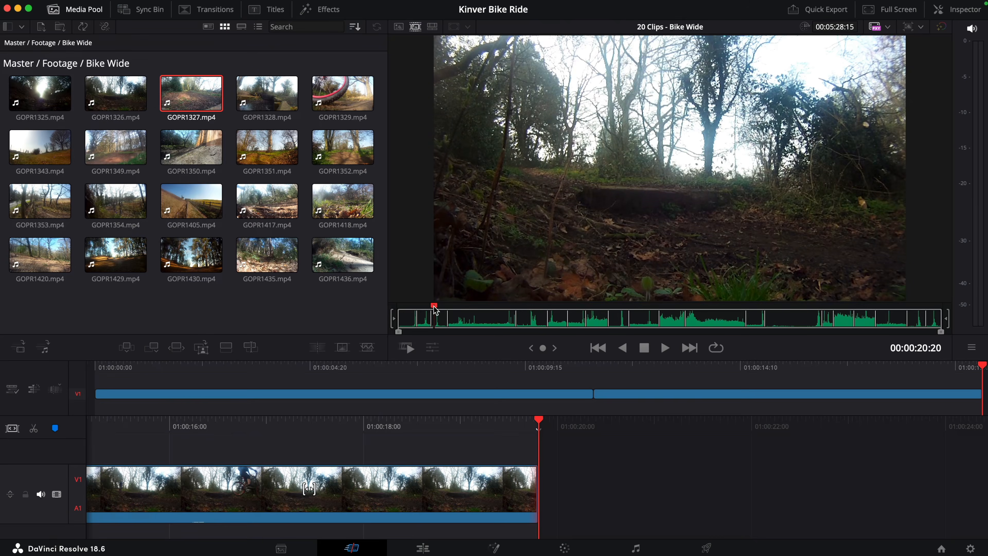
left_click_drag(434, 309, 438, 310)
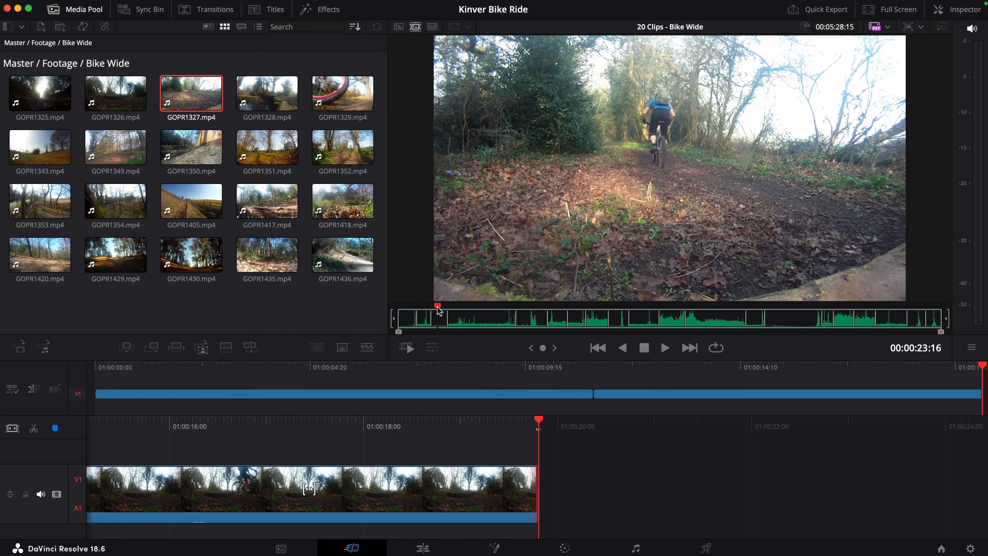
key("shift+F12")
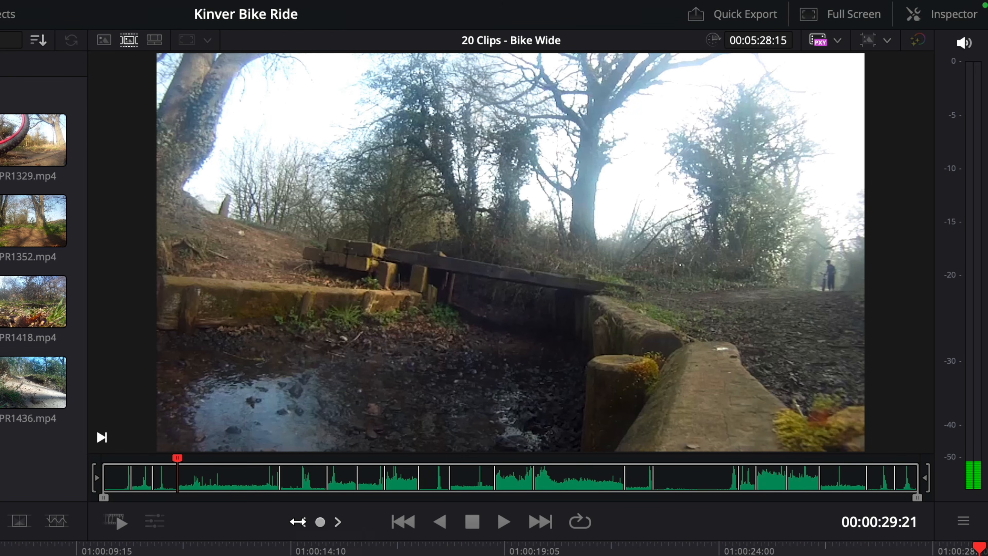
Step: Mark the GOPR1328 section from 00:01:00:14 to 00:01:07:13 and append it to the timeline
left_click_drag(205, 468, 227, 469)
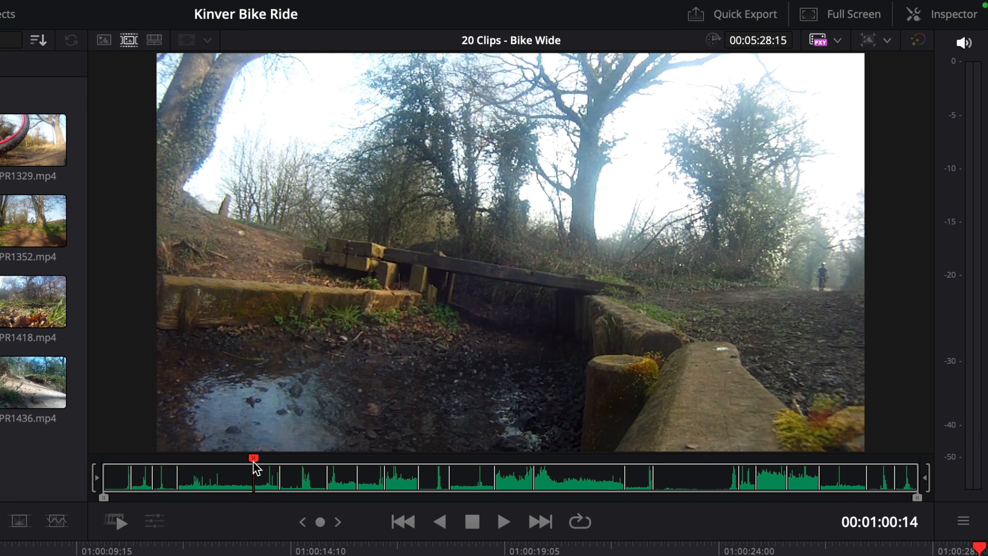
key("i")
key("space")
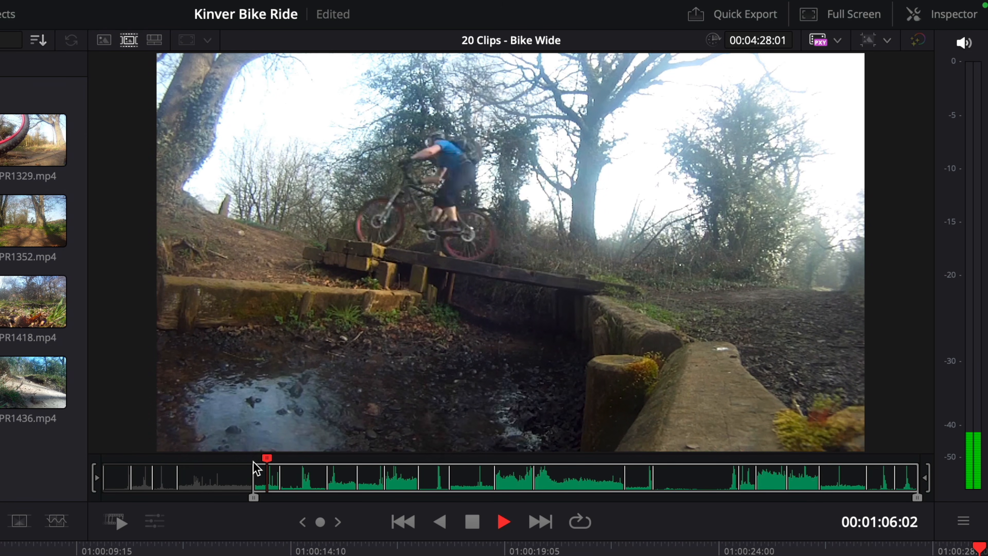
key("space")
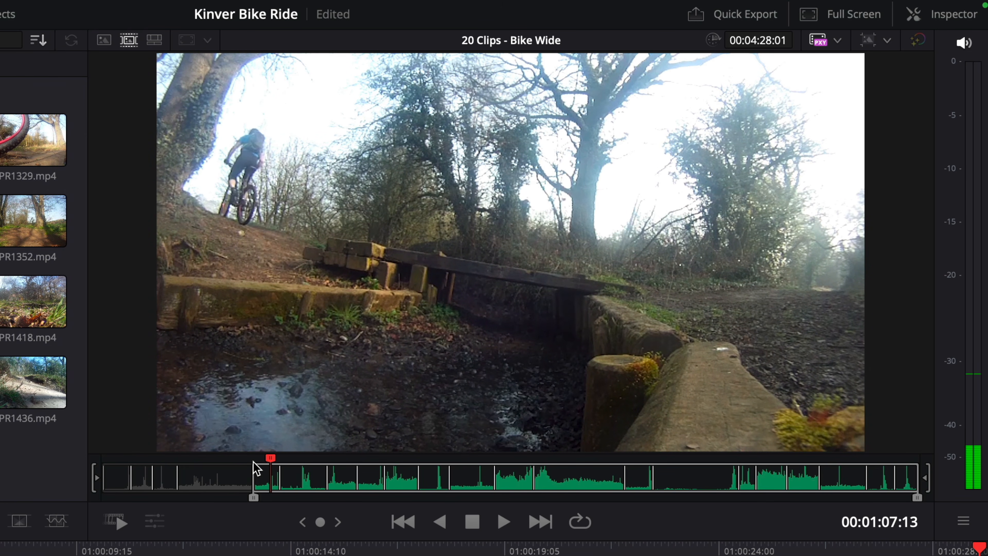
key("o")
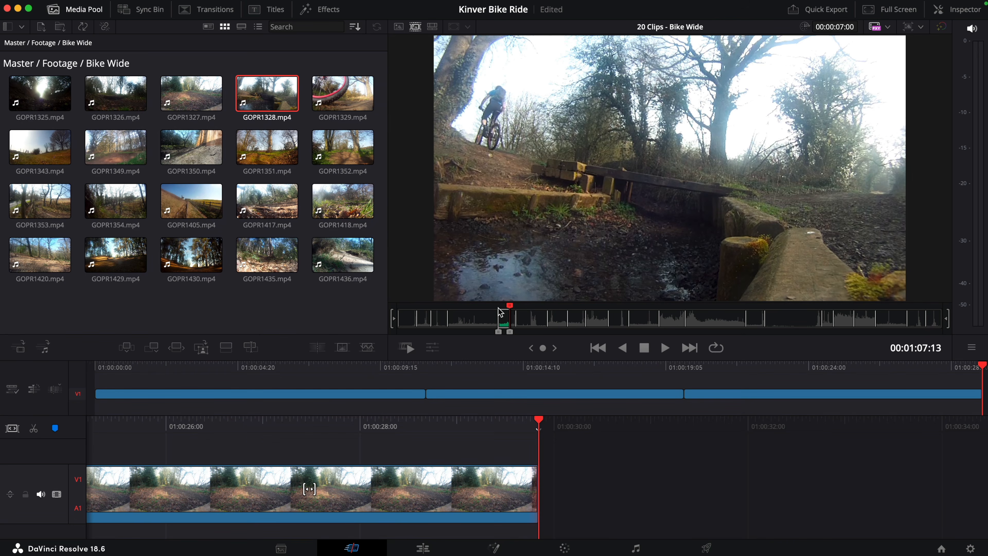
key("shift+F12")
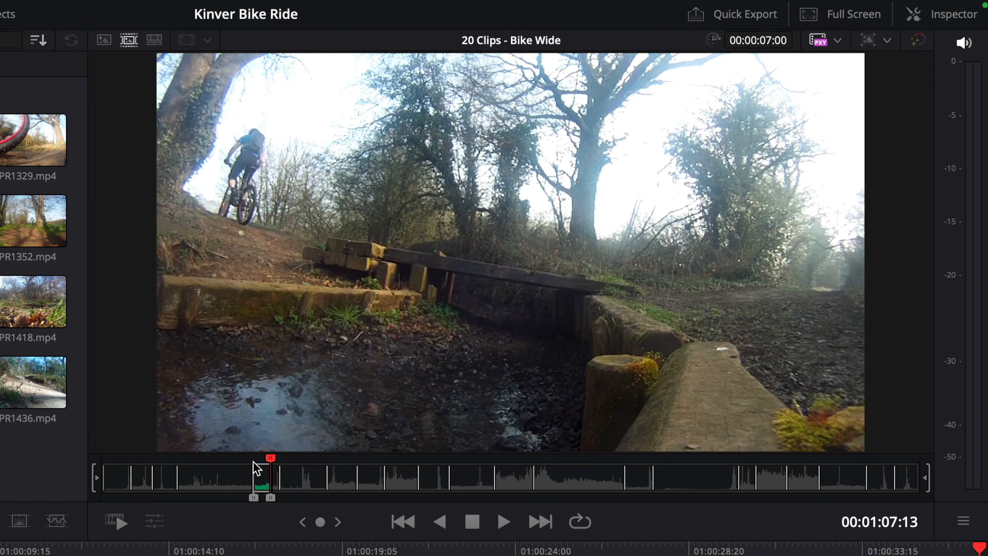
Step: Preview GOPR1329, mark its section from 00:01:20:00 to 00:01:25:03, and append it to the timeline
key("Down")
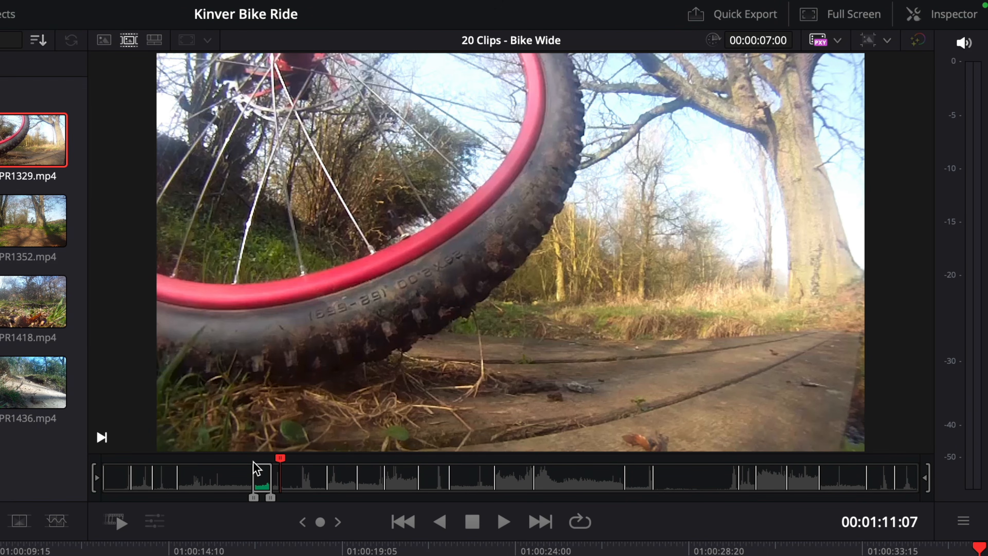
key("space")
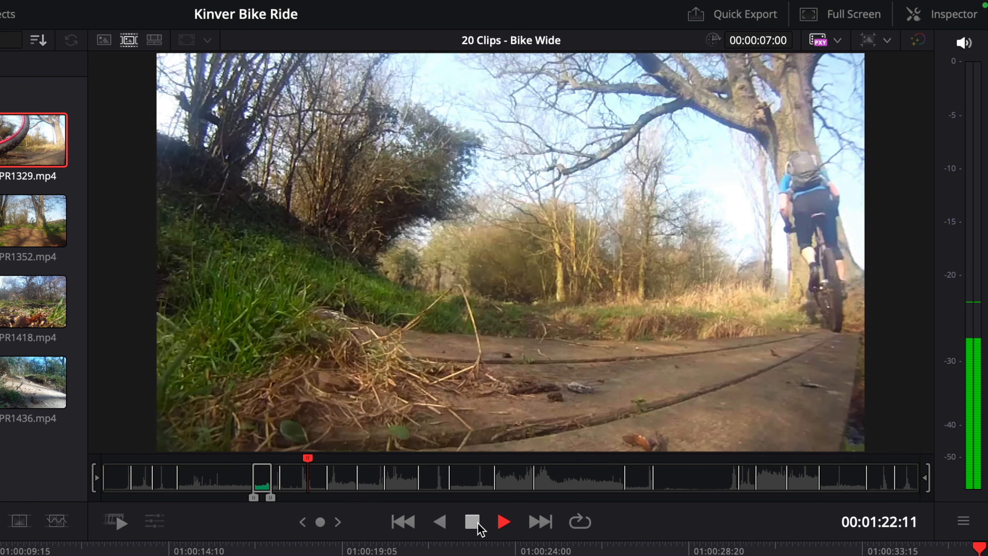
left_click(479, 524)
left_click_drag(325, 528, 300, 528)
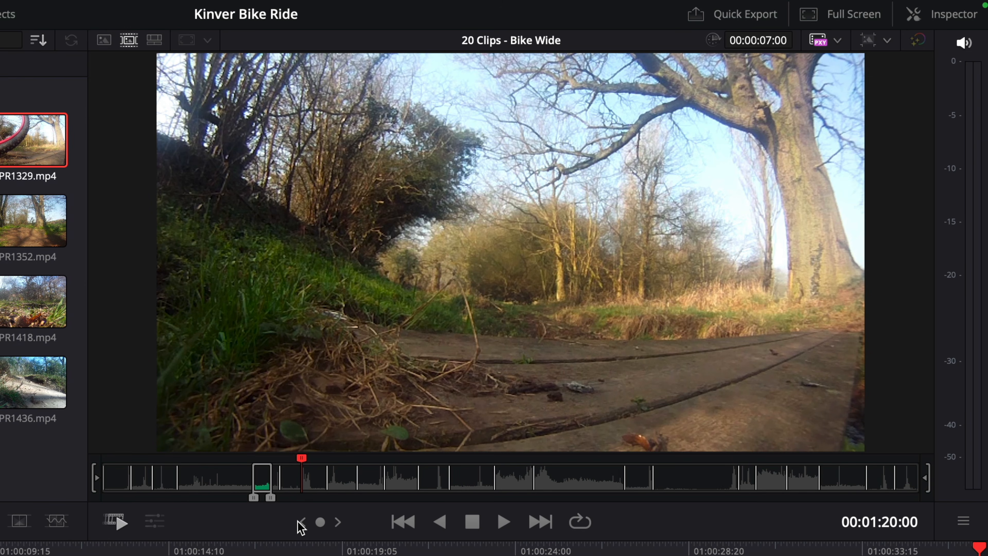
key("i")
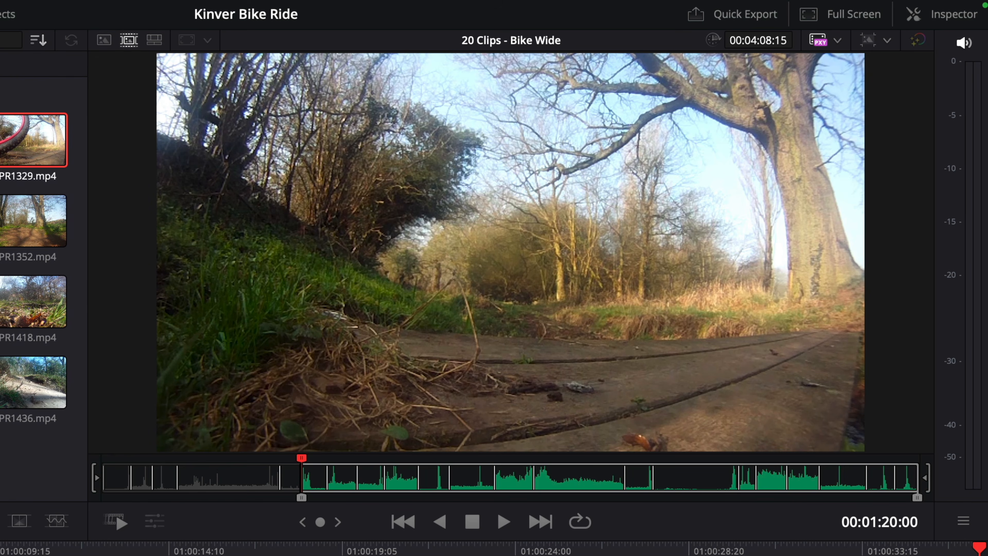
left_click(504, 523)
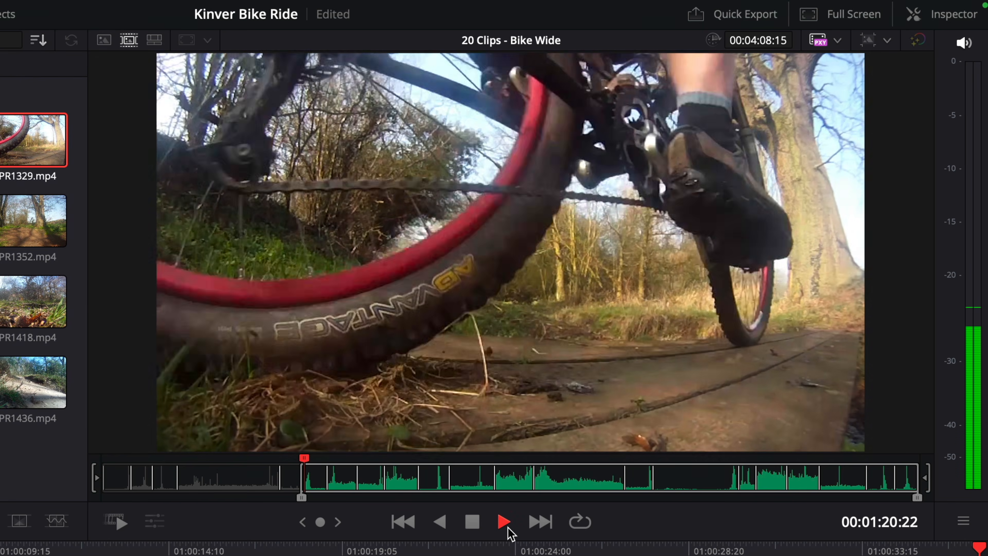
left_click(472, 526)
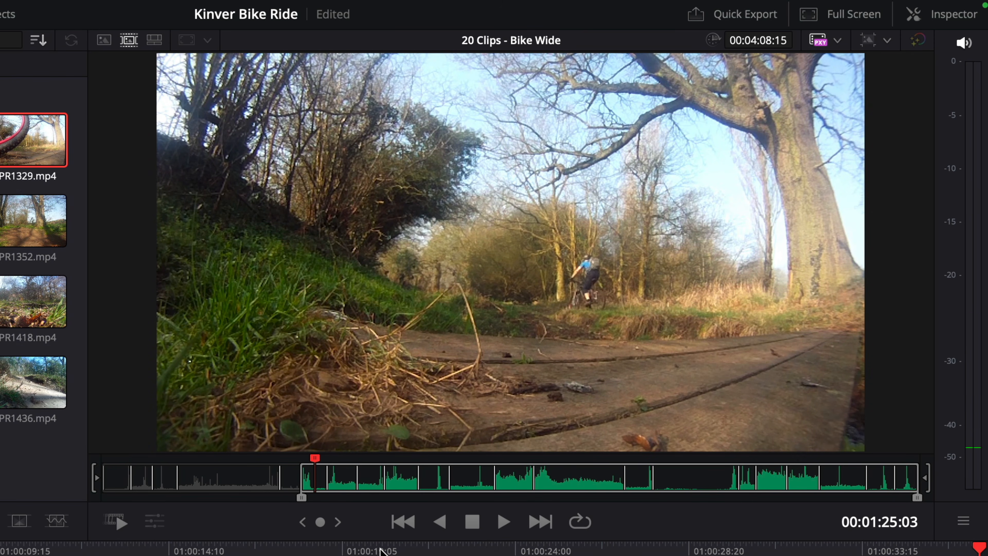
key("o")
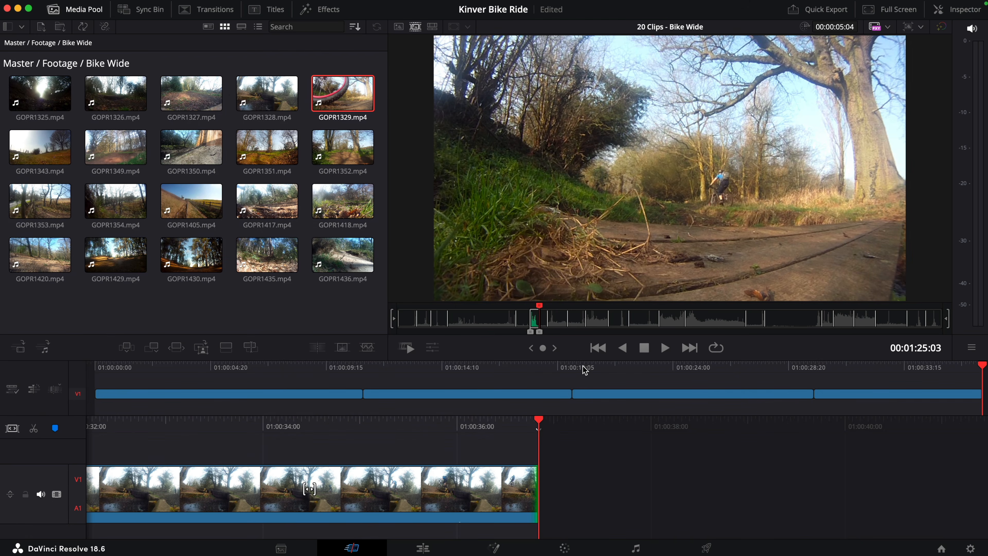
key("shift+F12")
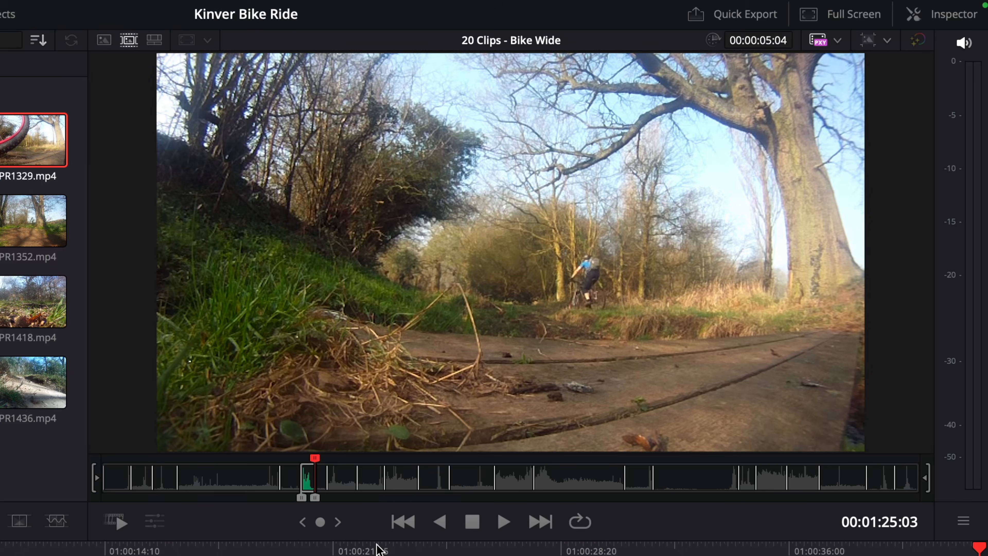
Step: Insert the full GOPR1343 clip between the GOPR1327 and GOPR1328 clips and move it to the start of the timeline
left_click_drag(330, 466, 335, 465)
left_click_drag(335, 466, 340, 466)
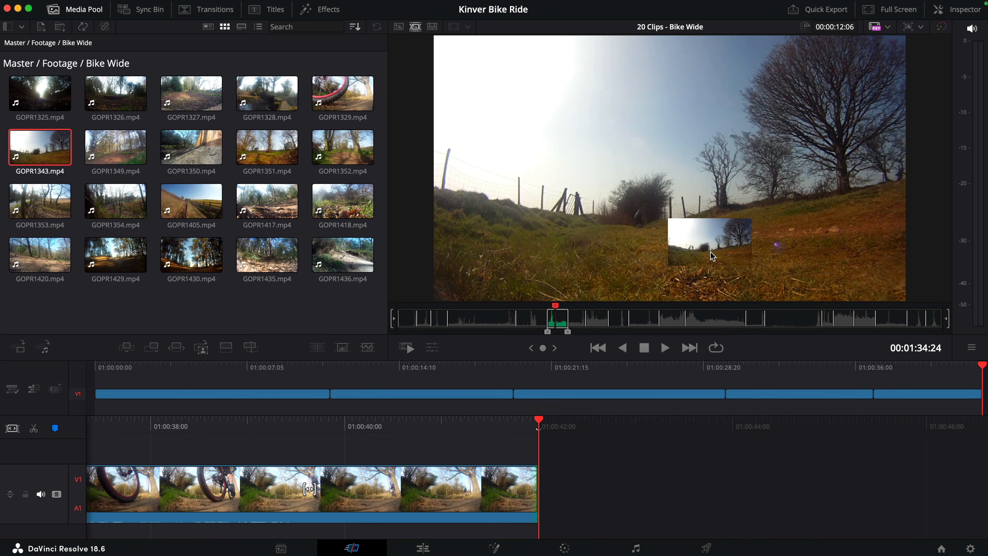
left_click_drag(727, 395, 726, 394)
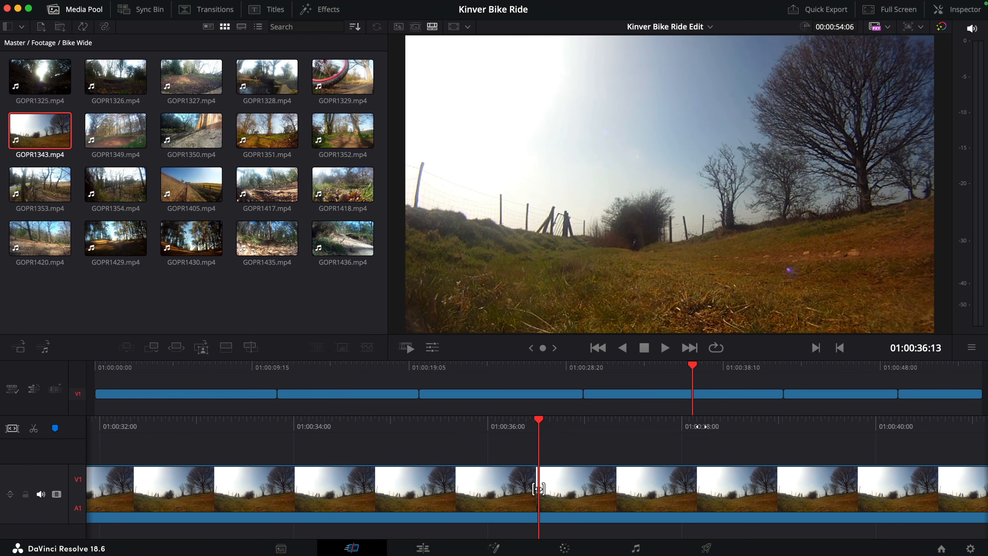
left_click(660, 397)
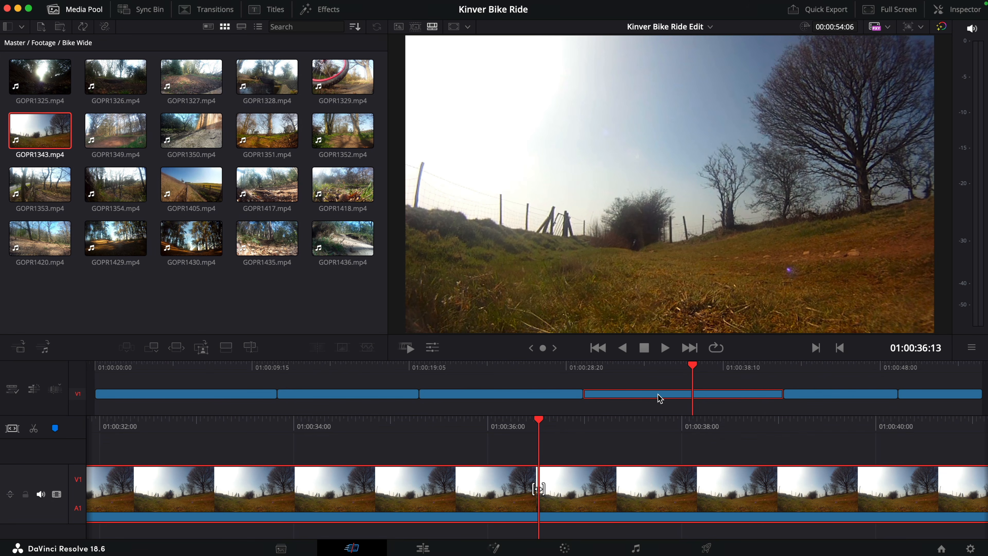
left_click_drag(659, 398, 102, 397)
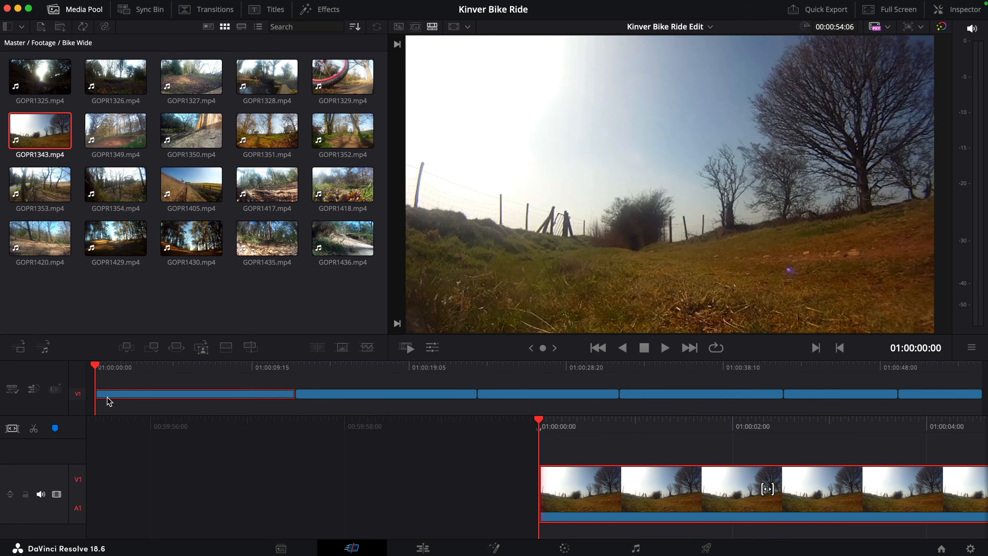
Step: Split the opening GOPR1343 clip at 01:00:01:20, just before the rider appears, and delete the part before the cut
key("space")
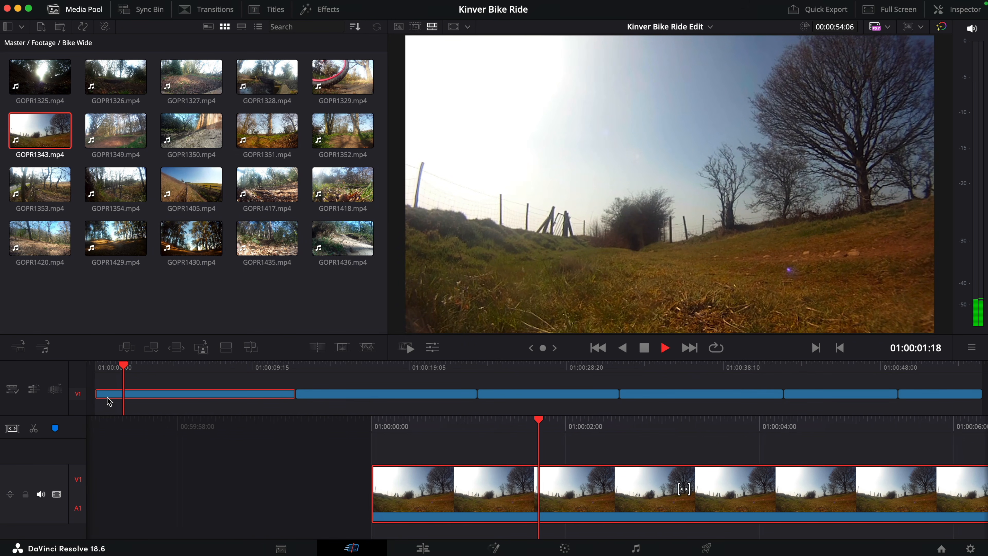
key("space")
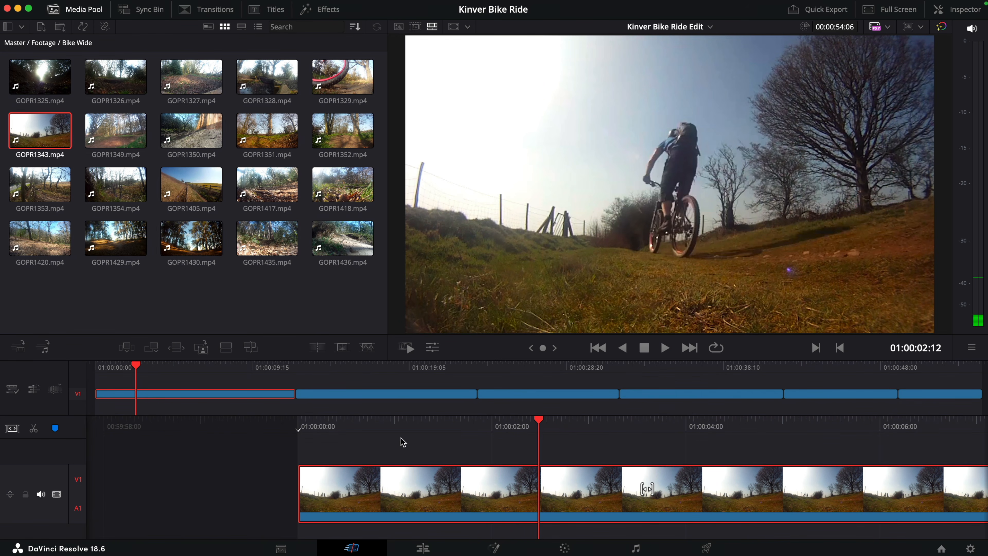
left_click_drag(543, 348, 517, 349)
mouse_move(674, 488)
left_mouse_down()
mouse_move(661, 488)
mouse_move(679, 488)
left_mouse_up()
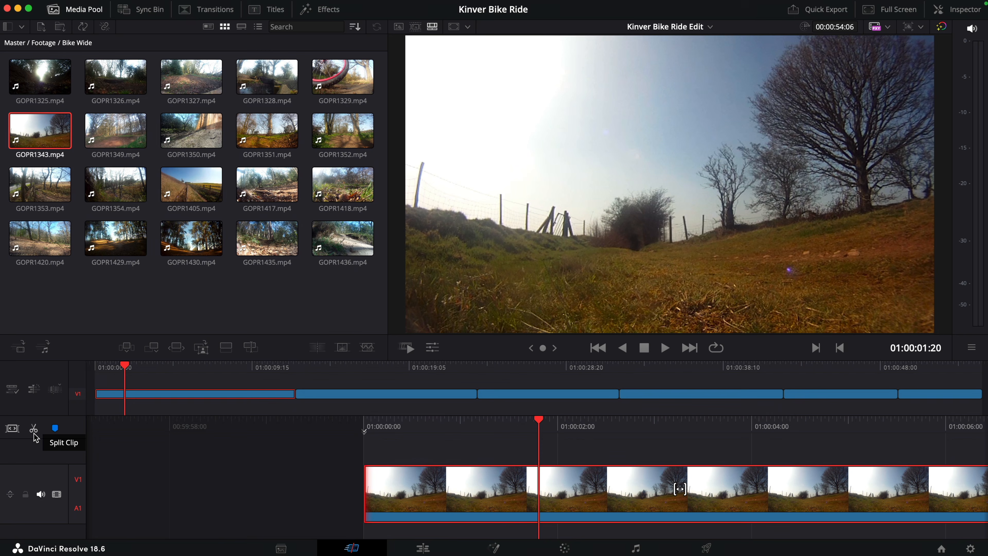
left_click(131, 242)
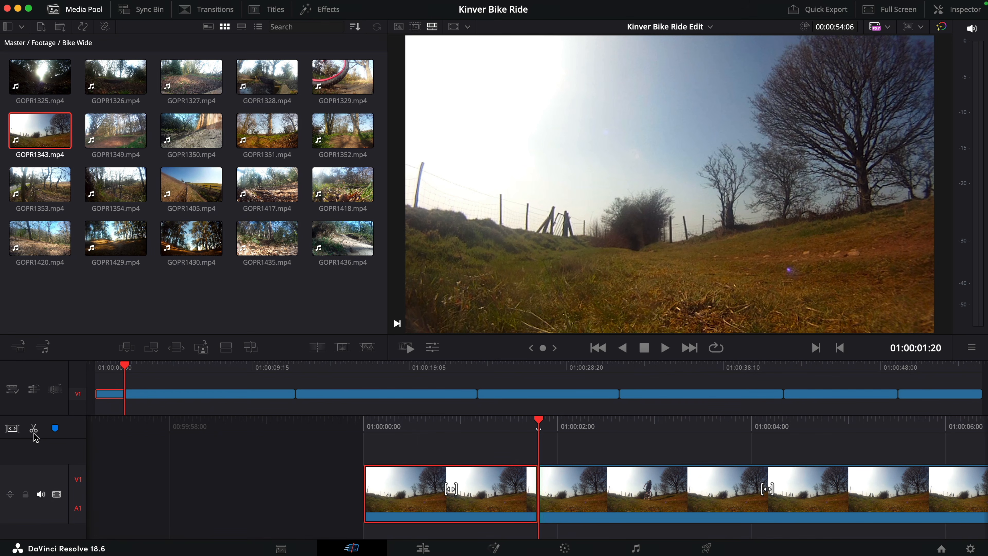
key("BackSpace")
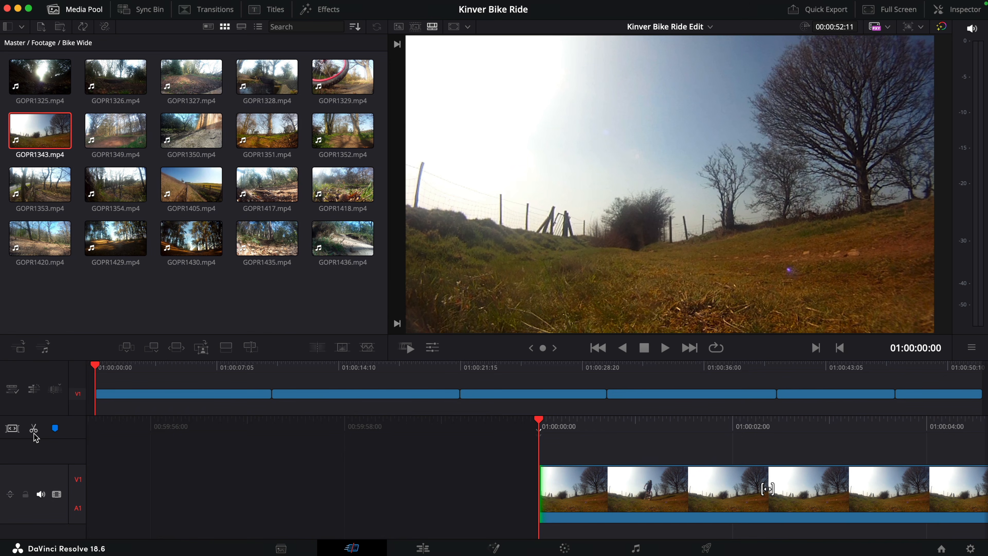
Step: Play the shortened GOPR1343 clip, split it at 01:00:03:10, and delete the part after the cut
left_click(665, 348)
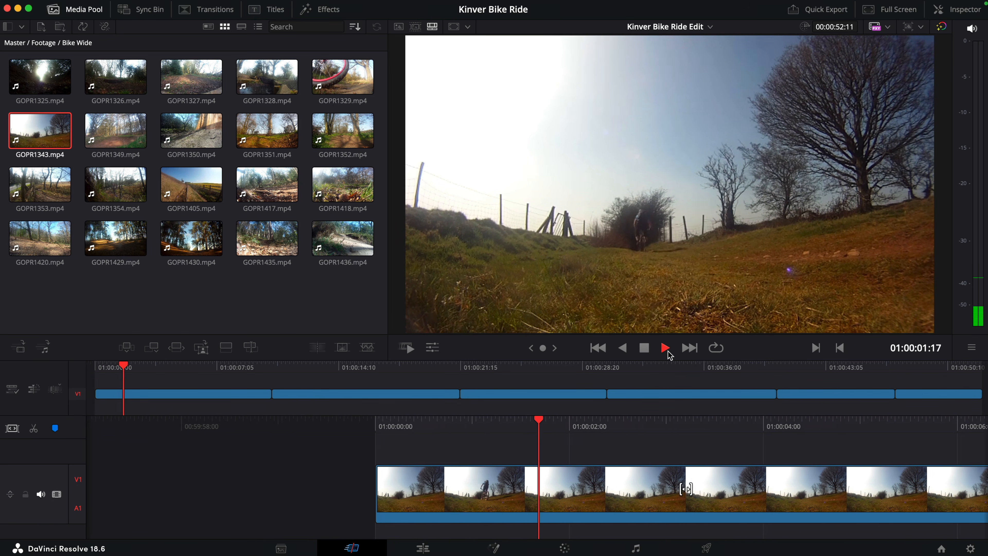
left_click(645, 350)
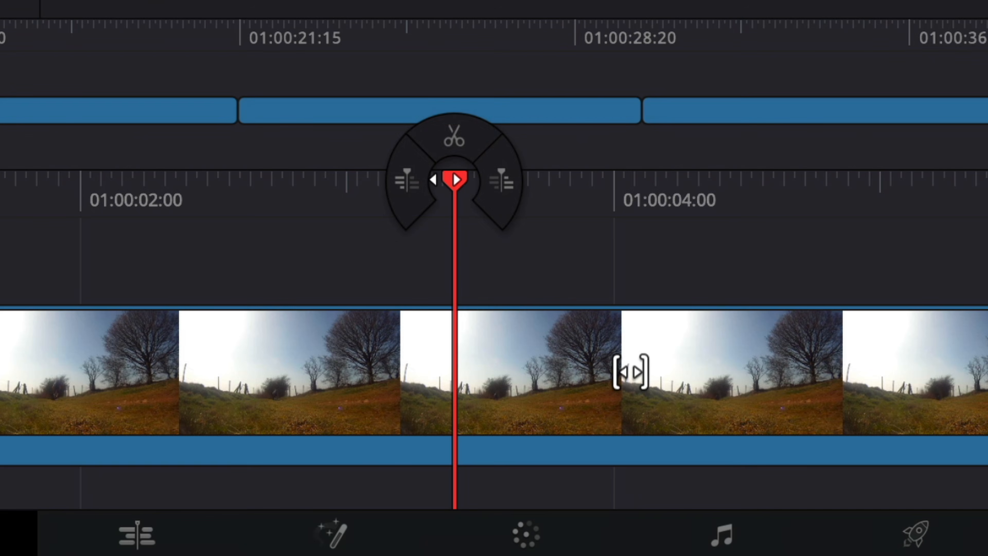
left_click(470, 140)
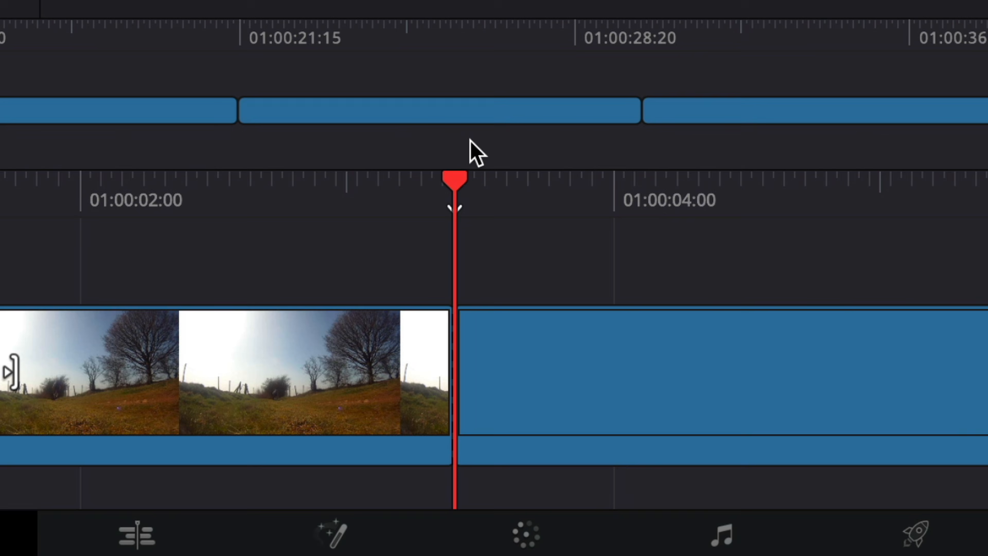
left_click(514, 332)
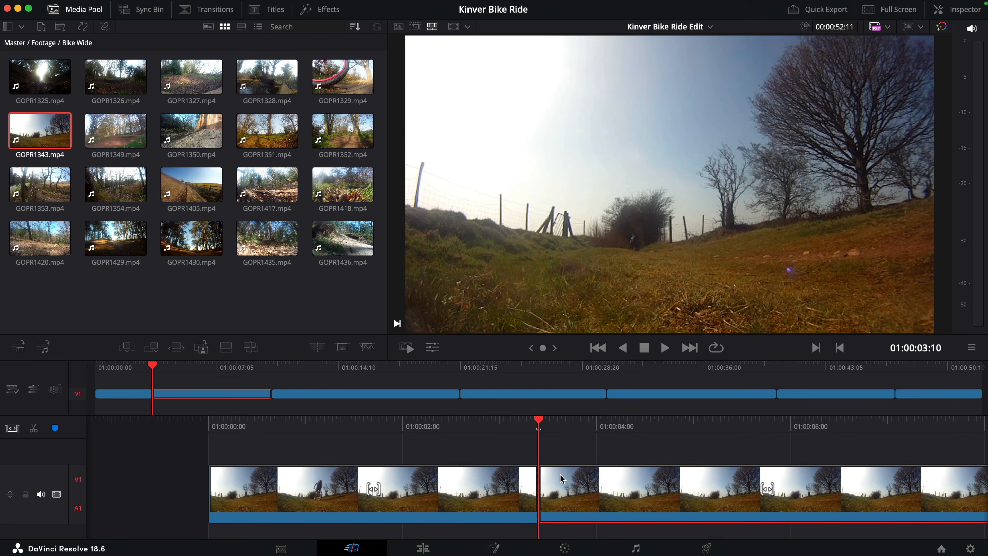
key("BackSpace")
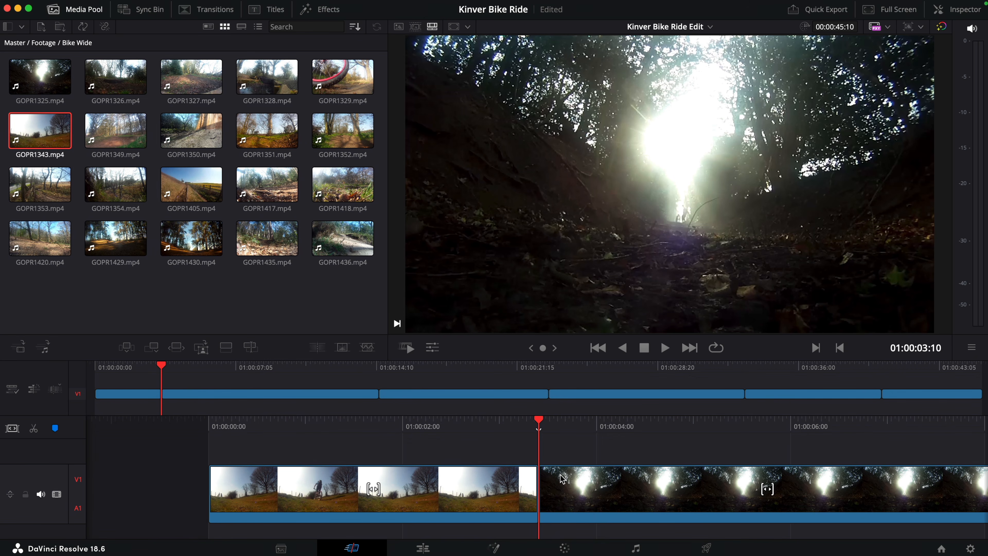
Step: Split the GOPR1325 clip, second on the timeline, at 01:00:10:05 and delete the part before the cut
left_click_drag(177, 371, 296, 371)
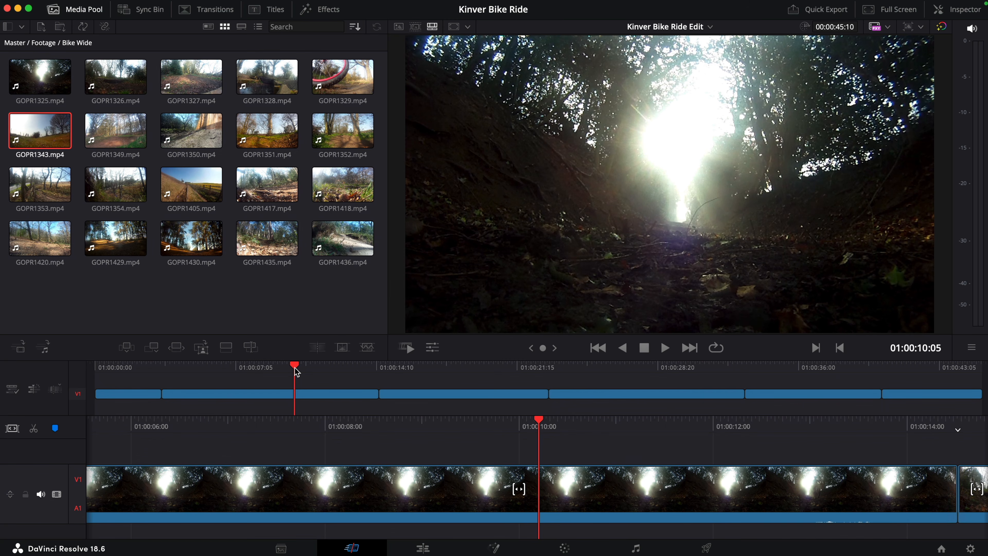
key("super+b")
left_click(276, 395)
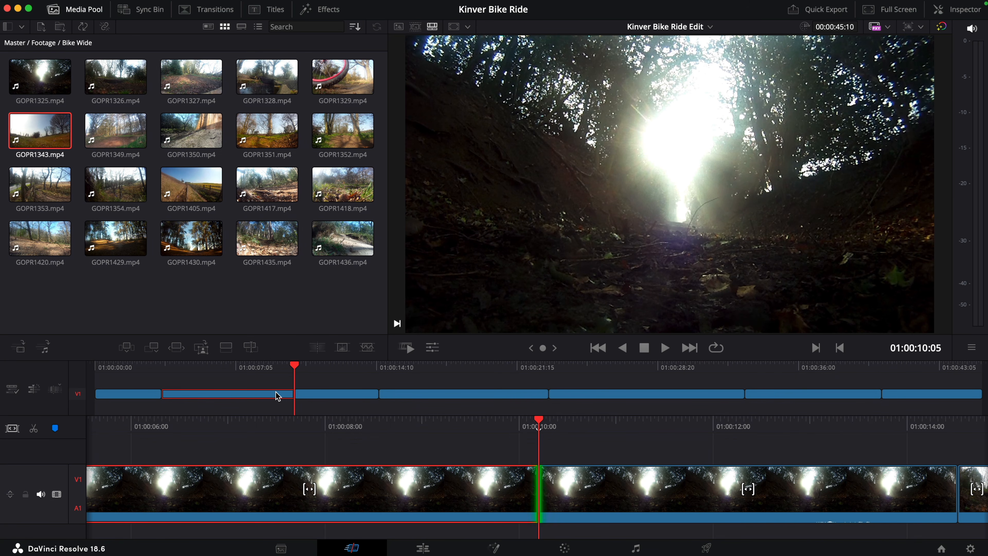
key("BackSpace")
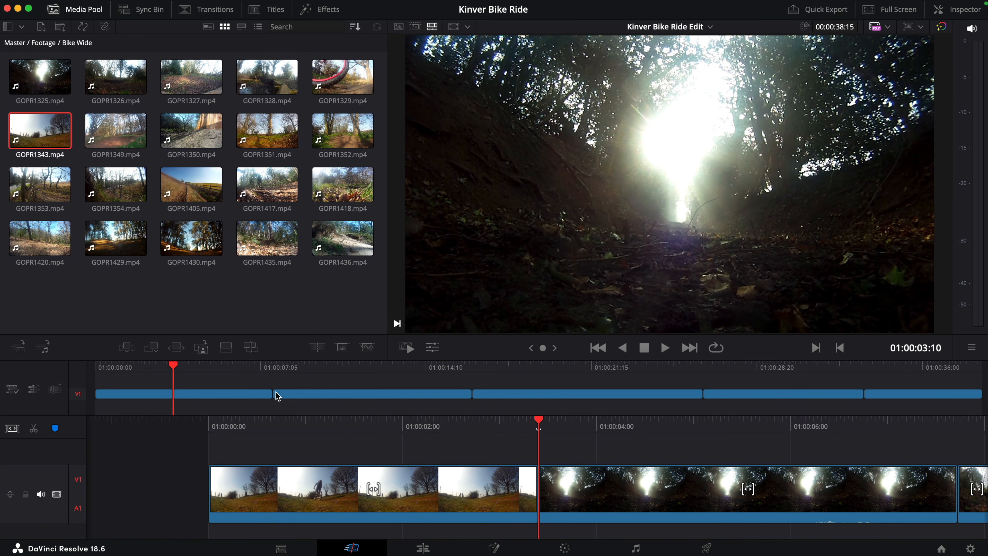
Step: Play the shortened GOPR1325 clip, split it at 01:00:06:21 after the rider has passed, and delete the part after the cut
left_click(665, 348)
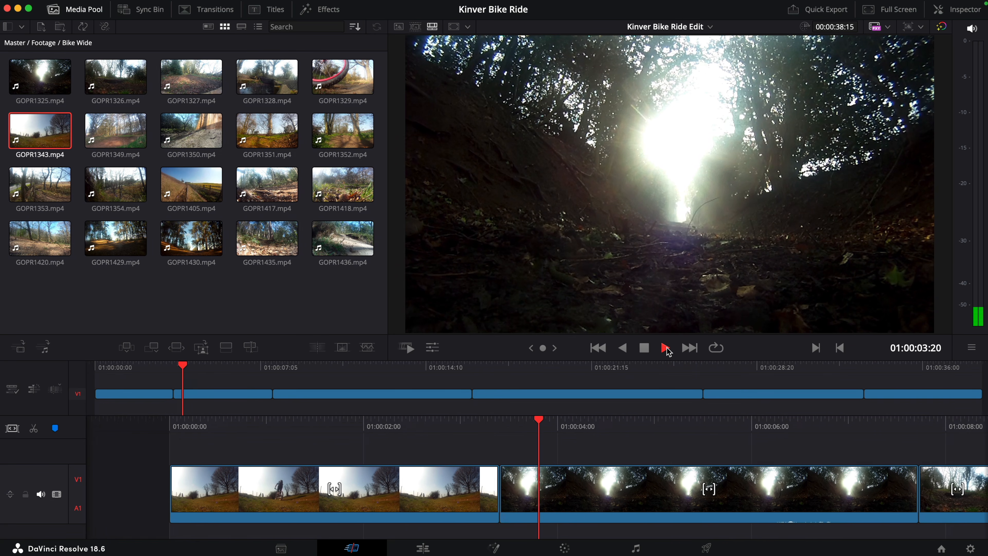
left_click(644, 349)
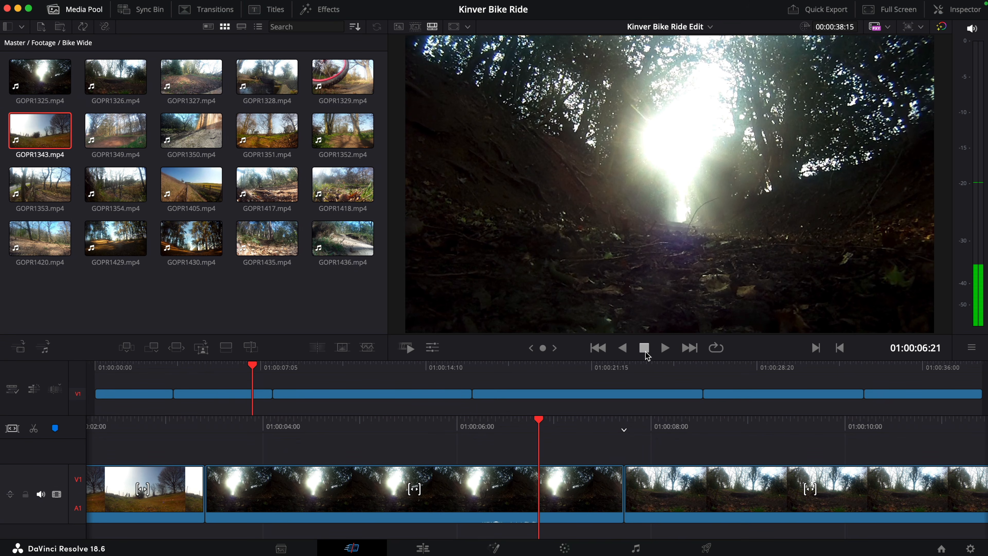
key("super+b")
left_click(577, 474)
key("BackSpace")
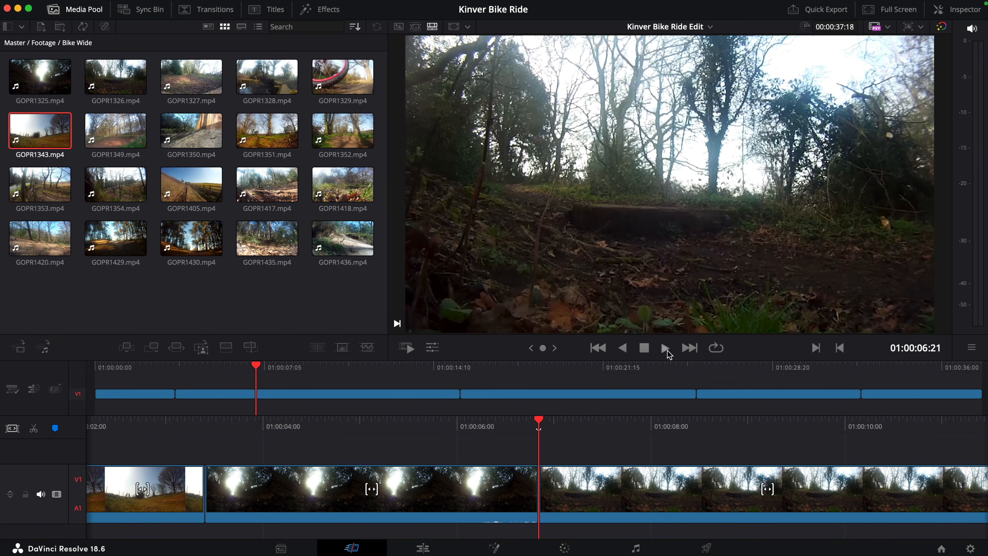
Step: Play into the GOPR1326 clip, go back to 01:00:09:00 before the rider appears, and ripple-trim the clip's start to that point
left_click(666, 349)
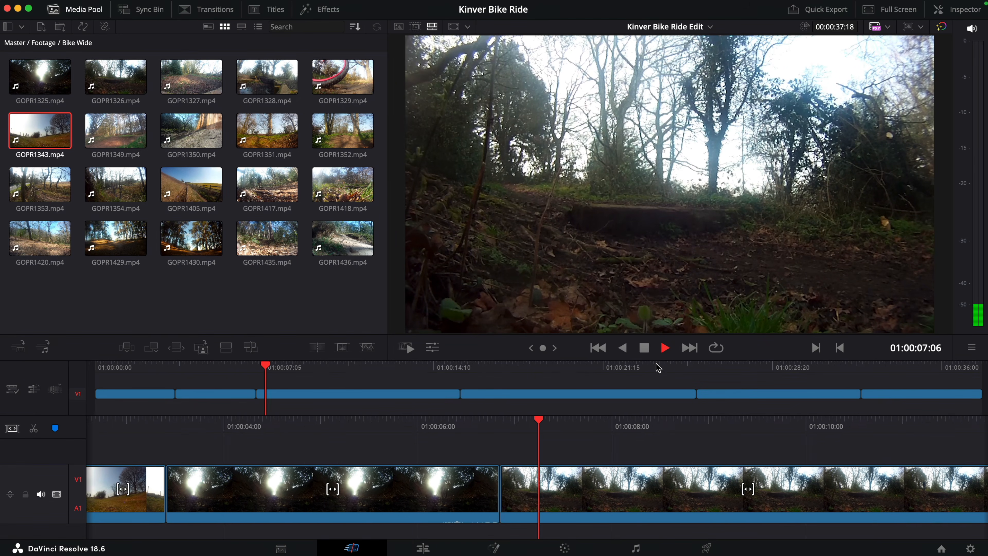
left_click(645, 353)
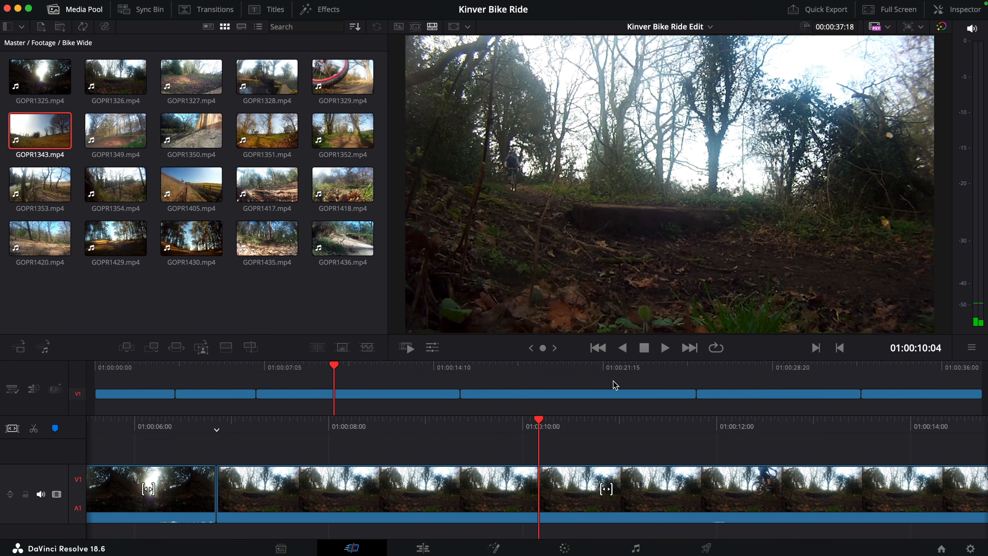
left_click_drag(544, 348, 506, 347)
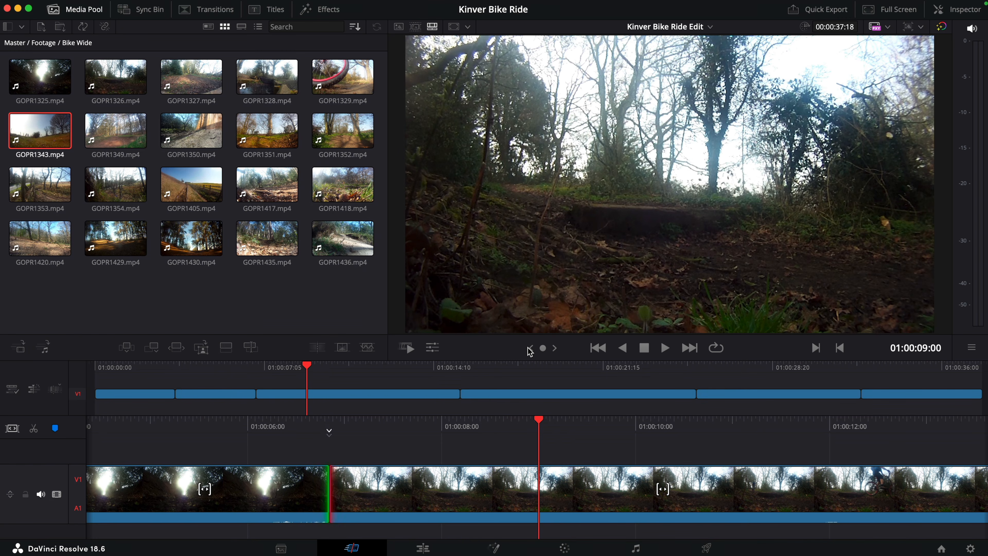
left_click(529, 348)
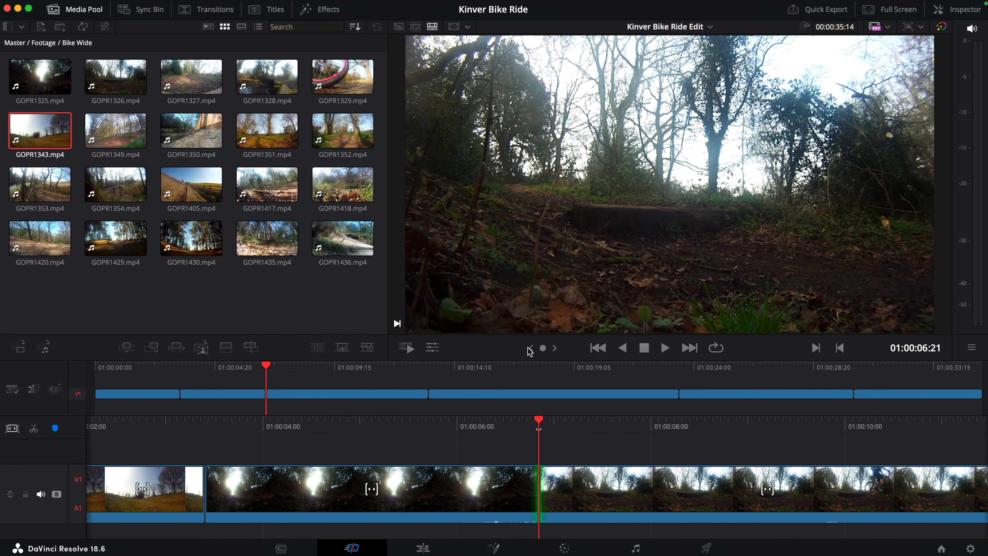
Step: Play the GOPR1326 clip until the rider leaves the frame and ripple-trim its end at 01:00:10:02
key("space")
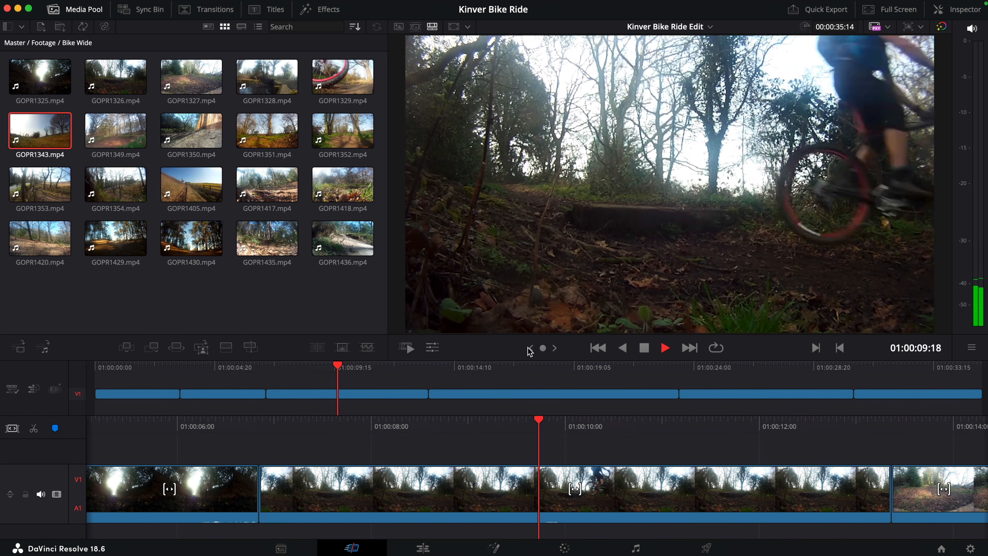
key("space")
key("v")
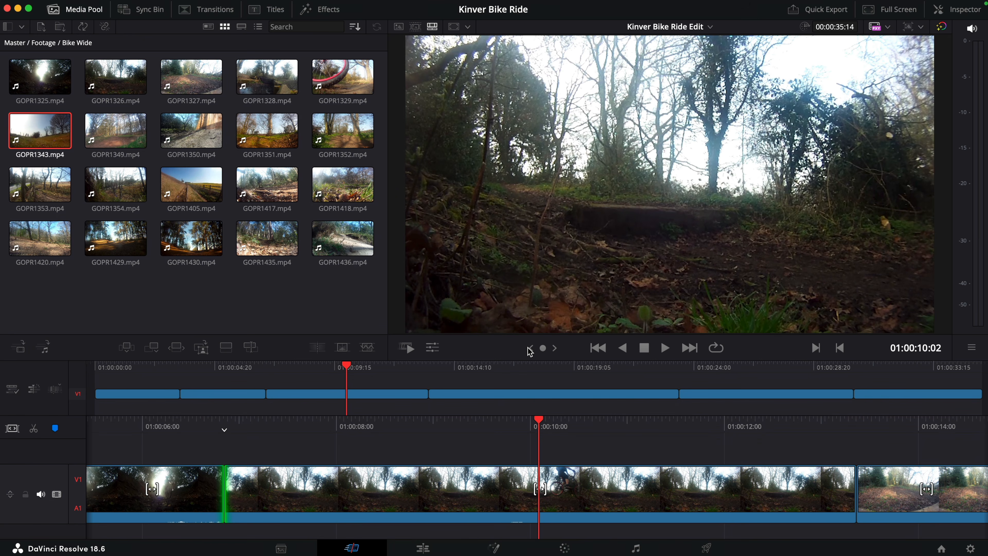
key("super+shift+bracketright")
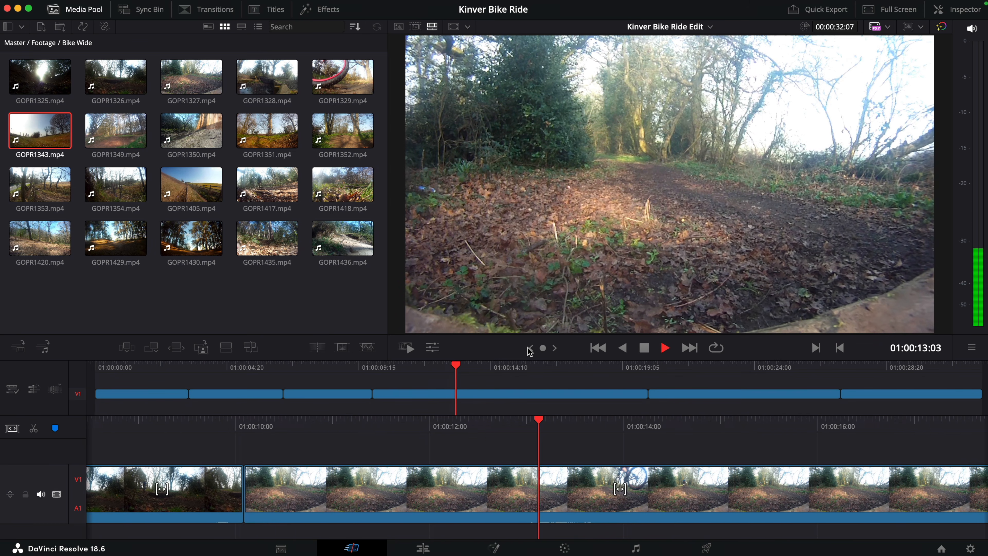
Step: Ripple-trim the start of the GOPR1327 clip to 01:00:13:04 as the wheel enters, and play on to ripple-trim its end at 01:00:12:22
key("space")
key("Left")
key("Left")
key("Left")
key("Left")
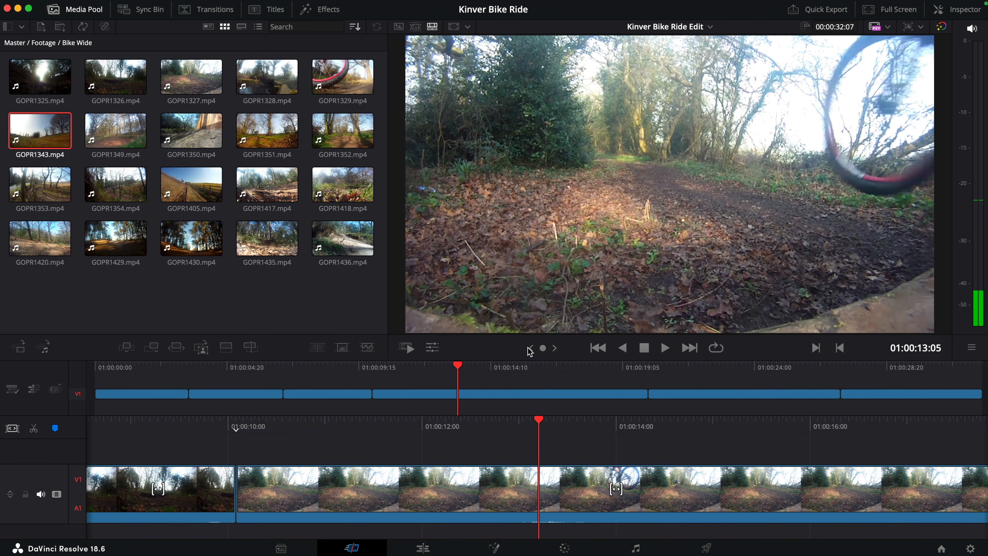
key("Left")
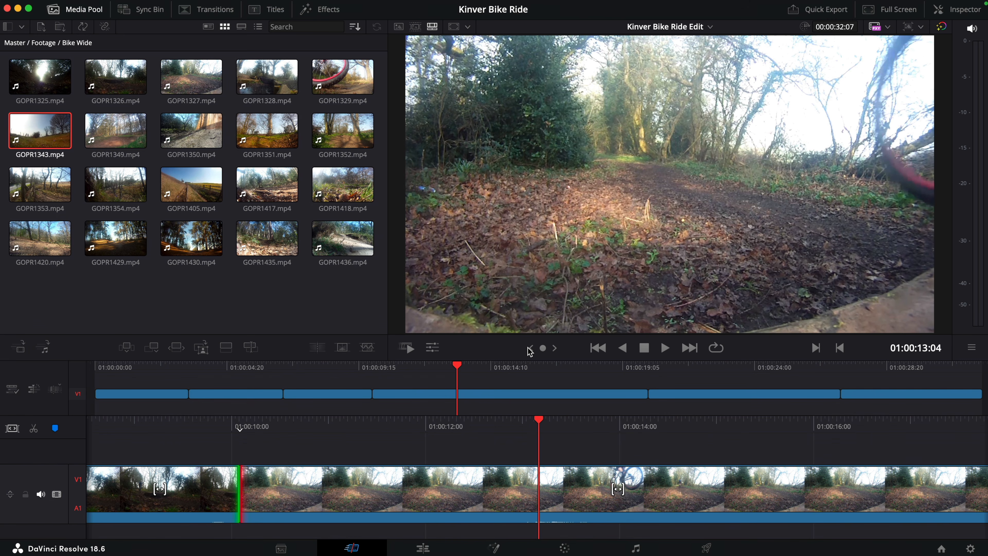
key("super+shift+bracketleft")
key("space")
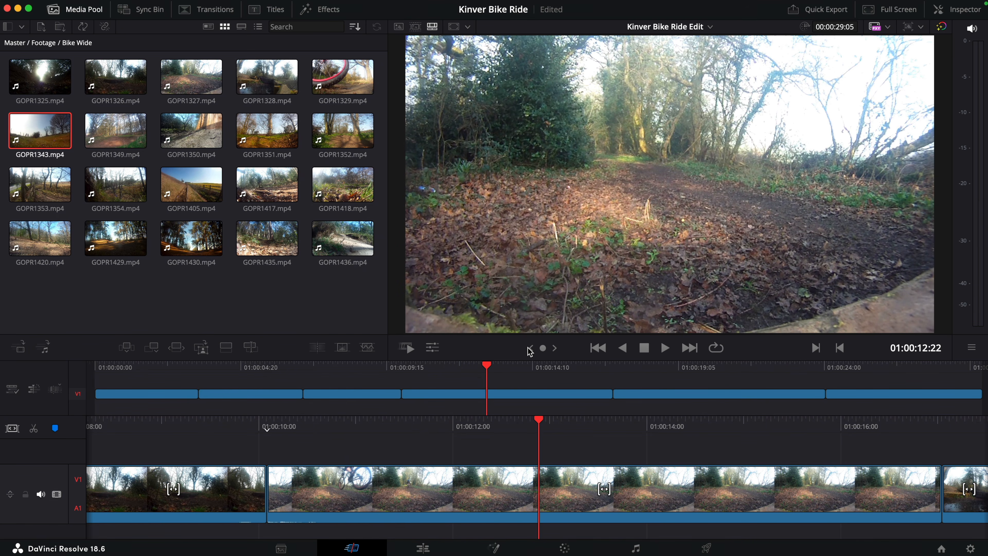
key("super+shift+bracketright")
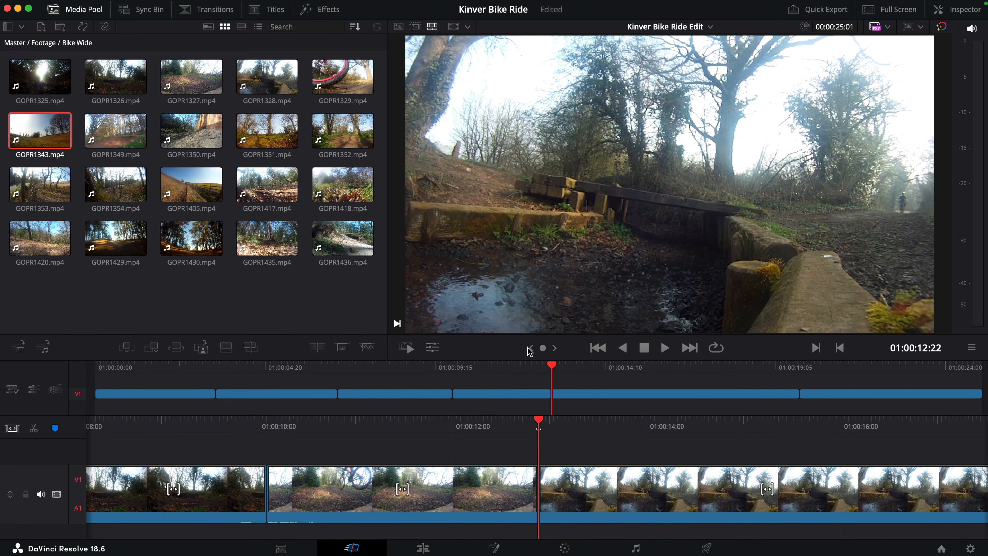
Step: Ripple-trim the start of the GOPR1328 clip after a short preview, and ripple-trim its end at 01:00:15:15 as the rider crosses the bridge
key("space")
key("space")
key("super+shift+bracketleft")
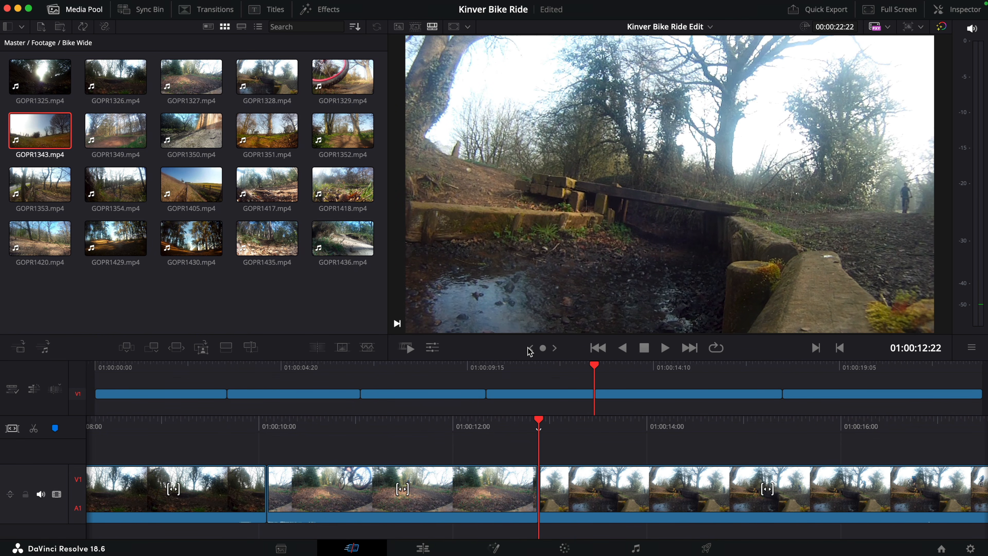
key("space")
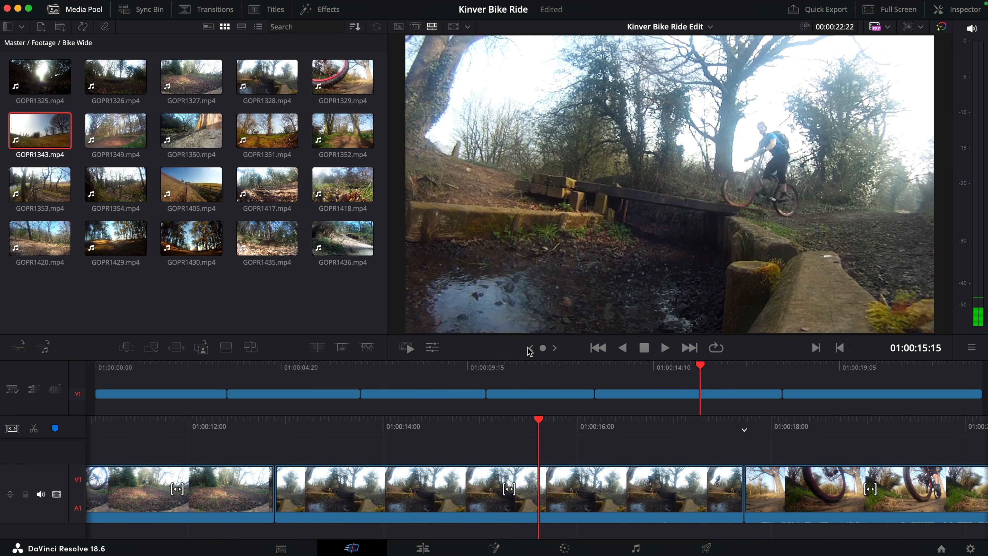
key("super+shift+bracketright")
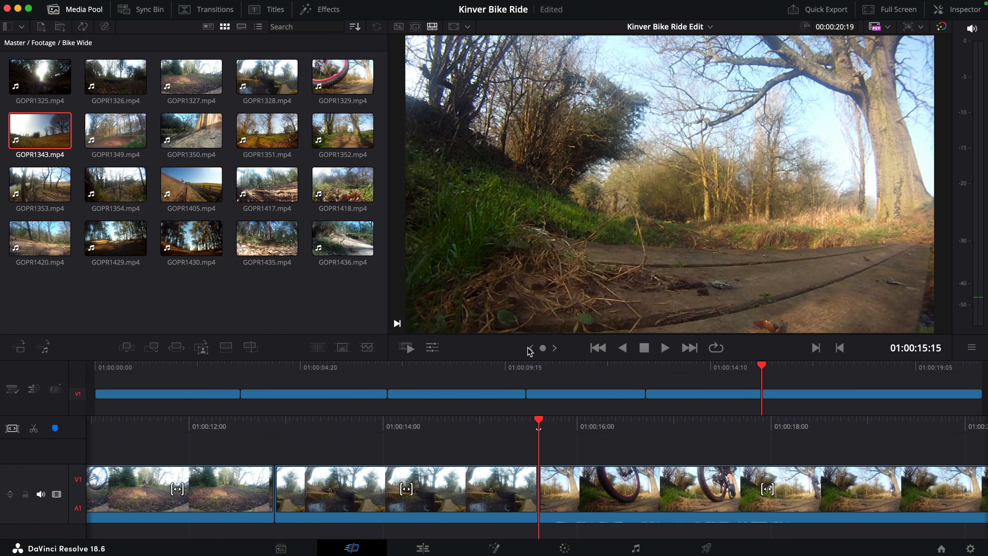
Step: Shuttle to 01:00:15:23 in the GOPR1329 clip, where the wheel fills the frame, and ripple-trim its start to that point
key("l")
key("k")
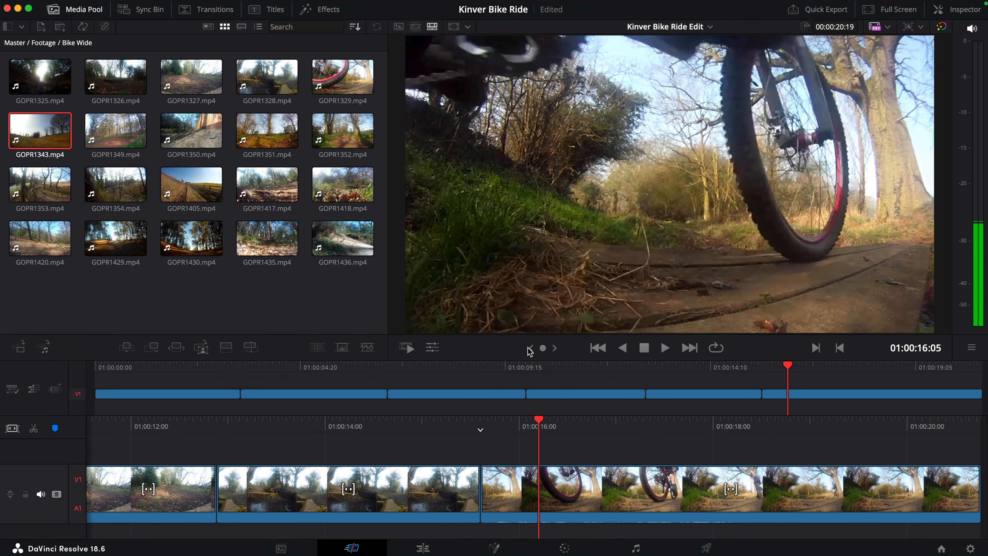
key("j")
key("k")
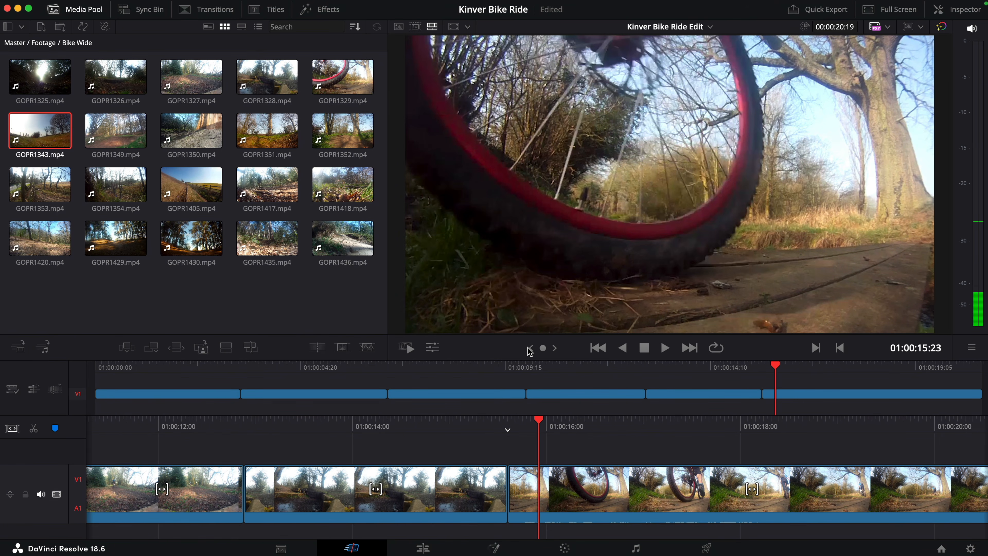
key("super+shift+bracketleft")
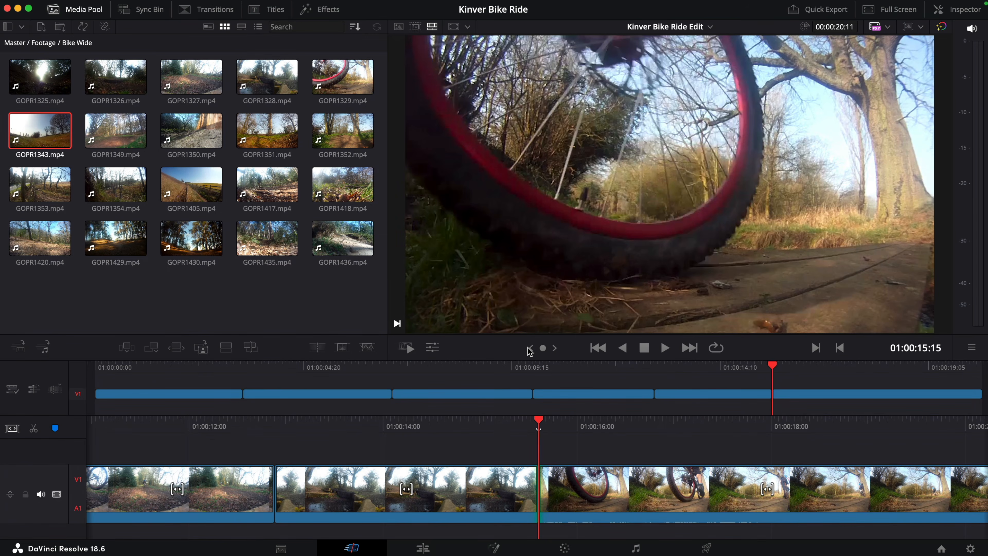
key("slash")
Step: Clear the marked range on the source tape, preview GOPR1351, and append the full clip to the end of the timeline
key("q")
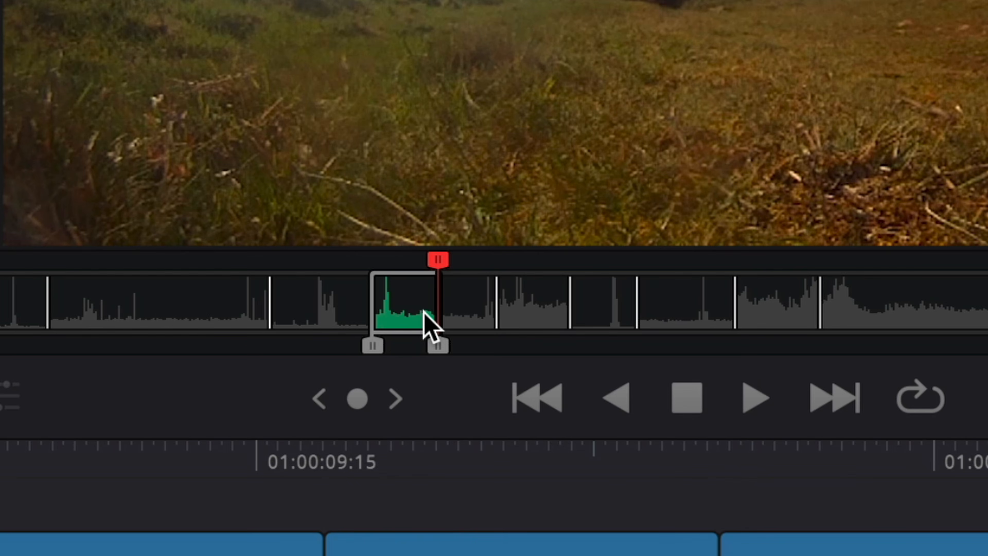
key("alt+x")
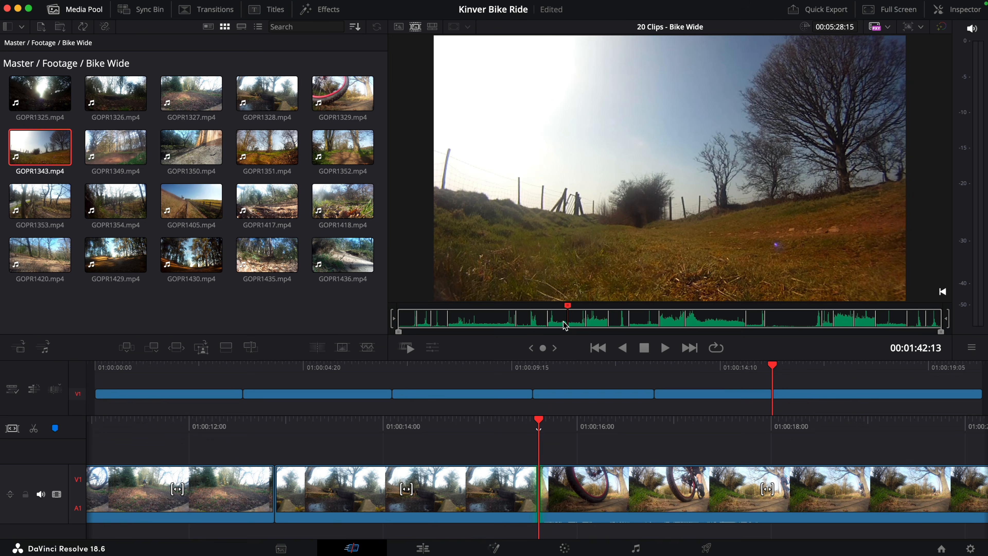
left_click_drag(568, 309, 623, 312)
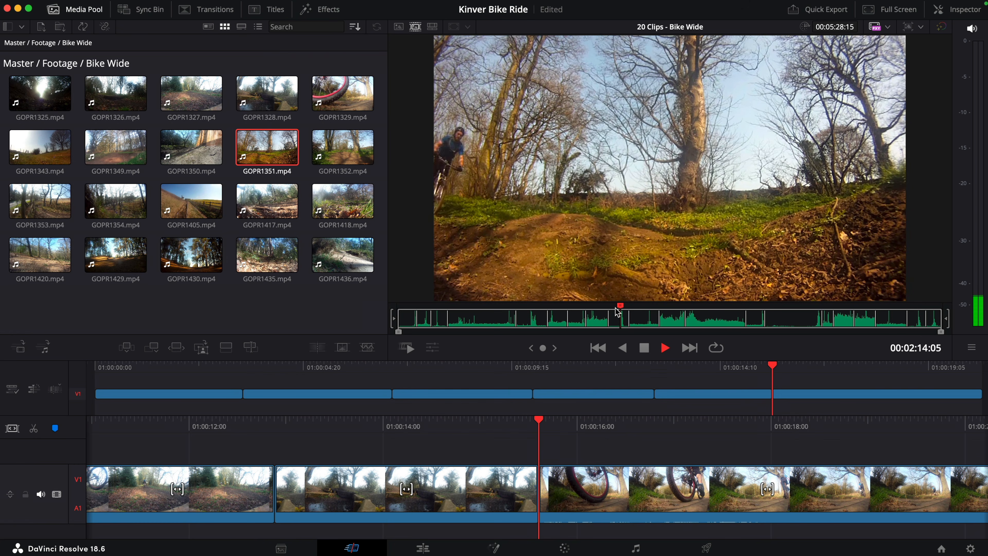
key("space")
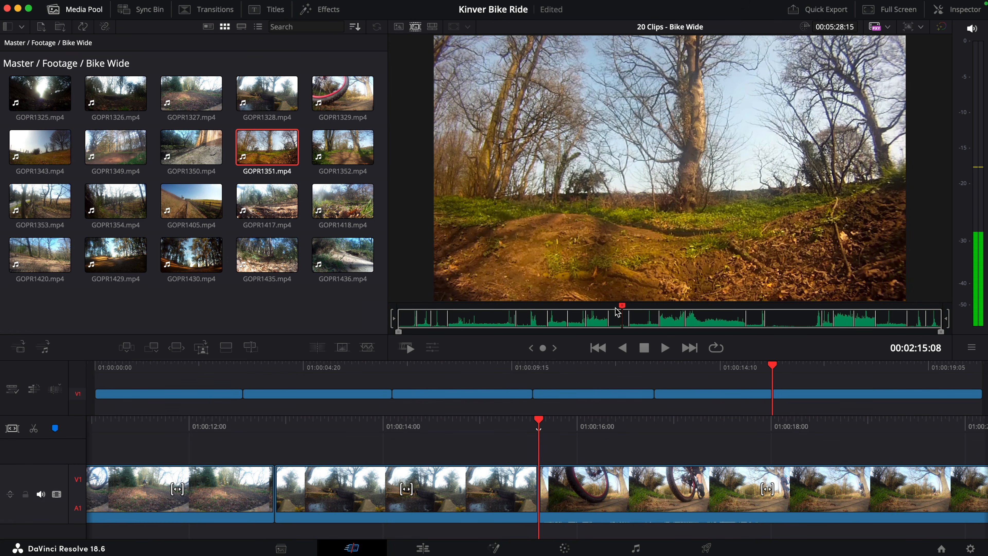
key("shift+F12")
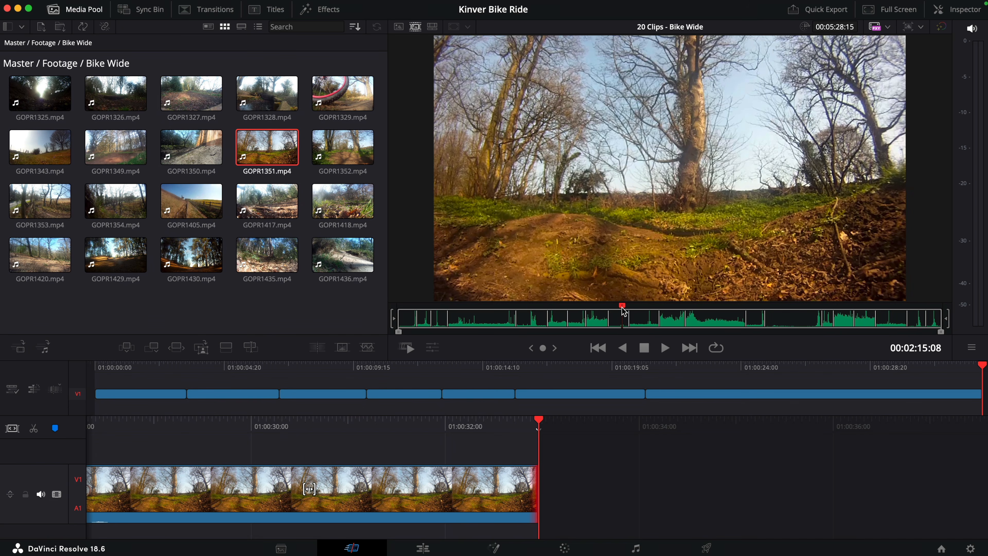
Step: Find GOPR1352 on the source tape and append the full clip and a sunlit pine-forest clip to the end of the timeline
left_click_drag(630, 310, 646, 310)
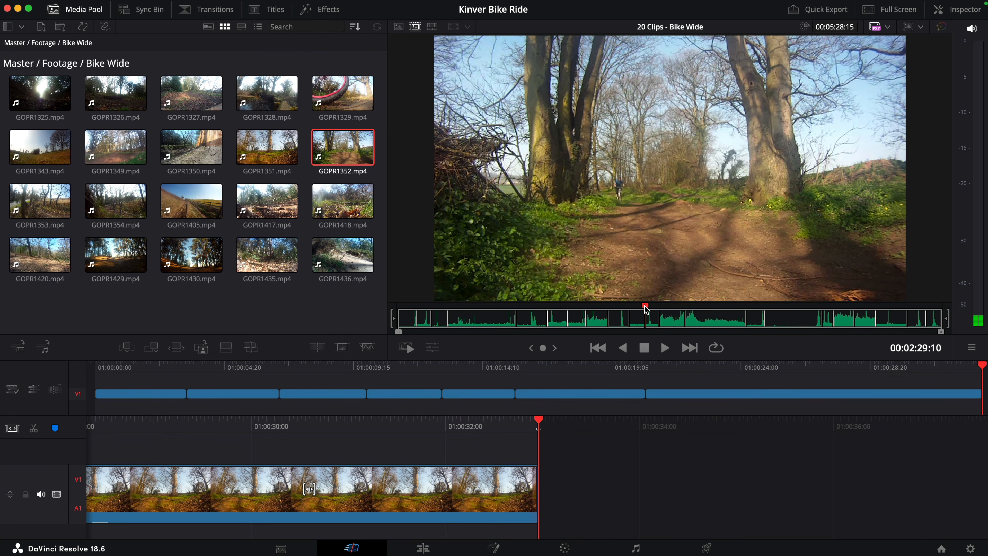
key("shift+F12")
key("space")
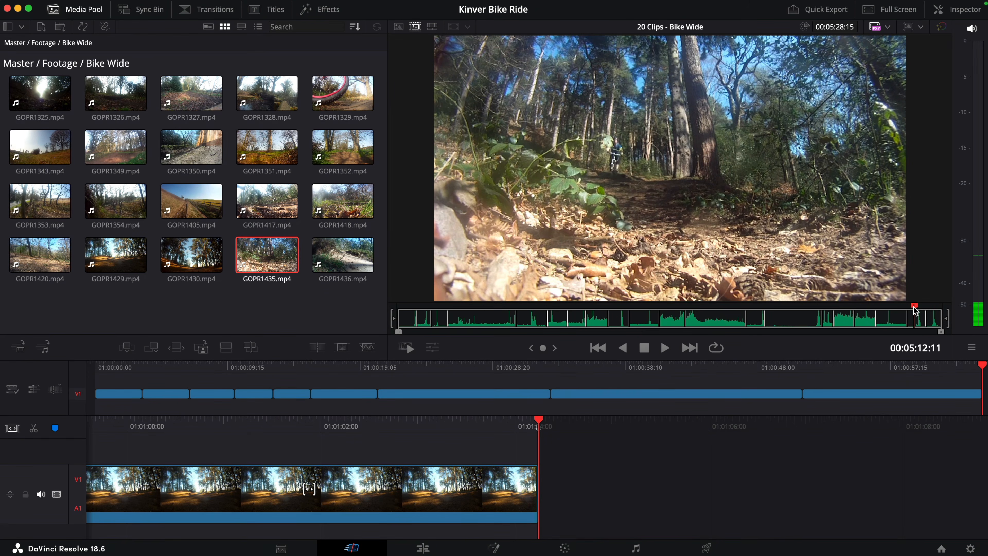
Step: Append the full GOPR1435 and GOPR1436 clips from the source tape to the end of the timeline
key("shift+F12")
left_click_drag(915, 311, 933, 310)
key("shift+F12")
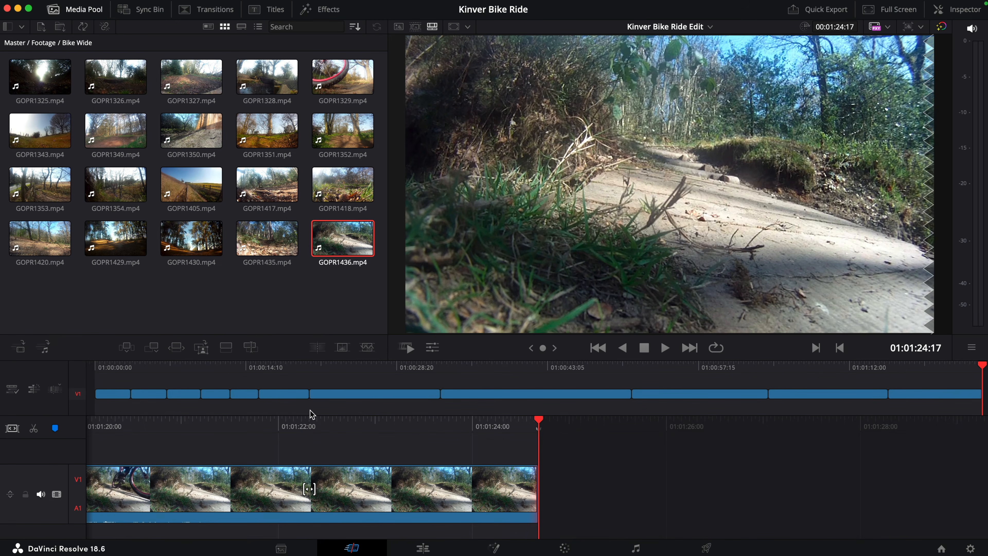
Step: Ripple-trim the start of GOPR1351 to 01:00:27:05 and its end to 01:00:21:22, keeping only the rider's jump
mouse_move(276, 371)
left_mouse_down()
mouse_move(258, 371)
mouse_move(292, 372)
left_mouse_up()
key("l")
key("l")
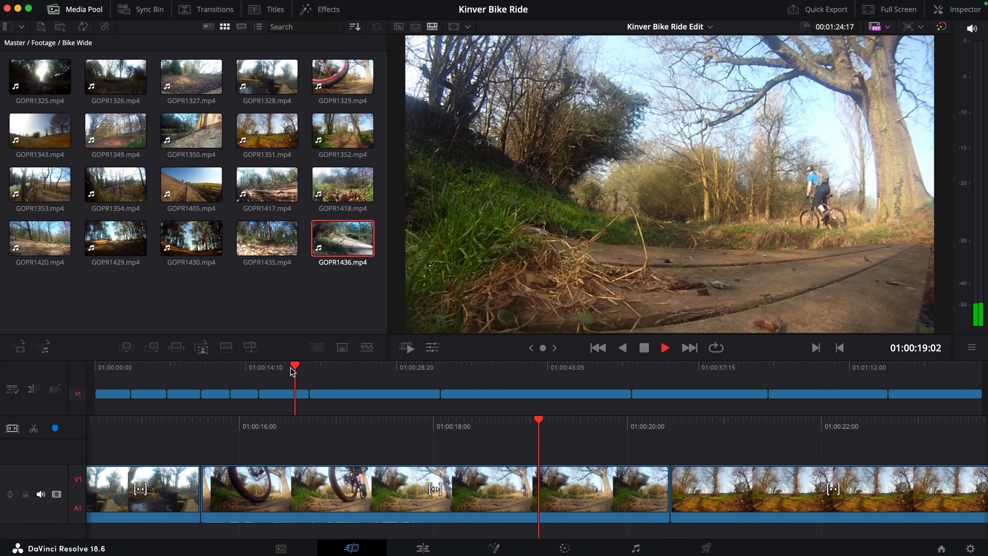
key("l")
key("k")
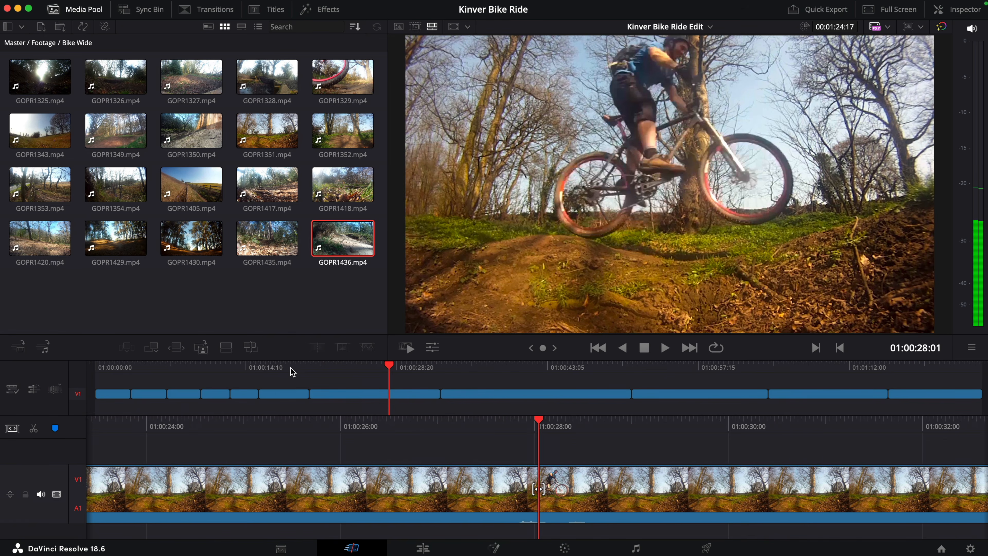
key("j")
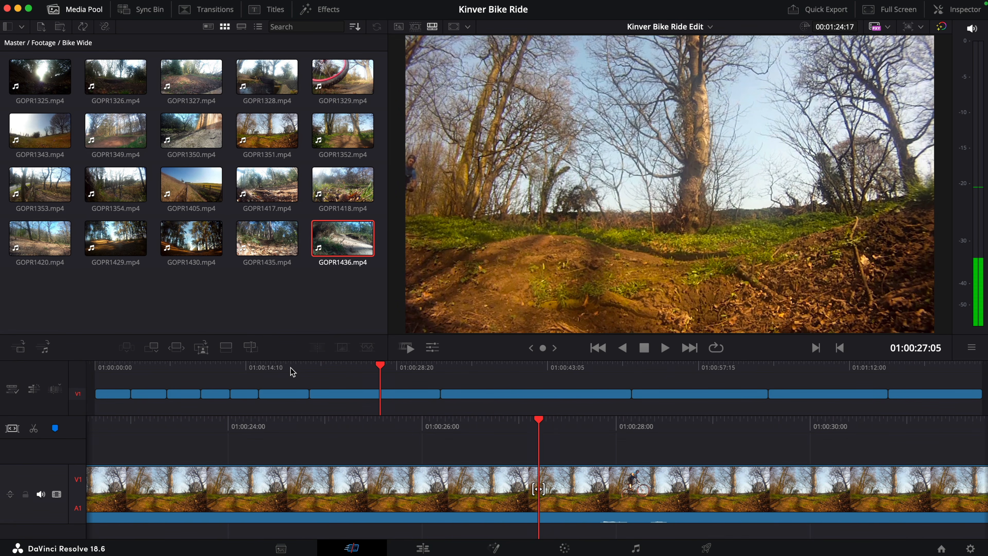
key("shift+[")
key("l")
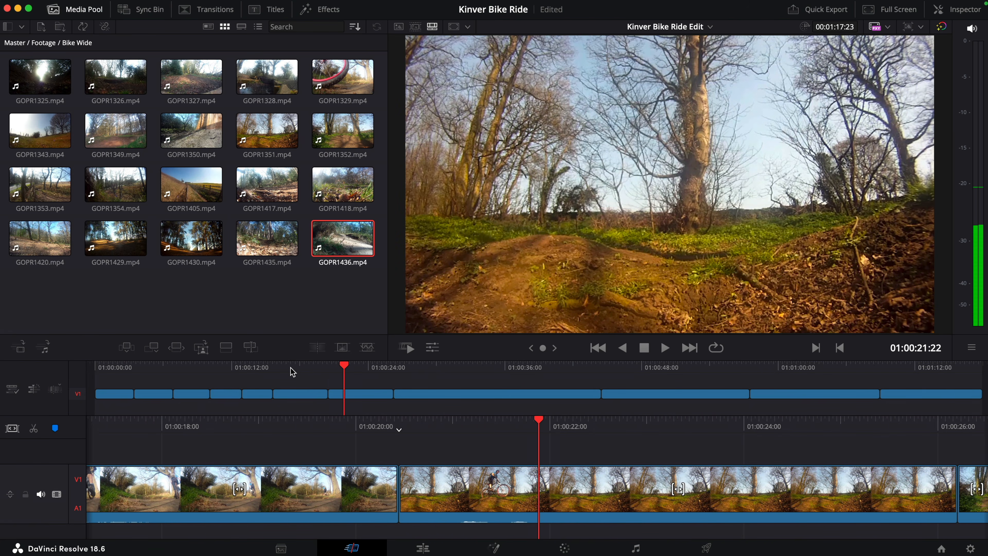
key("shift+]")
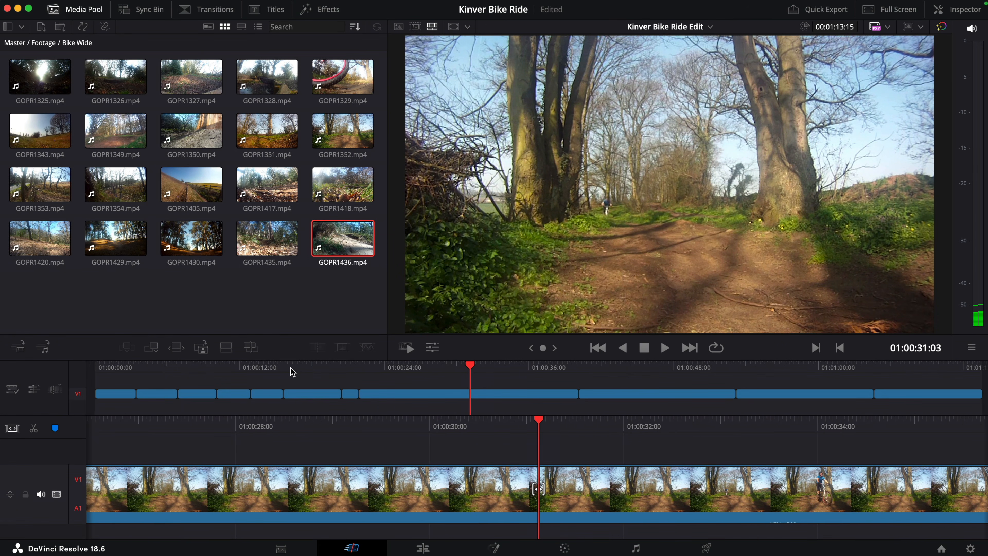
Step: Ripple-trim both ends of GOPR1352 and the pine-forest clip around the rider, starting them from 01:00:31:03 and 01:00:29:16
key("shift+[")
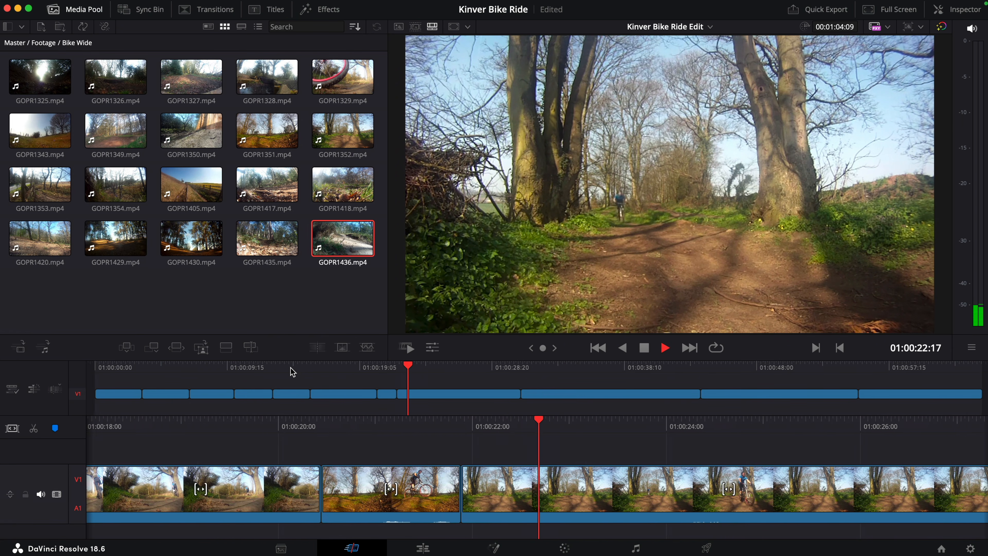
key("space")
key("shift+]")
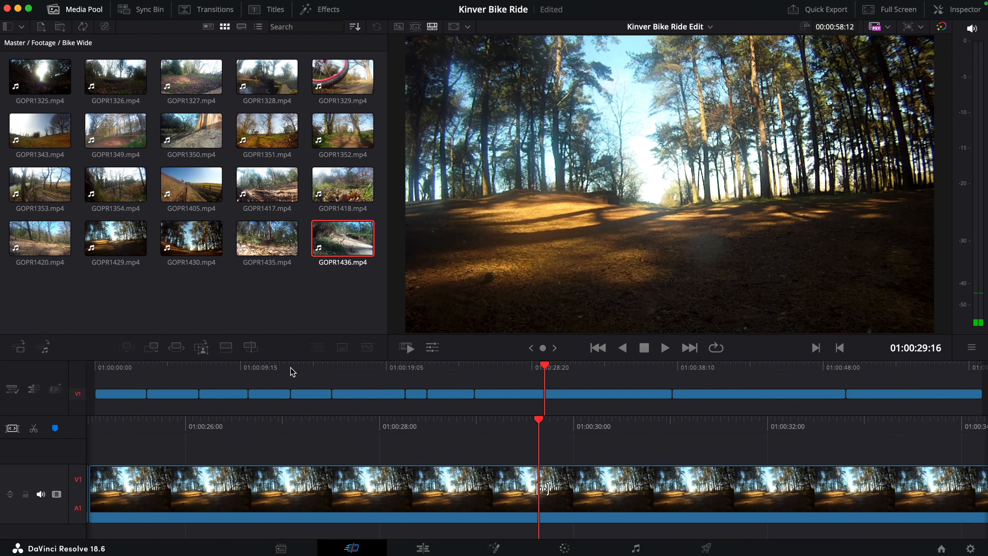
key("shift+[")
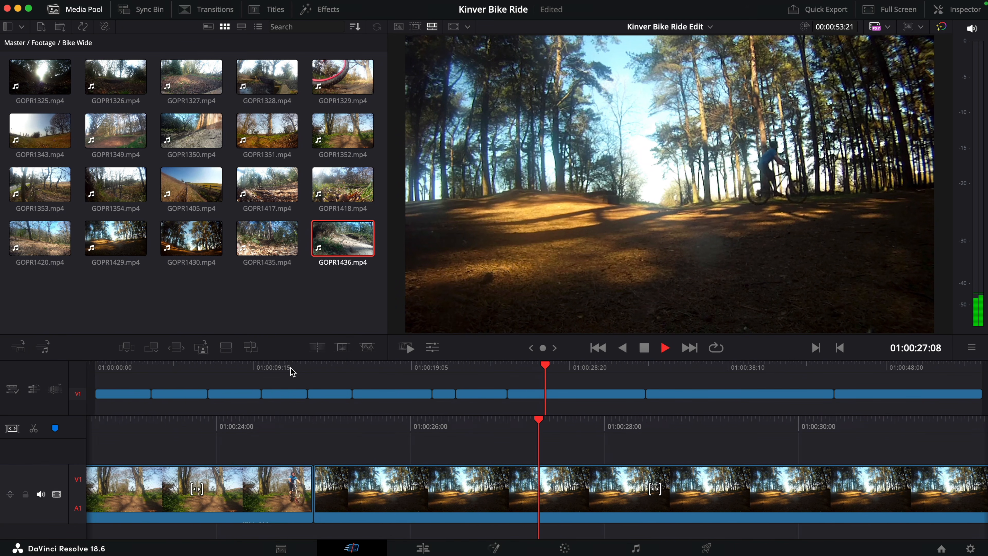
key("shift+]")
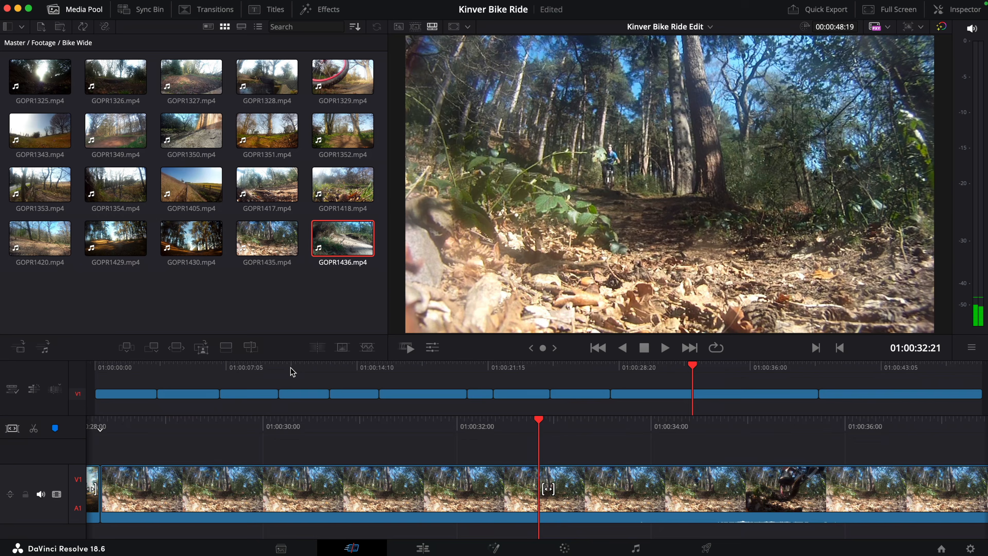
Step: Ripple-trim the start and end of GOPR1435 around the rider's pass toward the camera
key("j")
key("shift+[")
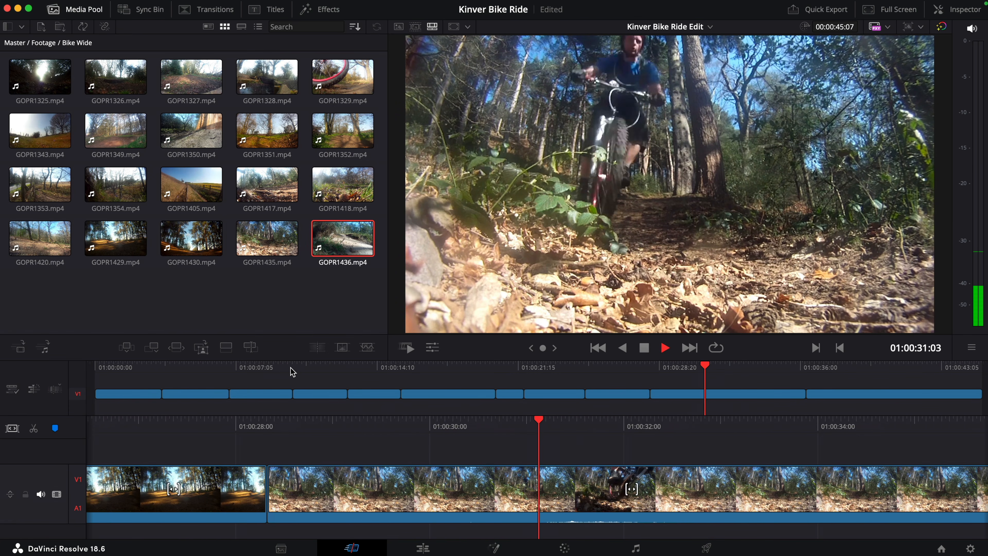
key("space")
key("shift+]")
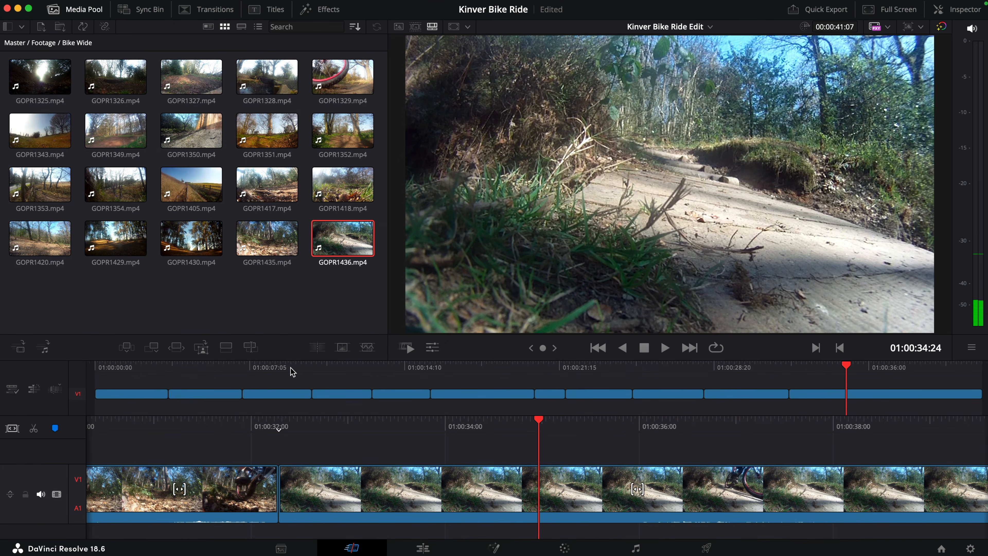
Step: Ripple-trim the start of GOPR1436 to 01:00:34:24, play through the rider's pass, and ripple-trim its end at 01:00:34:24
key("shift+[")
key("space")
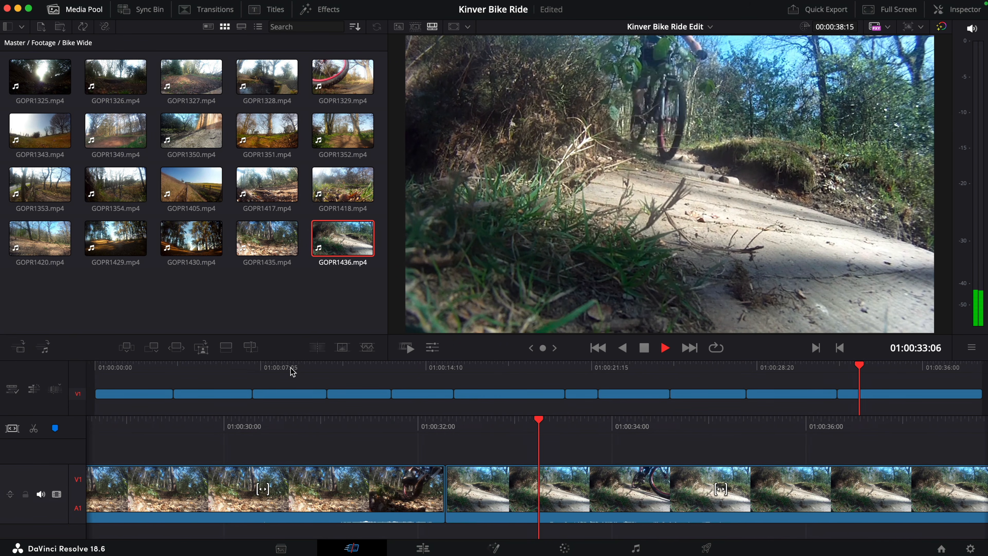
key("space")
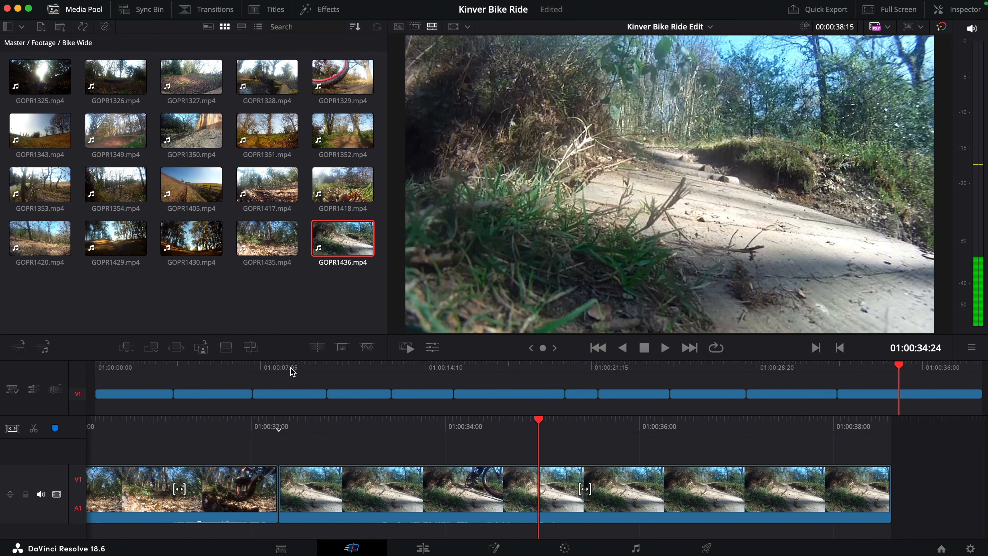
key("shift+]")
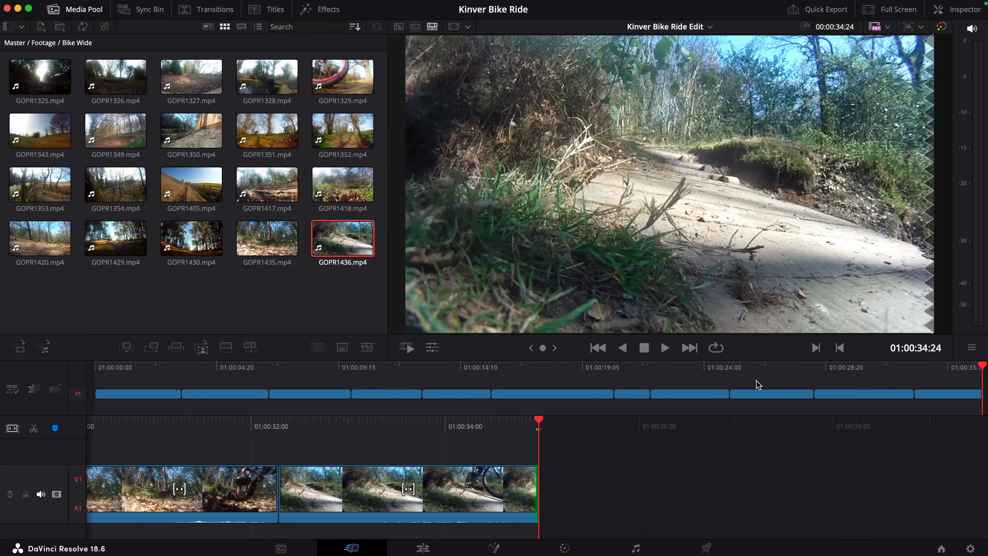
Step: Move the pine-forest clip to the end of the timeline and place GOPR1435 and GOPR1436 directly after GOPR1329
left_click(768, 368)
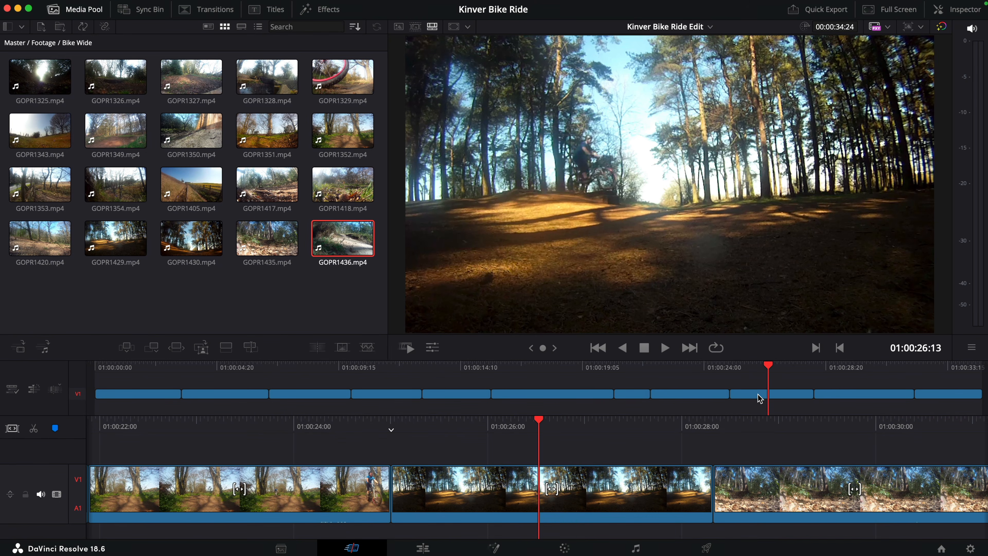
left_click_drag(760, 396, 975, 394)
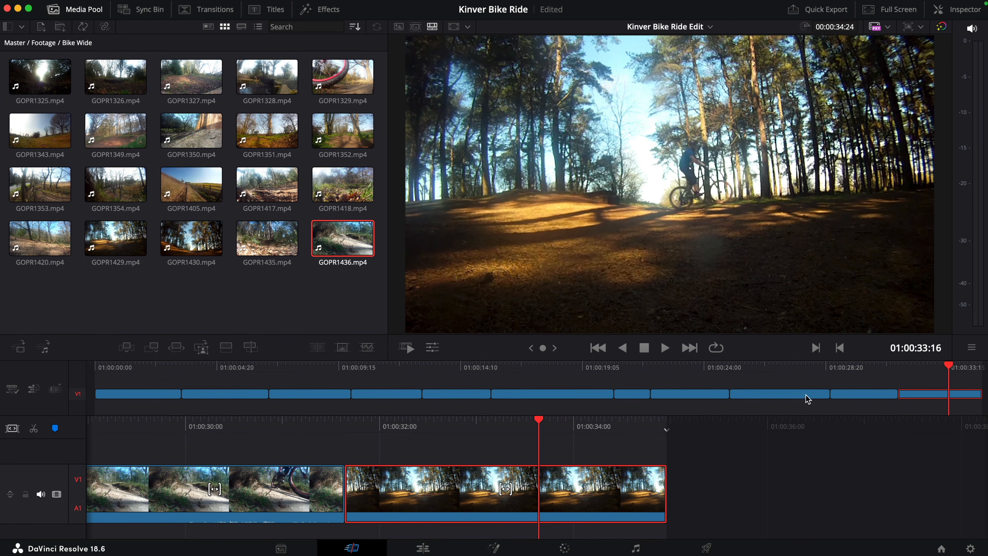
mouse_move(795, 394)
left_mouse_down()
mouse_move(498, 397)
mouse_move(490, 368)
mouse_move(523, 370)
mouse_move(466, 369)
mouse_move(528, 370)
mouse_move(547, 402)
mouse_move(773, 406)
mouse_move(779, 397)
left_mouse_up()
Step: Play the reordered rough cut from the start and review the cut following 01:00:09:05
left_click_drag(467, 368, 593, 369)
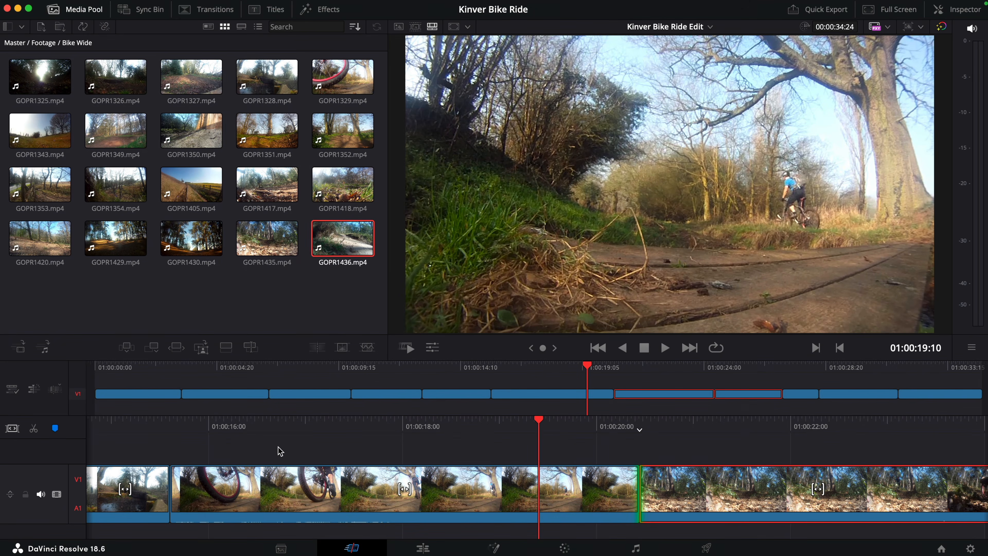
left_click(94, 373)
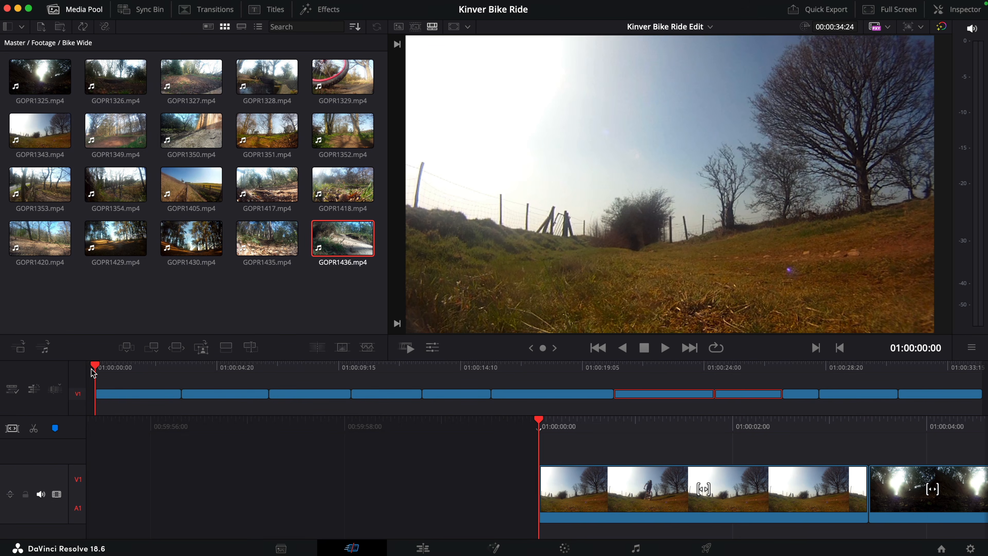
key("space")
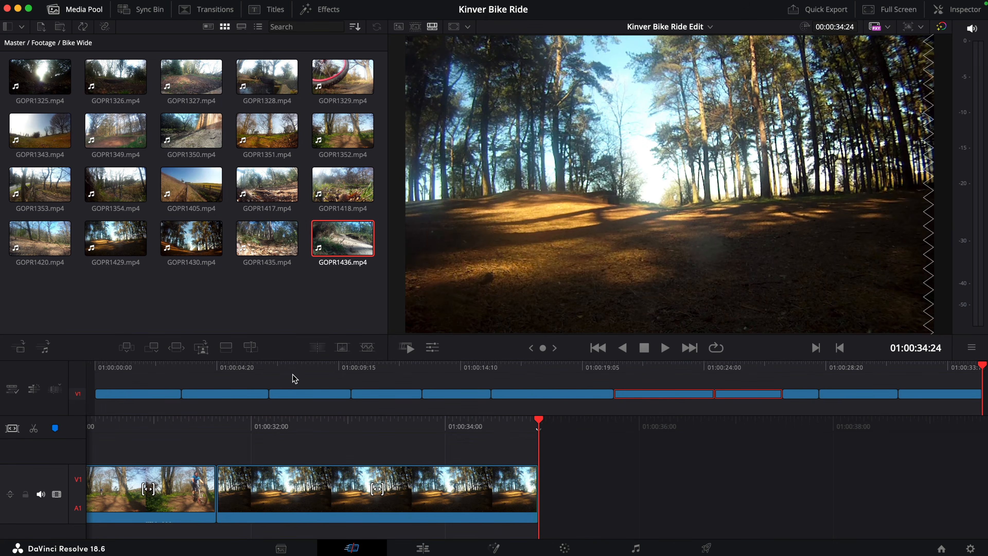
mouse_move(330, 370)
left_mouse_down()
mouse_move(339, 371)
mouse_move(330, 372)
left_mouse_up()
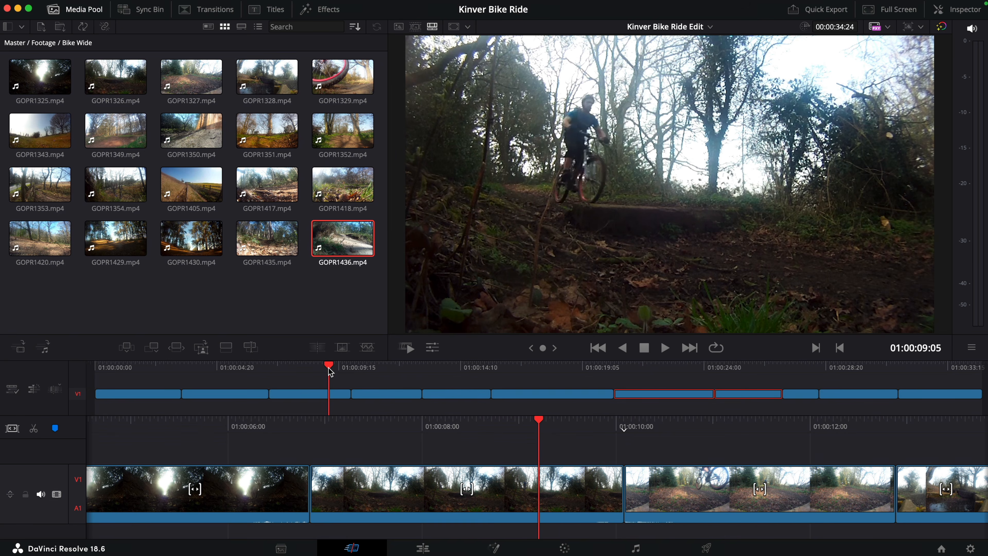
key("space")
key("space")
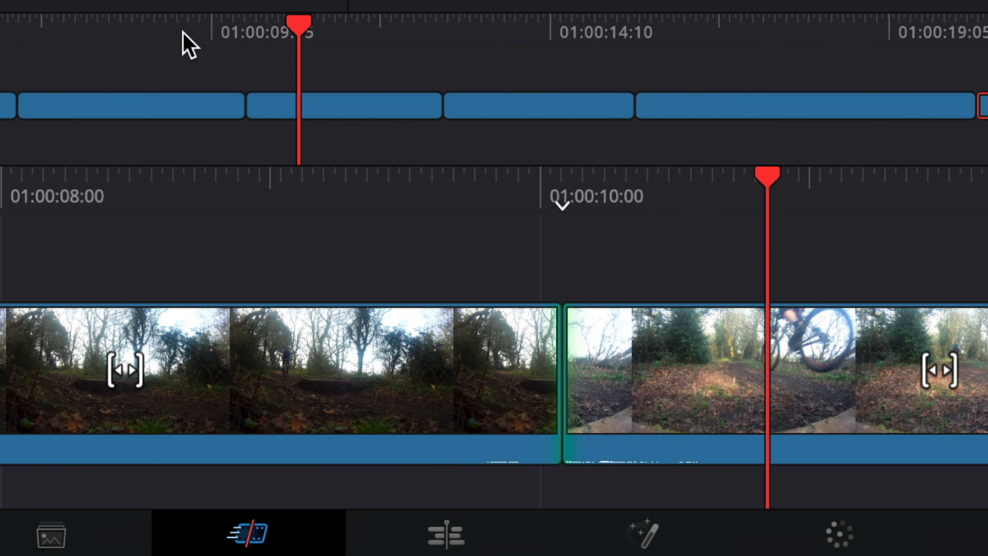
Step: Ripple-trim 15 frames off the end of the third timeline clip and play around that edit
left_click(543, 372)
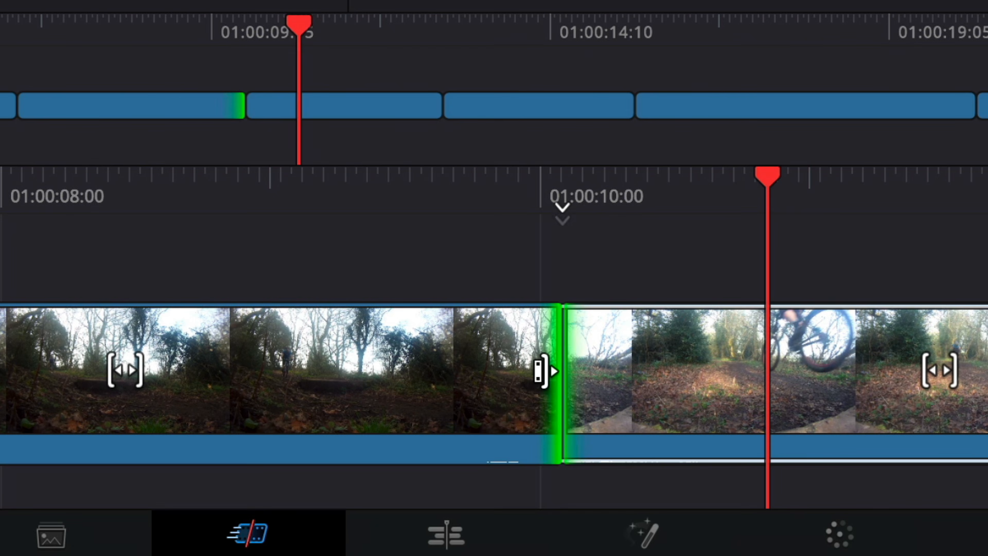
left_click_drag(518, 370, 460, 382)
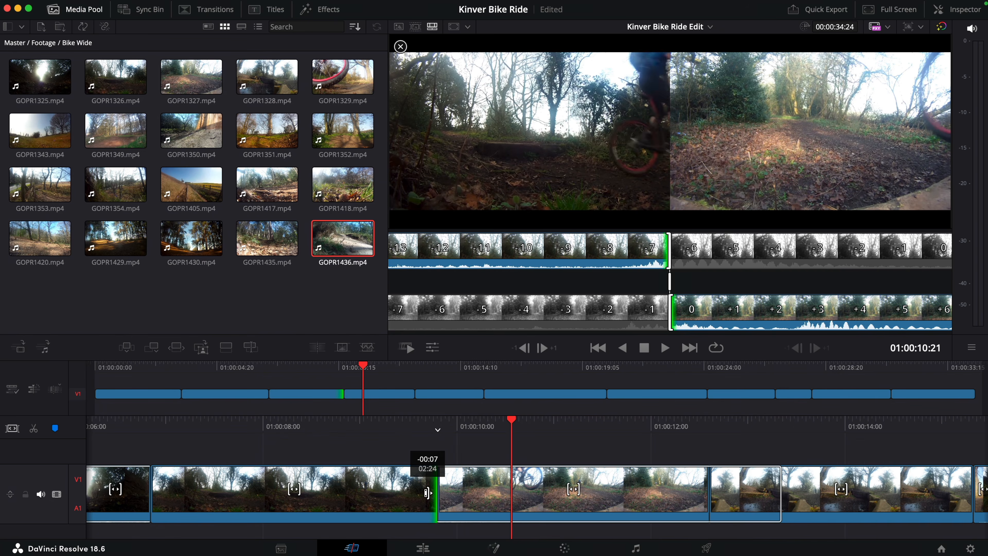
left_click_drag(428, 493, 398, 494)
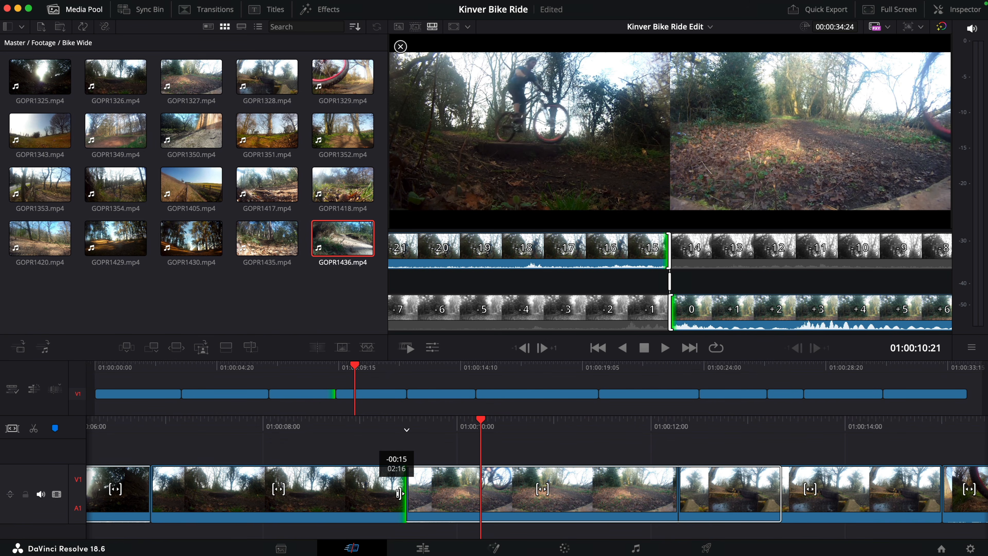
left_click_drag(398, 493, 399, 494)
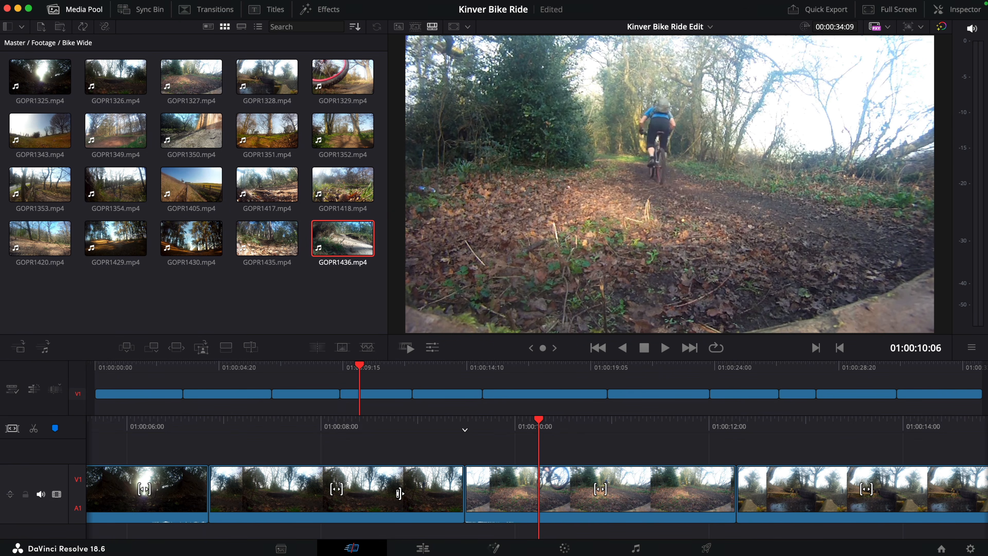
key("Up")
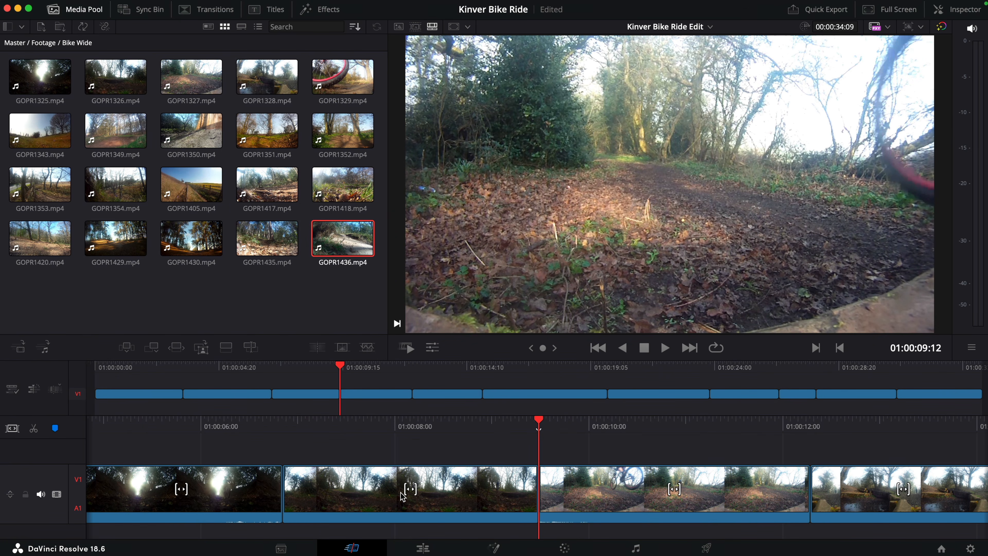
key("slash")
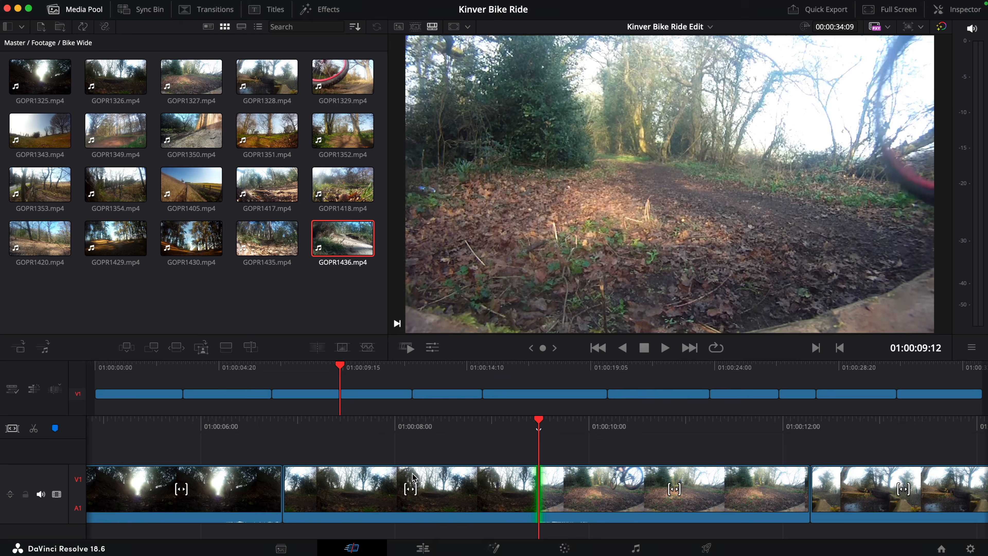
Step: Move to 01:00:19:07 and select the edit point between the GOPR1329 and GOPR1435 clips
left_click(585, 370)
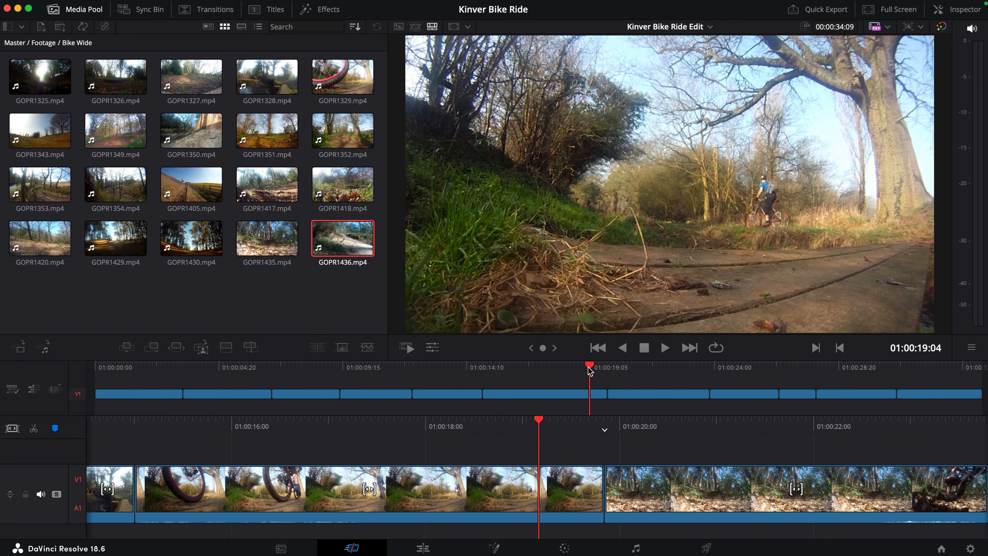
left_click_drag(589, 368, 593, 368)
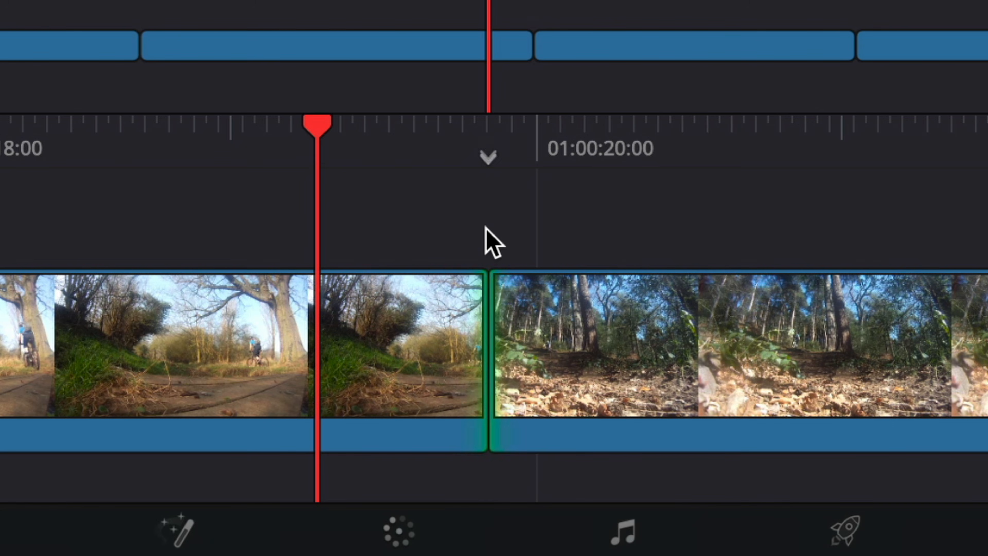
left_click(486, 337)
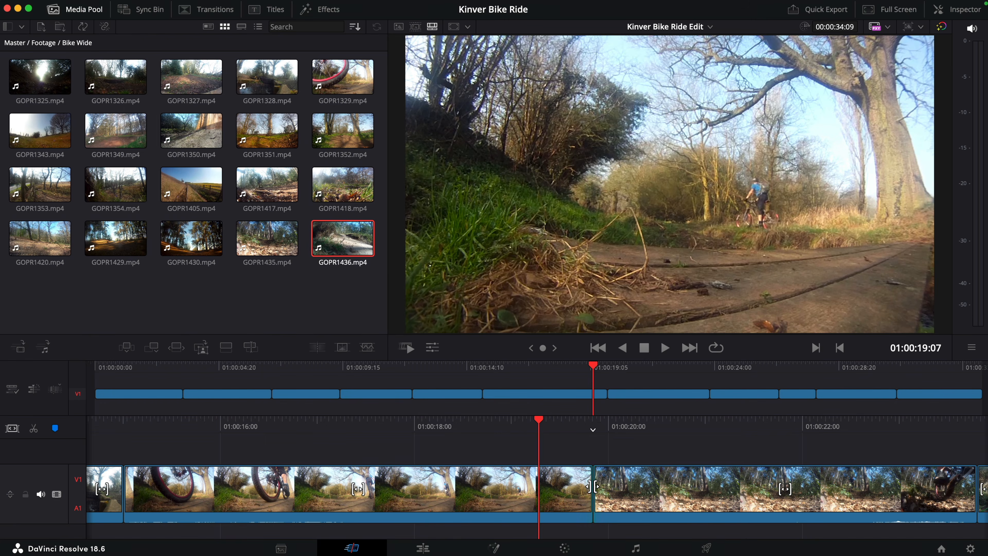
Step: Switch the viewer to the source tape and open the Bike Details bin
key("q")
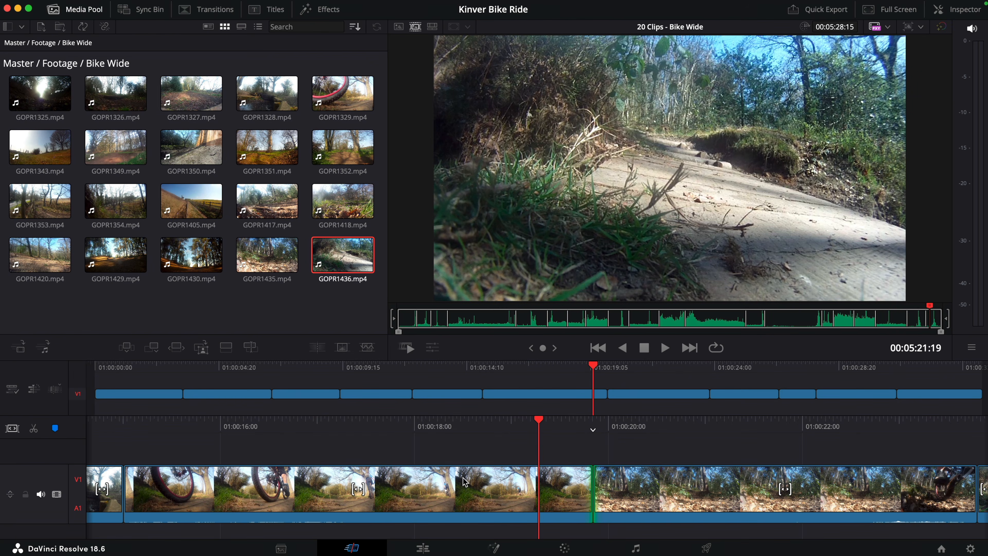
left_click(22, 26)
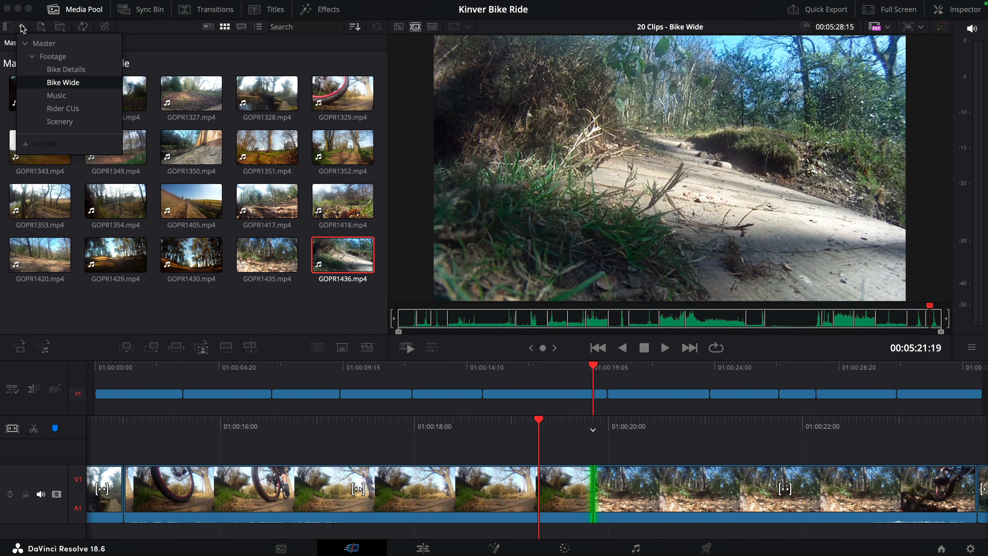
left_click(95, 74)
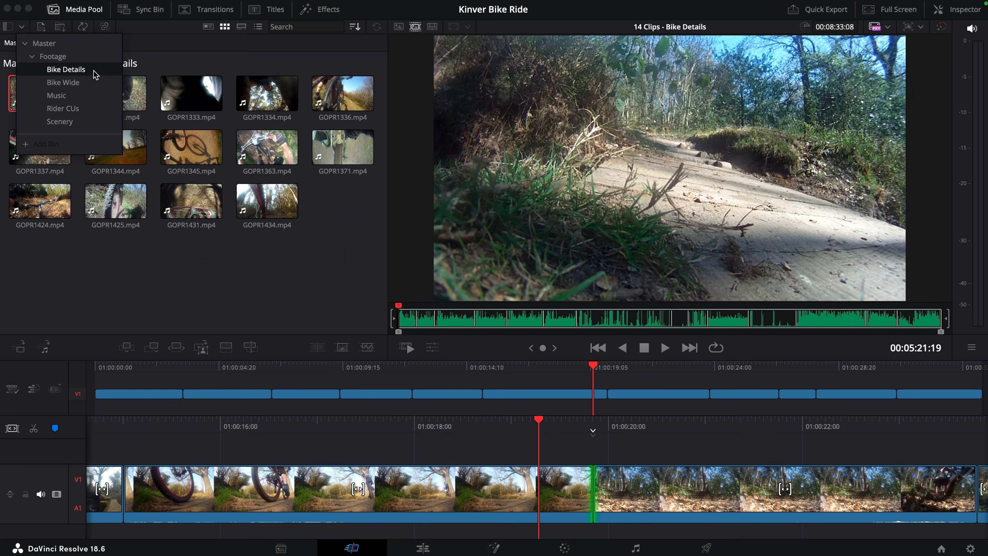
left_click(235, 260)
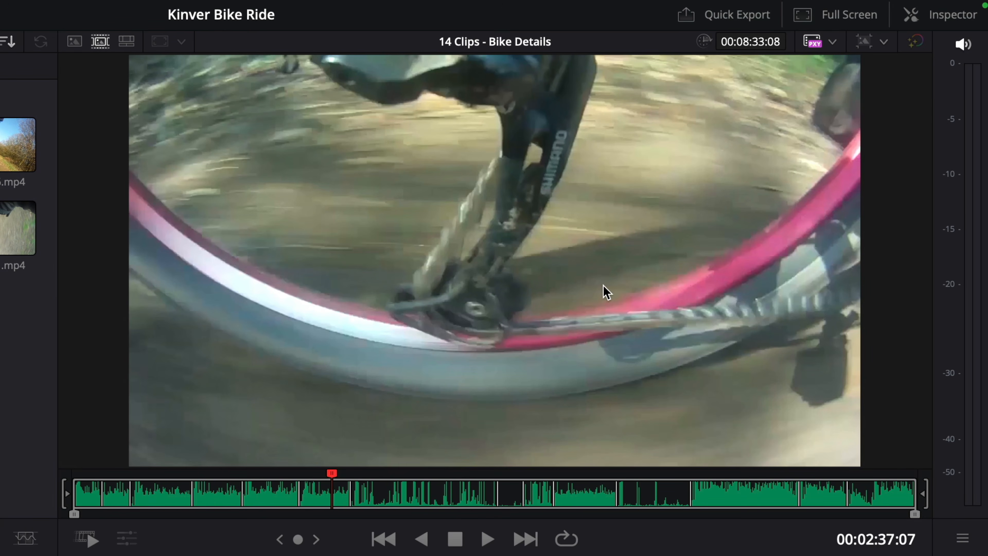
Step: Scrub the Bike Details source tape to 00:00:08:24 and open GOPR1330 as a single source clip
left_click_drag(134, 484, 89, 481)
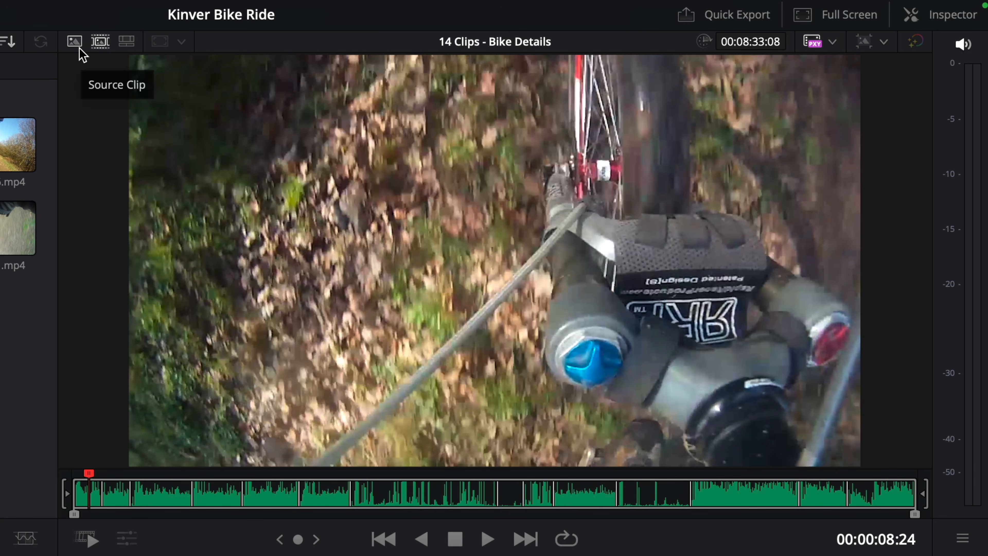
left_click(75, 41)
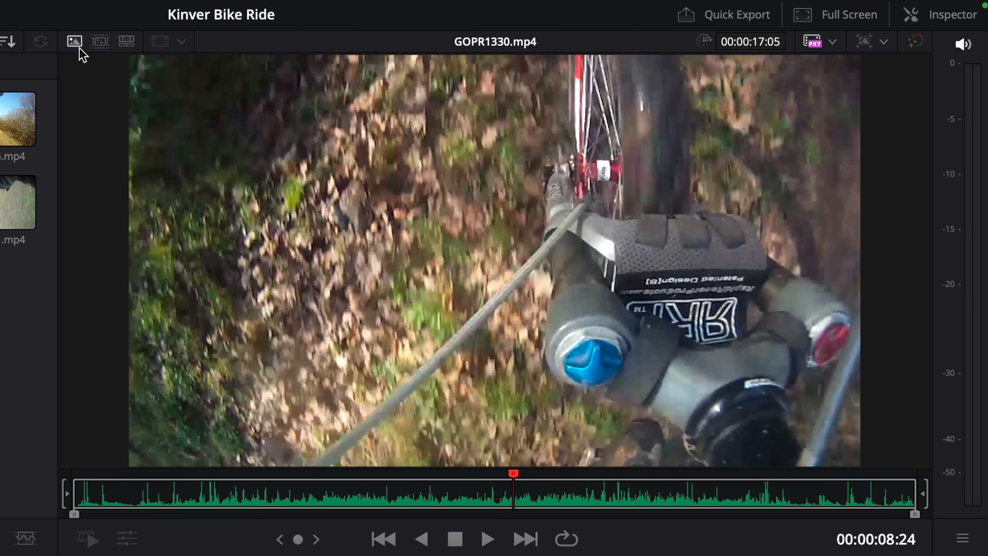
Step: Mark GOPR1330 from 00:00:05:02 to 00:00:07:20 and Smart Insert it at the chosen edit point in the timeline
left_click_drag(212, 500, 324, 497)
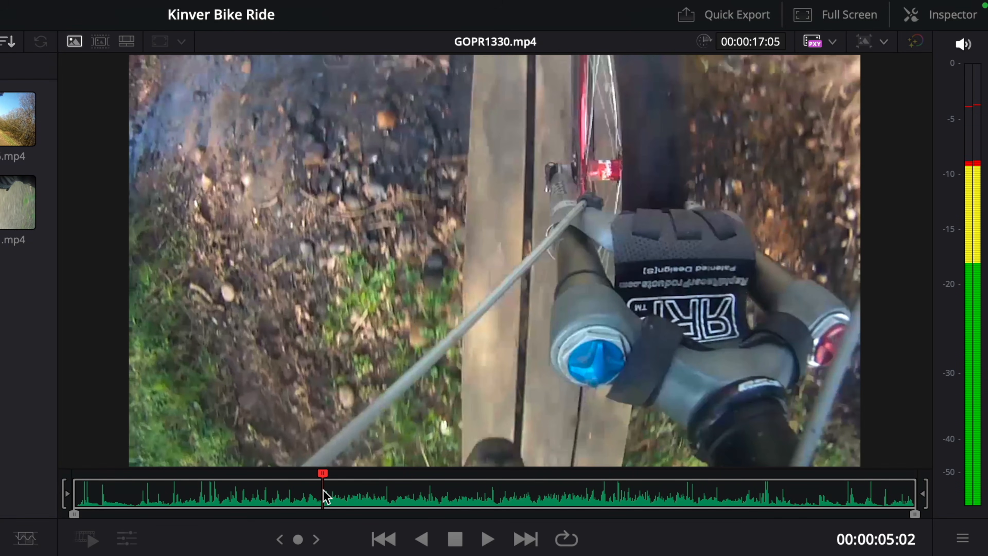
key("i")
key("space")
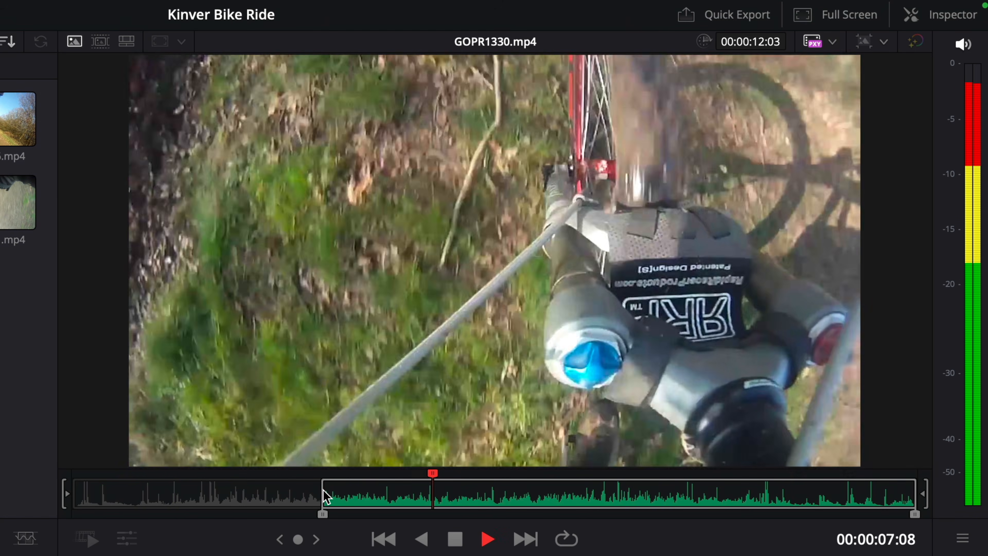
key("space")
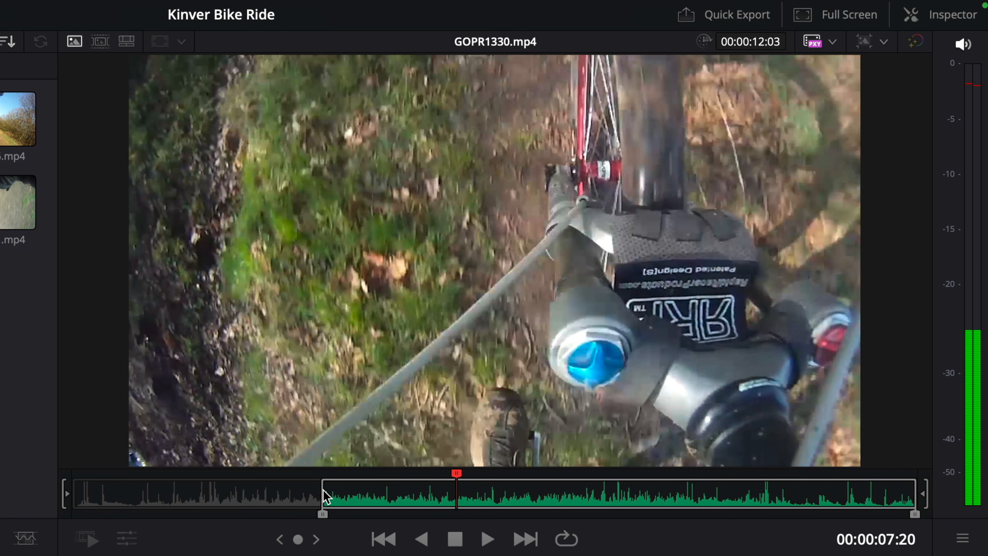
key("o")
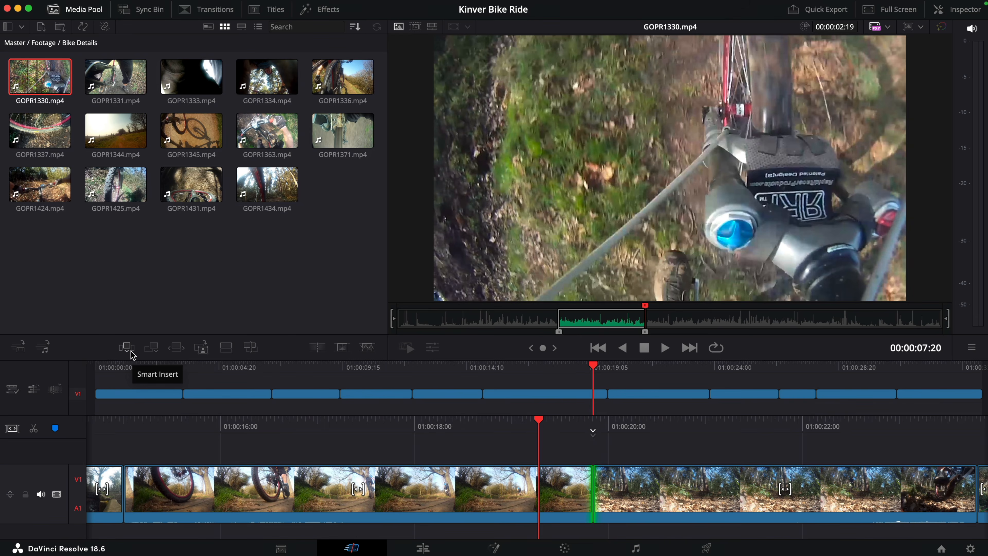
left_click(362, 82)
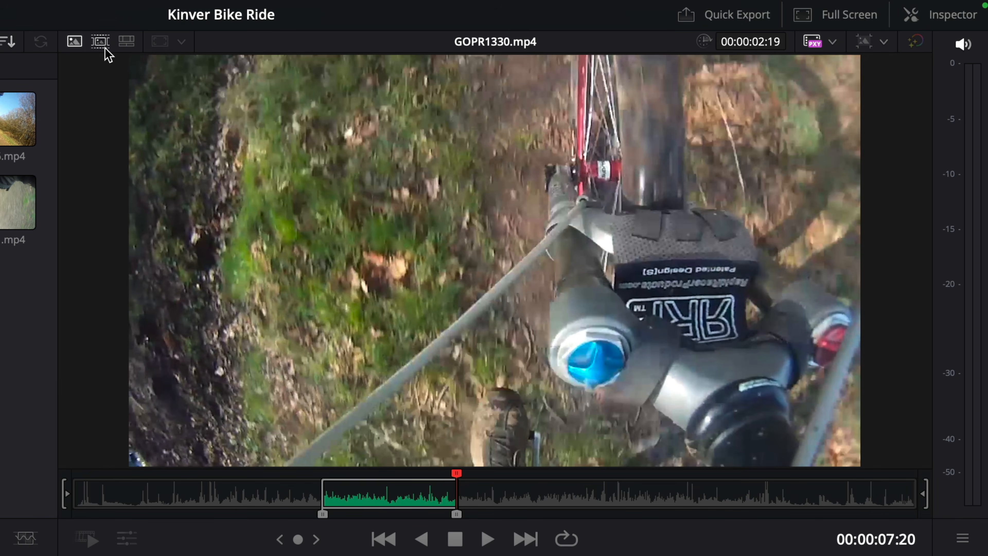
Step: Return to the Bike Details source tape, scrub to 00:00:24:16 and open GOPR1331 as a single source clip
left_click(101, 42)
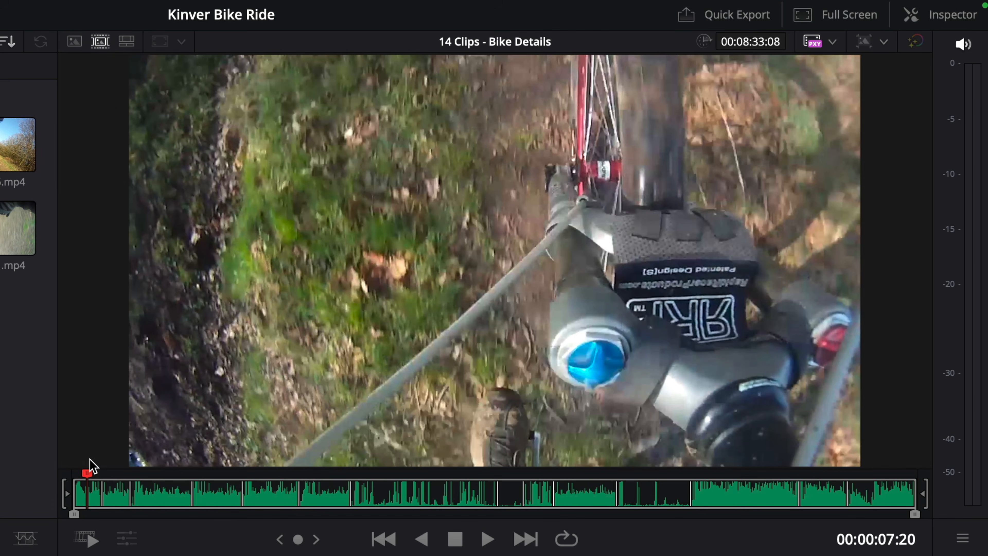
left_click_drag(86, 473, 114, 472)
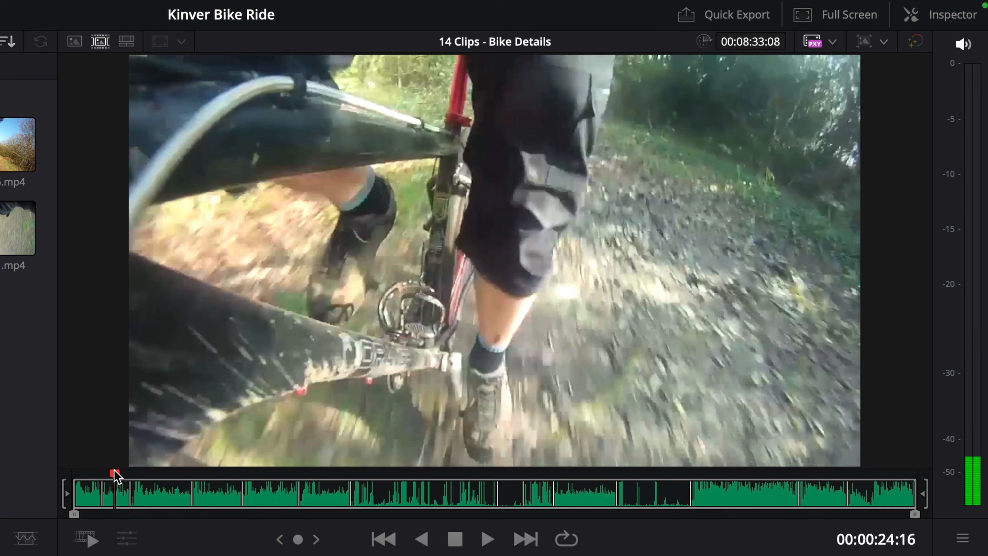
double_click(114, 471)
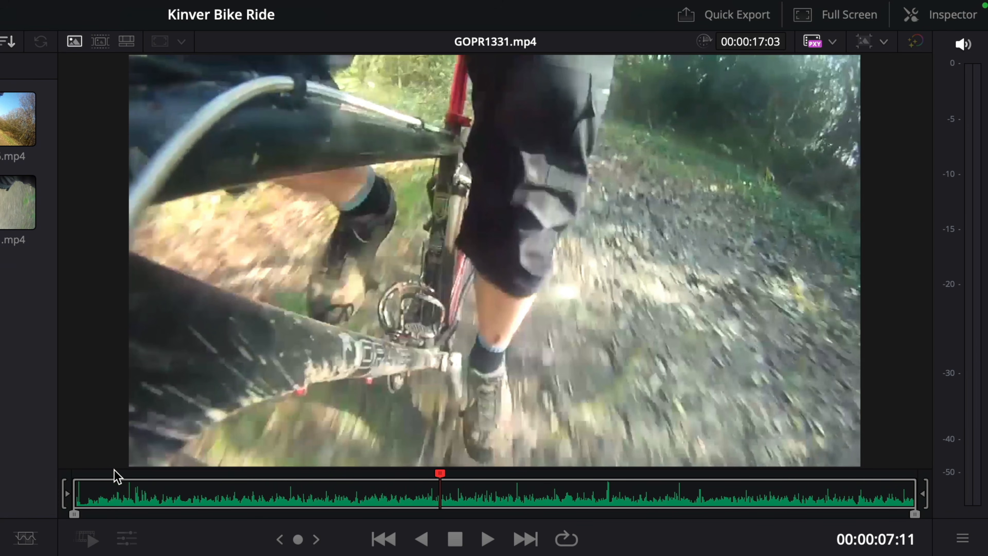
Step: Play GOPR1331 from 00:00:02:18 and mark an in point about 3.5 seconds into the clip
left_click_drag(249, 494, 209, 506)
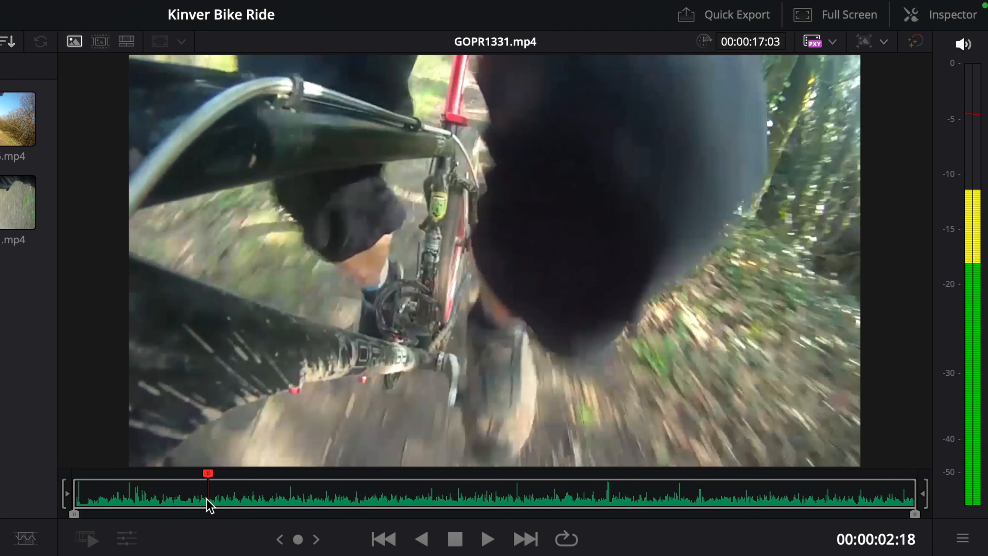
key("space")
key("space")
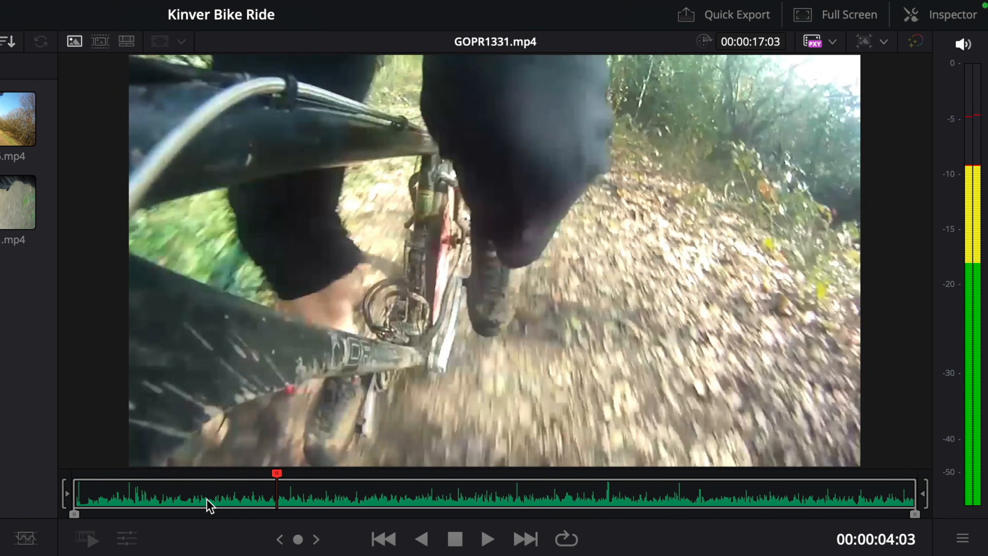
key("j")
key("k")
key("i")
Step: Mark GOPR1331's out point at 00:00:06:00 and Smart Insert the range after the GOPR1330 clip
key("l")
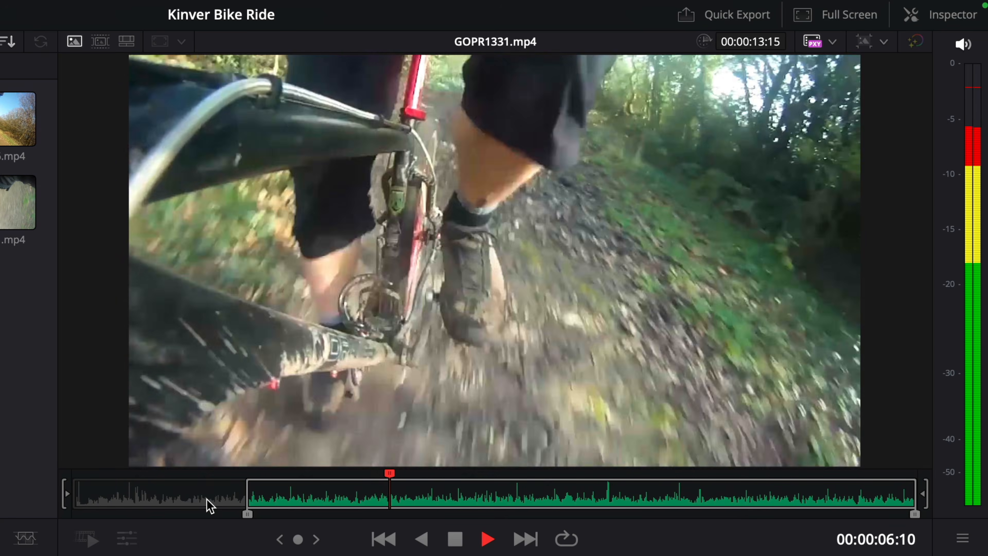
key("j")
key("k")
key("o")
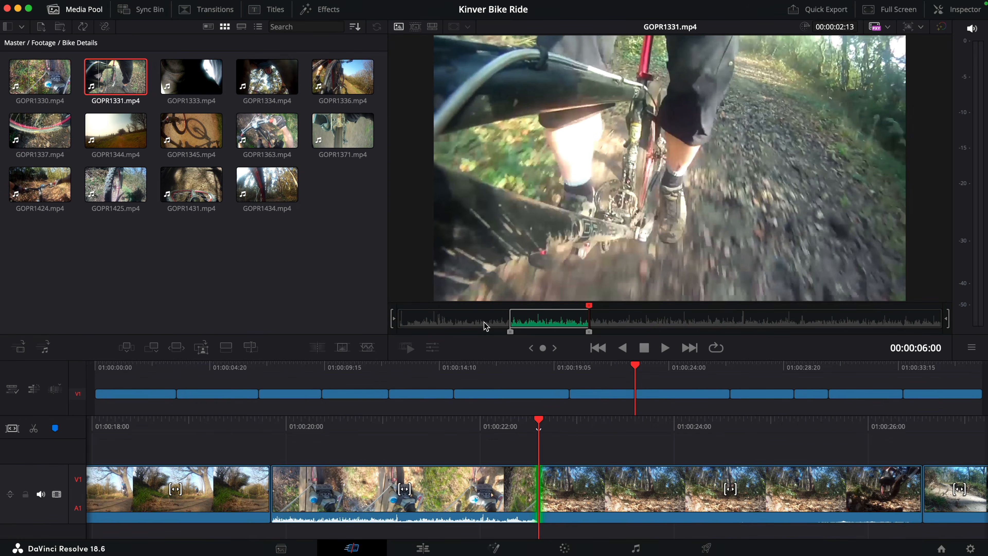
key("F9")
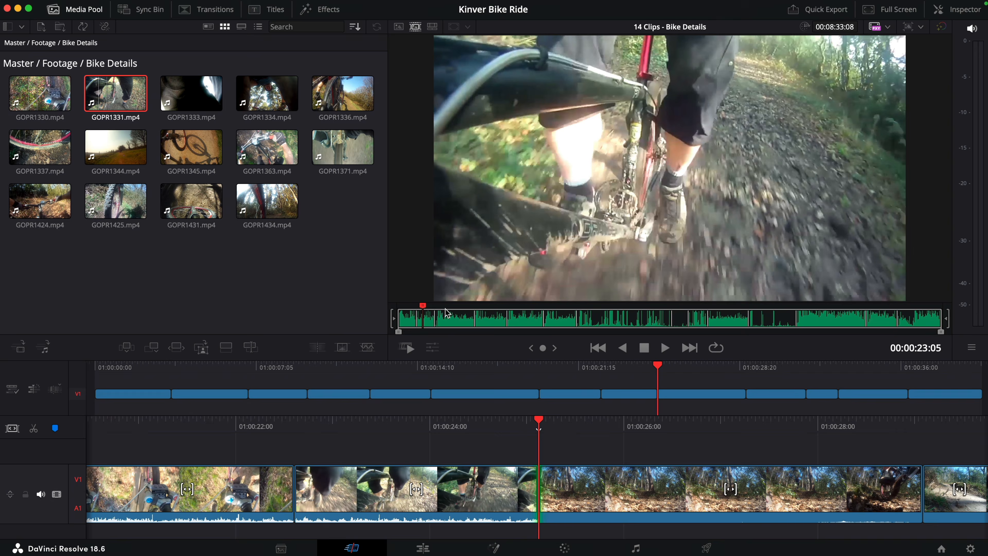
Step: Scrub the Bike Details source tape to 00:01:56:11 and open GOPR1336 as a single source clip
left_click(448, 311)
left_click_drag(448, 311, 522, 312)
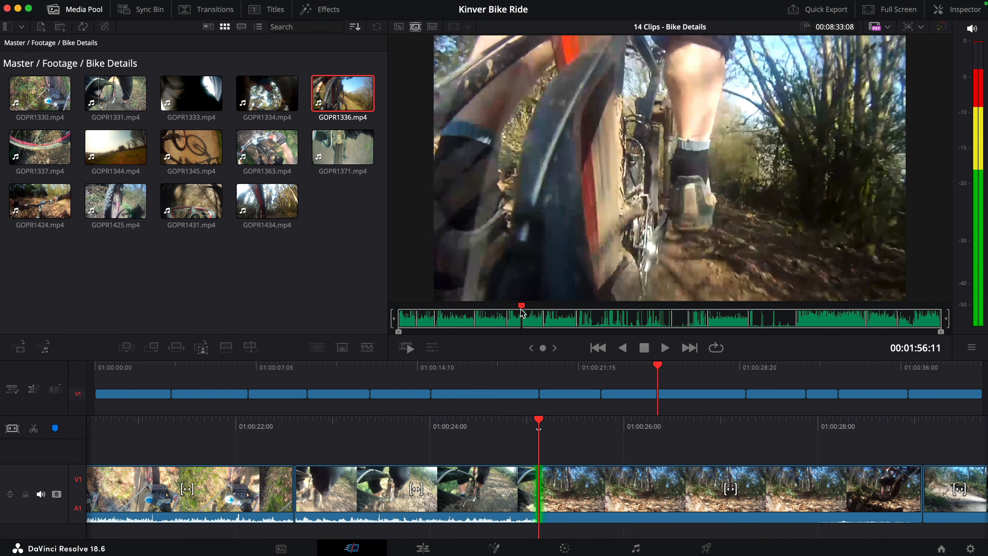
double_click(521, 310)
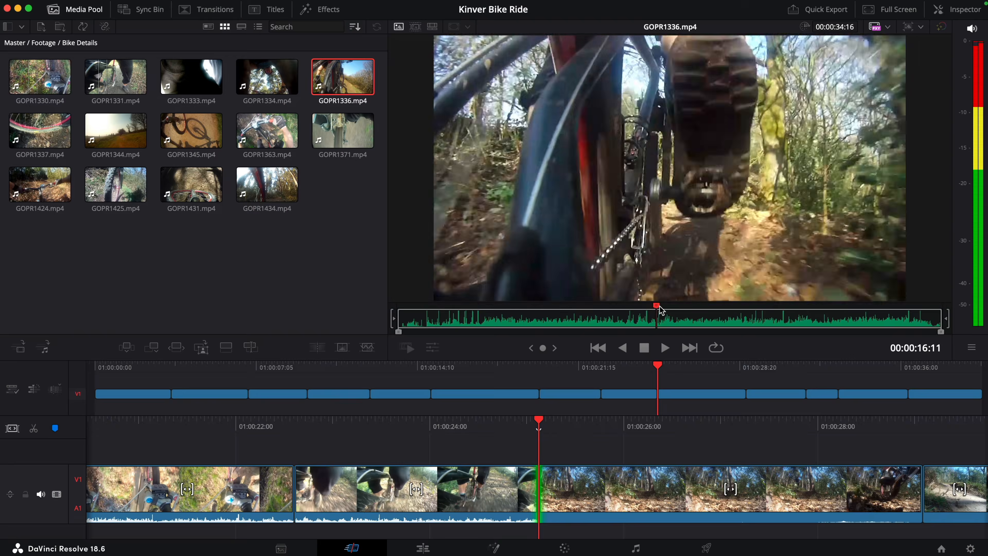
Step: Mark GOPR1336 from 00:00:13:23 to 00:00:17:18 and Smart Insert it after the GOPR1331 clip
left_click_drag(656, 311, 618, 312)
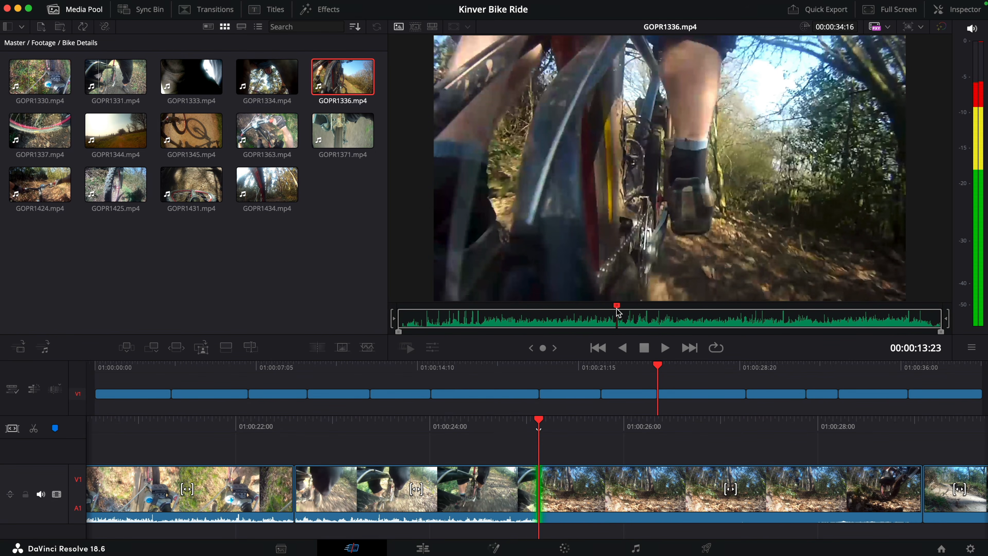
key("space")
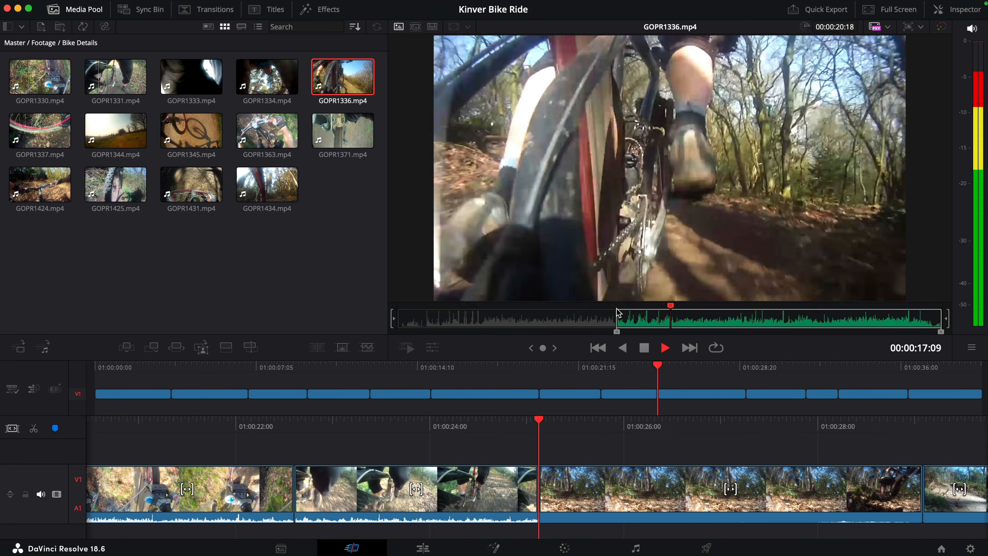
key("space")
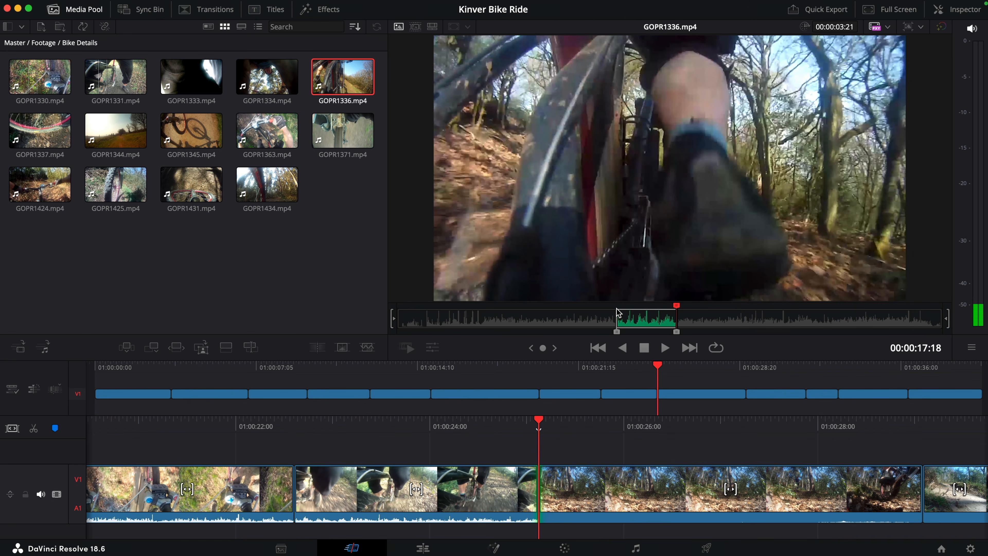
key("F9")
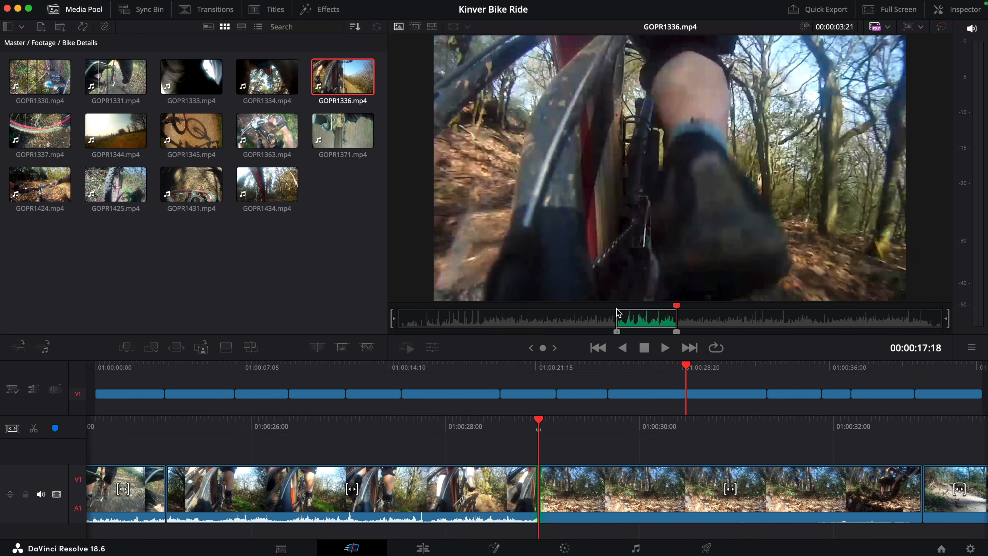
Step: Scrub the Bike Details source tape to 00:05:42:14 and open GOPR1424 as a single source clip
key("Escape")
left_click_drag(526, 307, 546, 308)
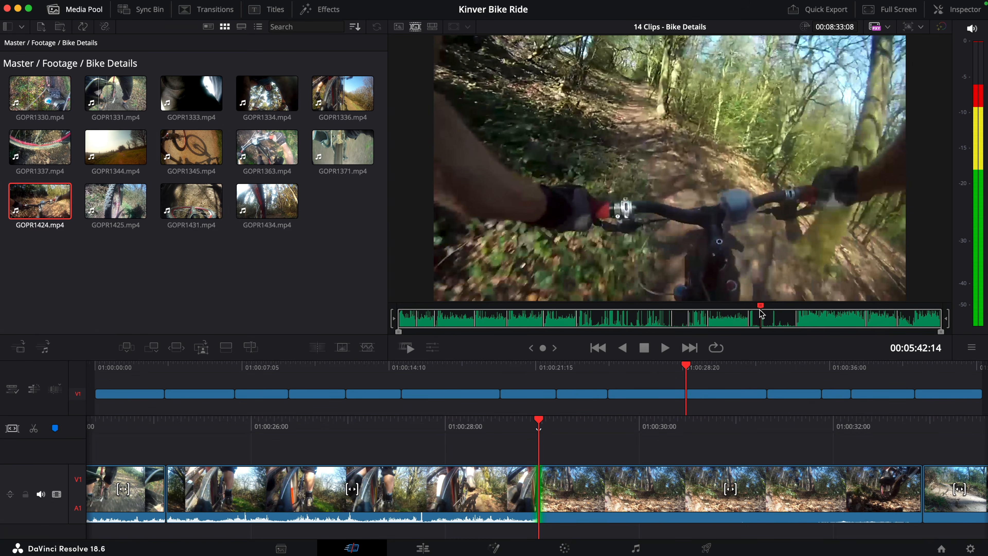
double_click(760, 310)
Step: Mark a 00:00:03:10 range of GOPR1424 ending at 00:00:19:10 and Smart Insert it after the GOPR1336 clip
left_click_drag(534, 306, 569, 312)
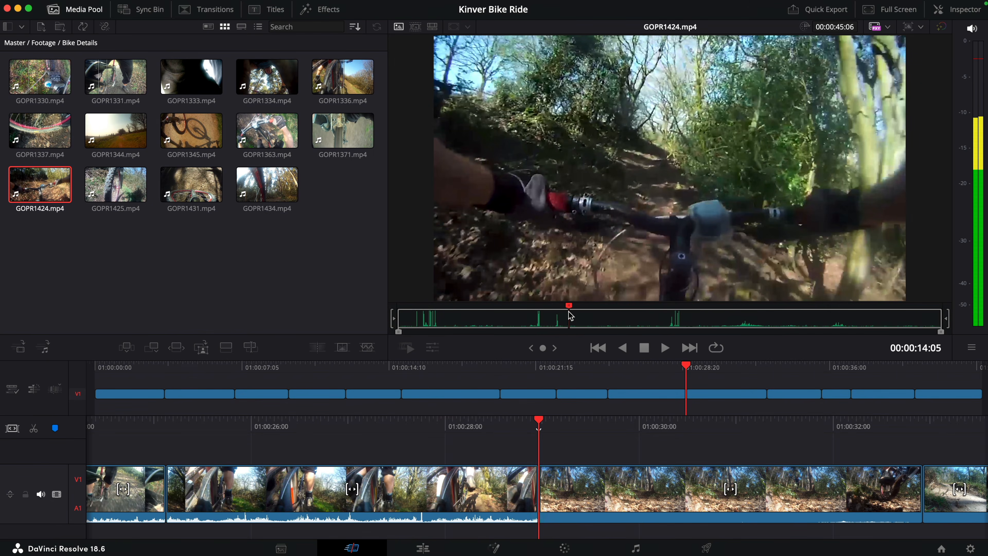
key("space")
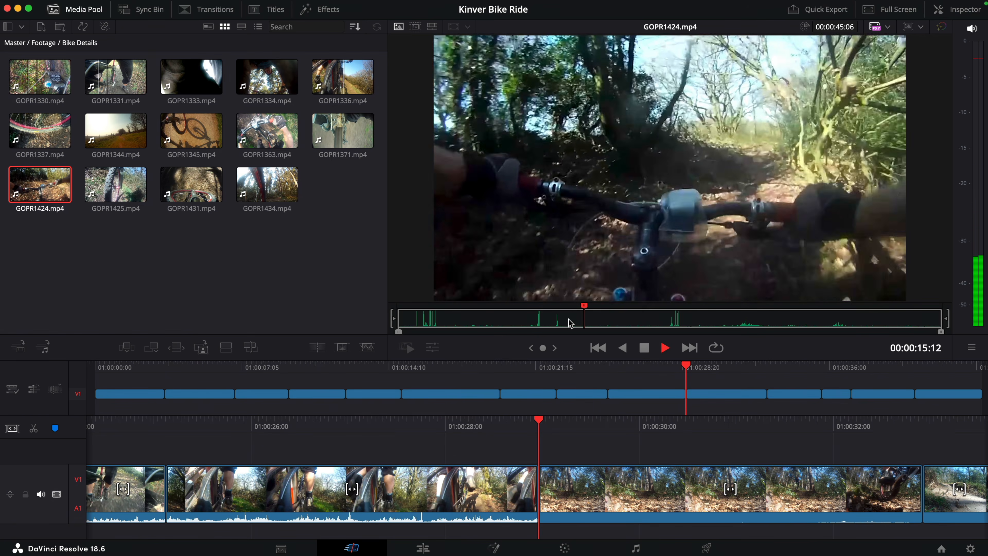
key("j")
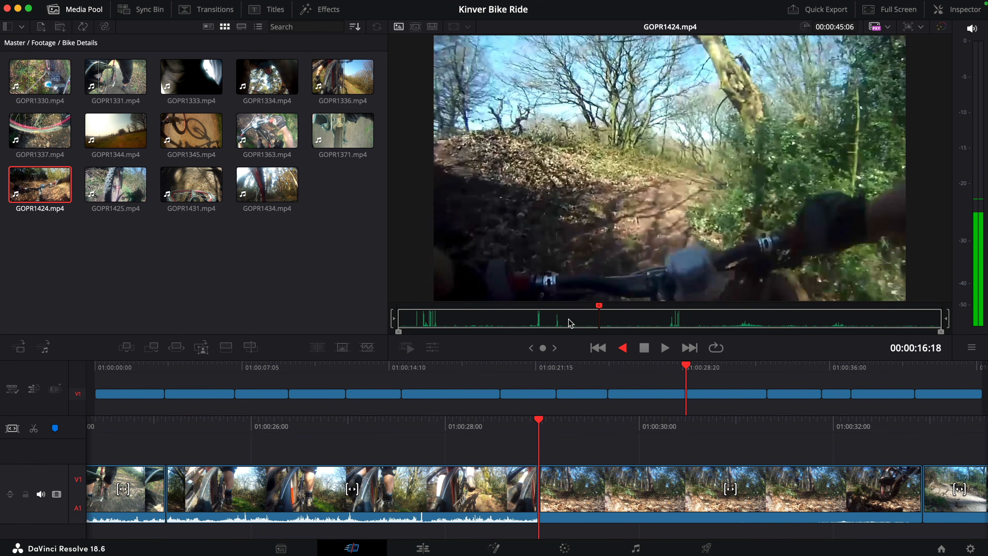
key("i")
key("l")
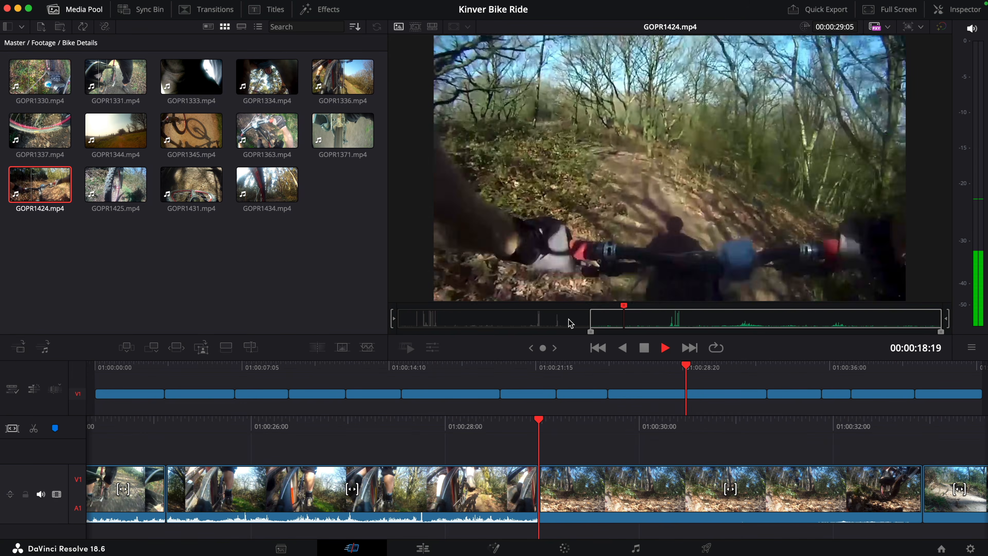
key("k")
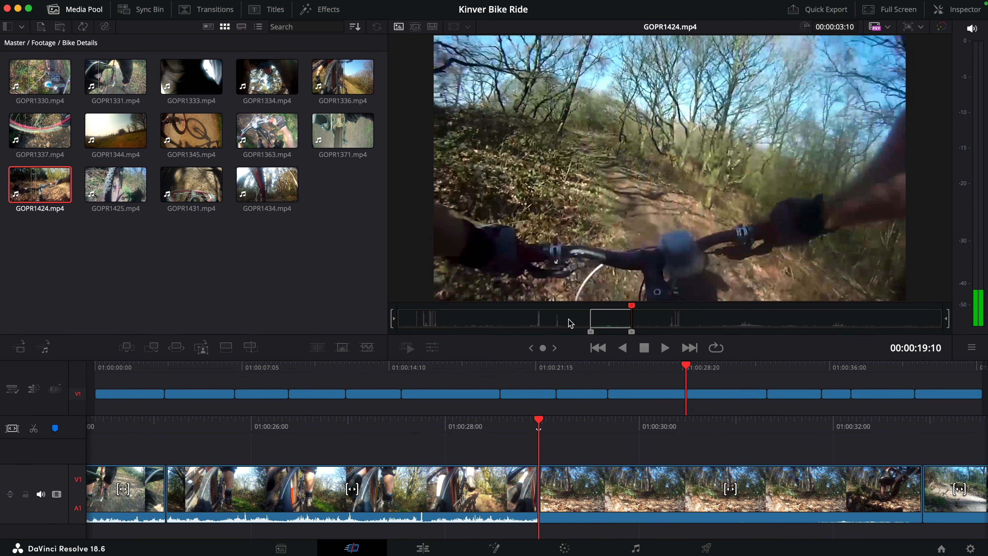
key("F9")
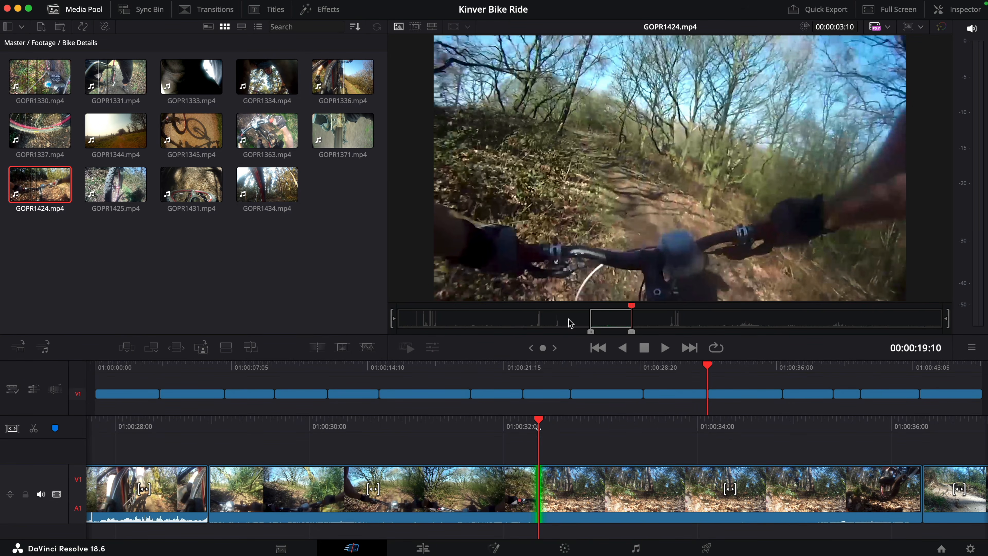
Step: Switch the source tape to the Rider CUs bin, scrub to 00:02:55:22 and open GOPR1362 as a single source clip
key("Escape")
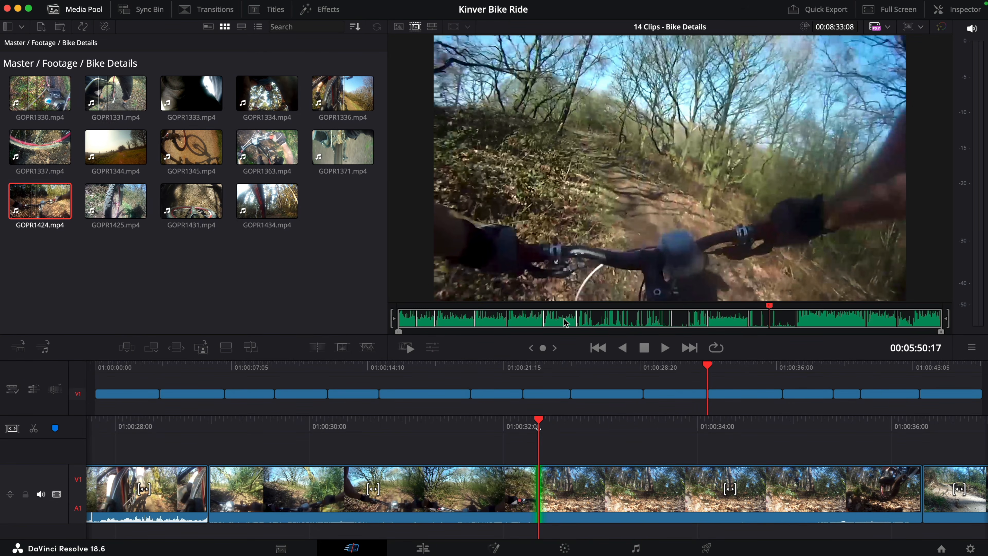
left_click(22, 27)
left_click(92, 108)
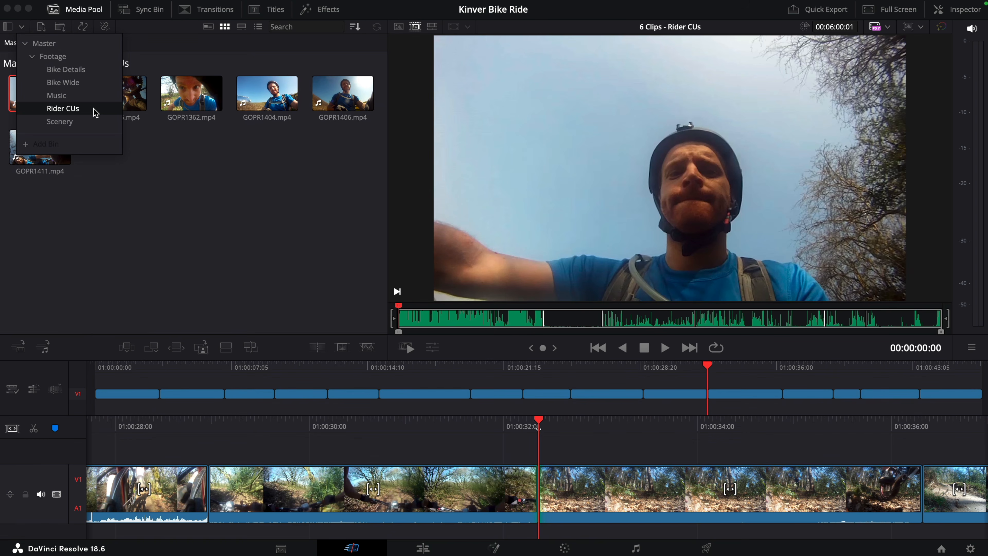
left_click_drag(419, 306, 665, 316)
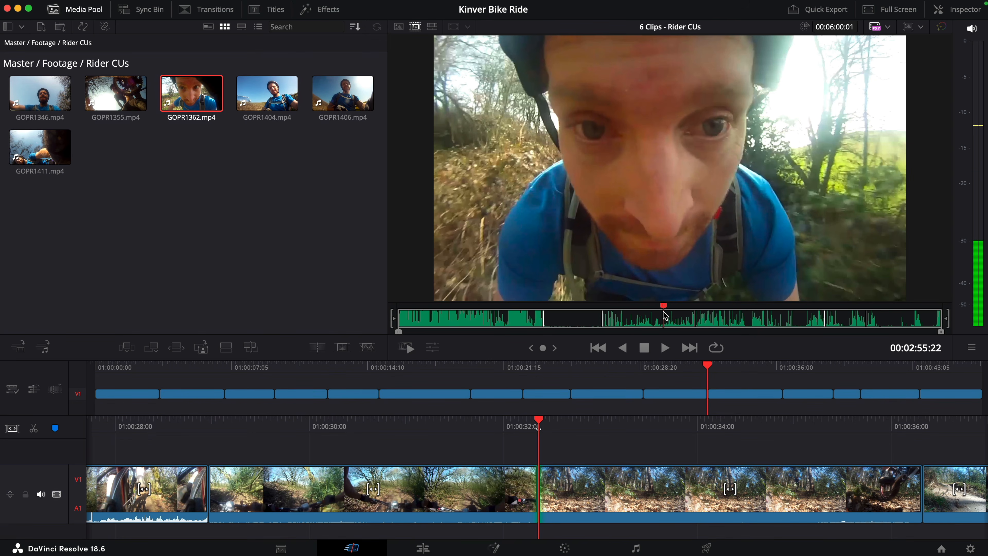
double_click(664, 312)
Step: Mark a 00:00:02:02 range of GOPR1362 ending at 00:00:46:08 and insert it between the GOPR1336 and GOPR1424 timeline clips
left_click_drag(664, 315, 860, 312)
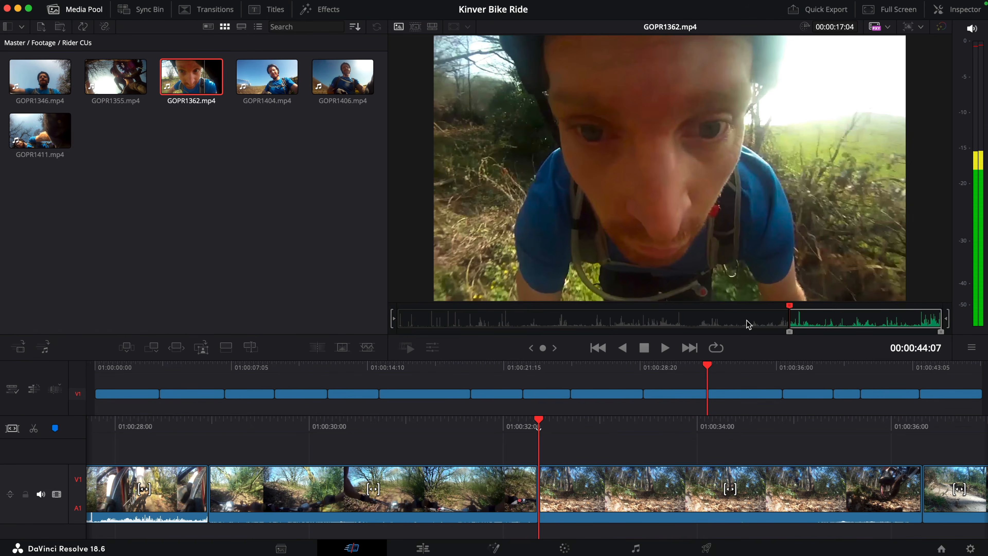
key("space")
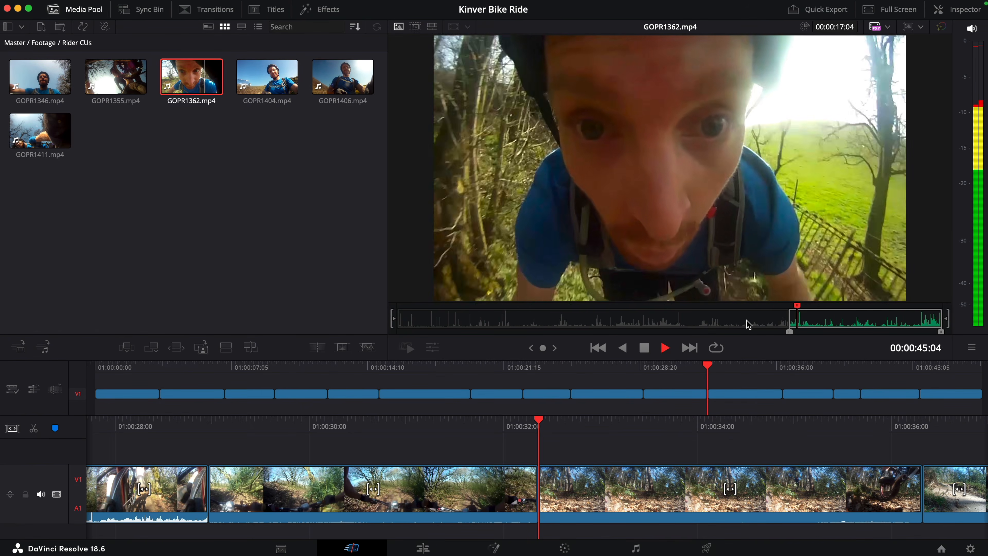
key("j")
key("k")
key("o")
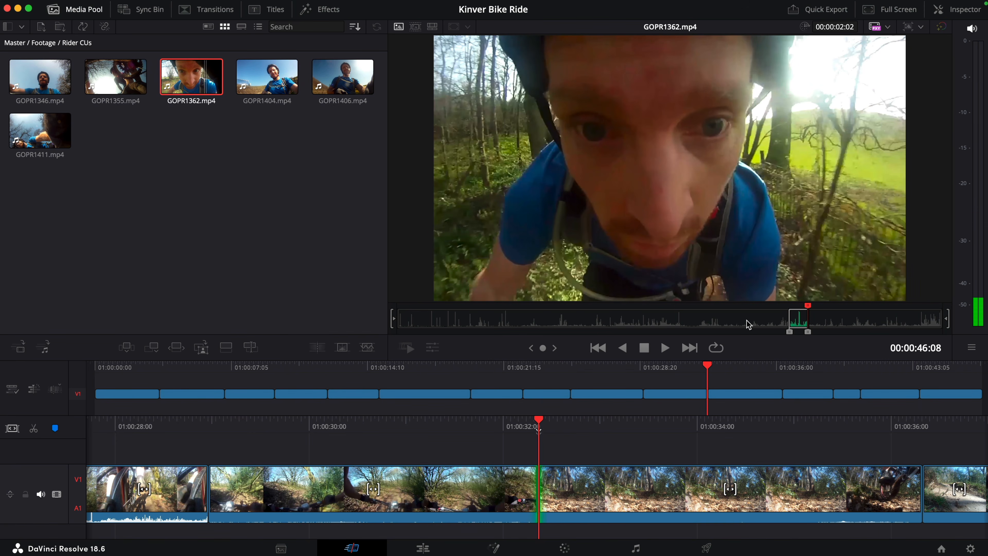
left_click_drag(713, 181, 661, 362)
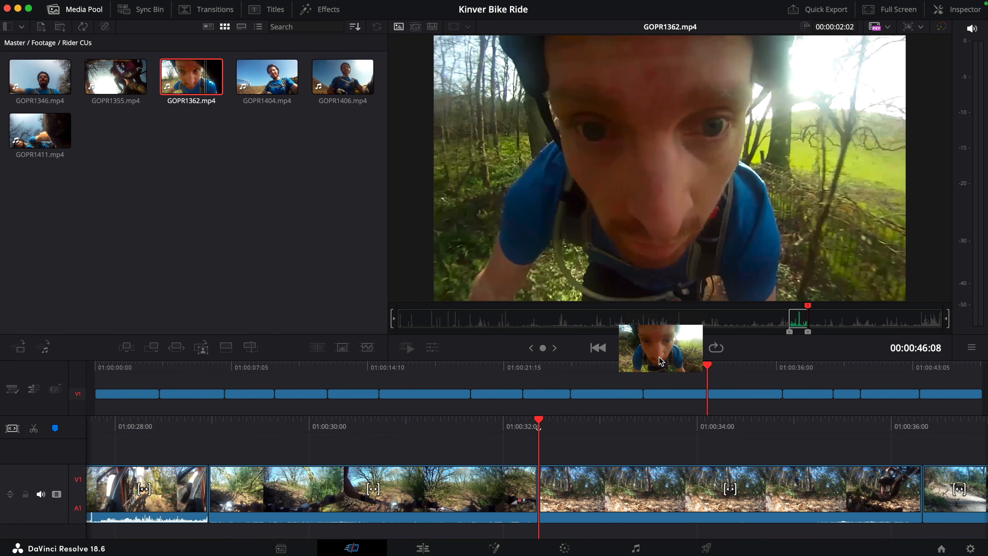
left_click_drag(653, 398, 650, 400)
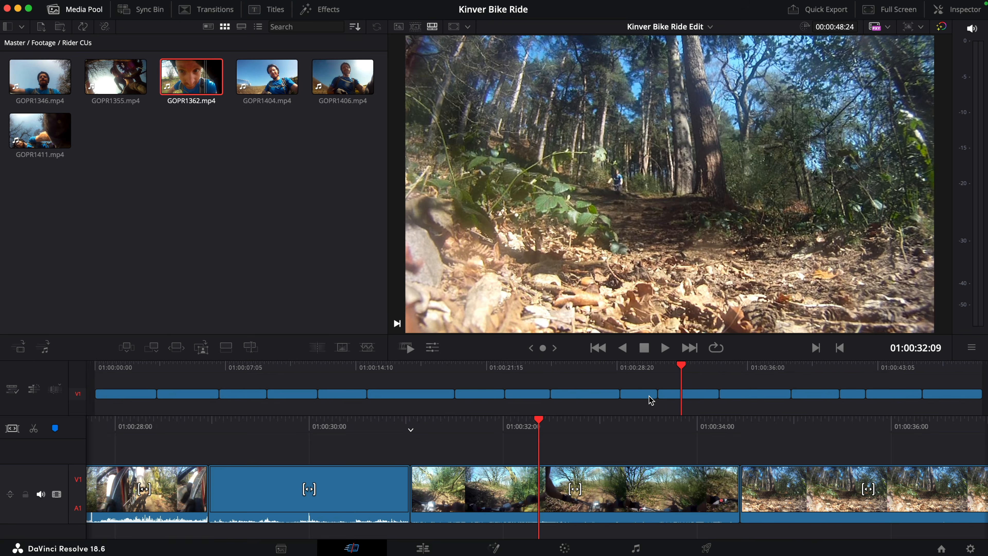
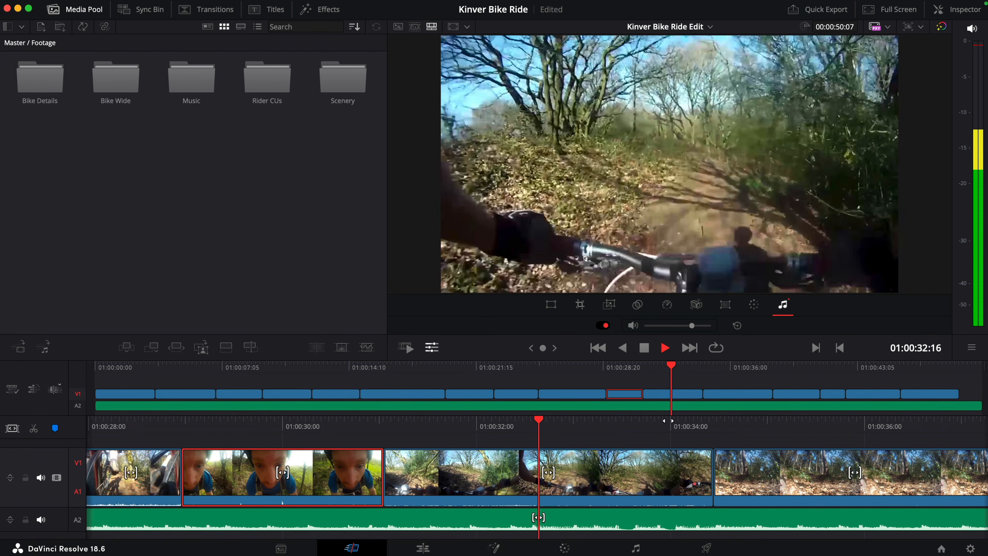
Step: Enlarge the music track and slightly lower the music clip's volume
key("space")
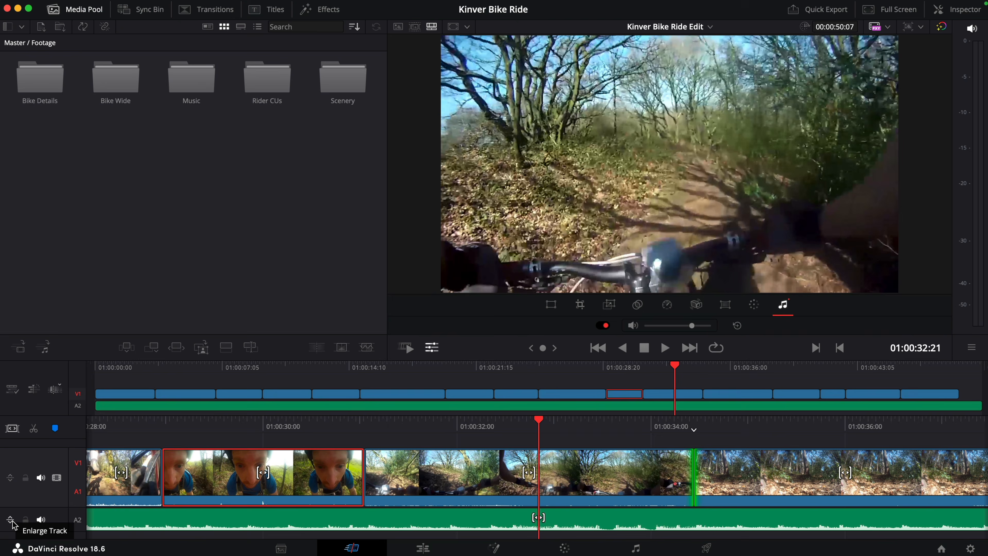
left_click(28, 455)
left_click(362, 529)
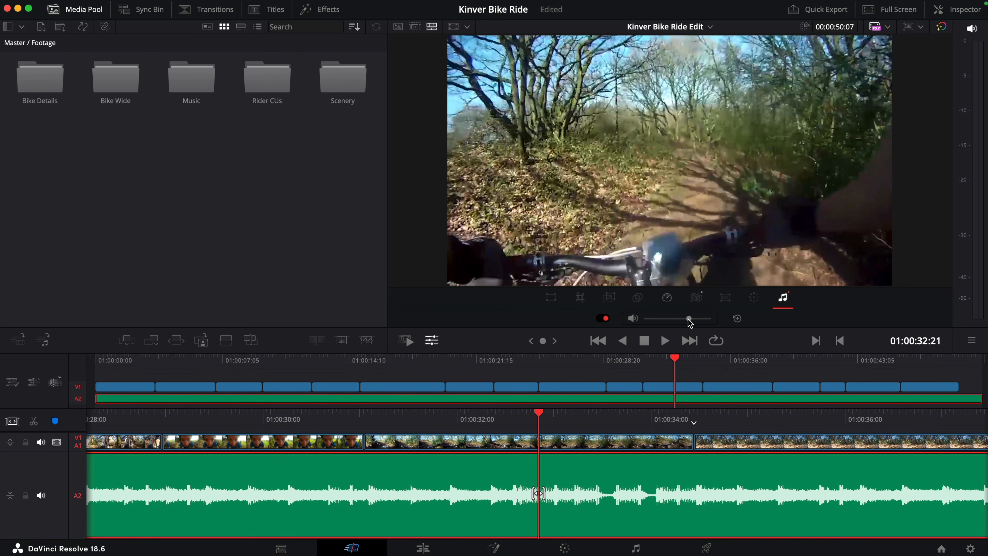
left_click_drag(687, 319, 685, 318)
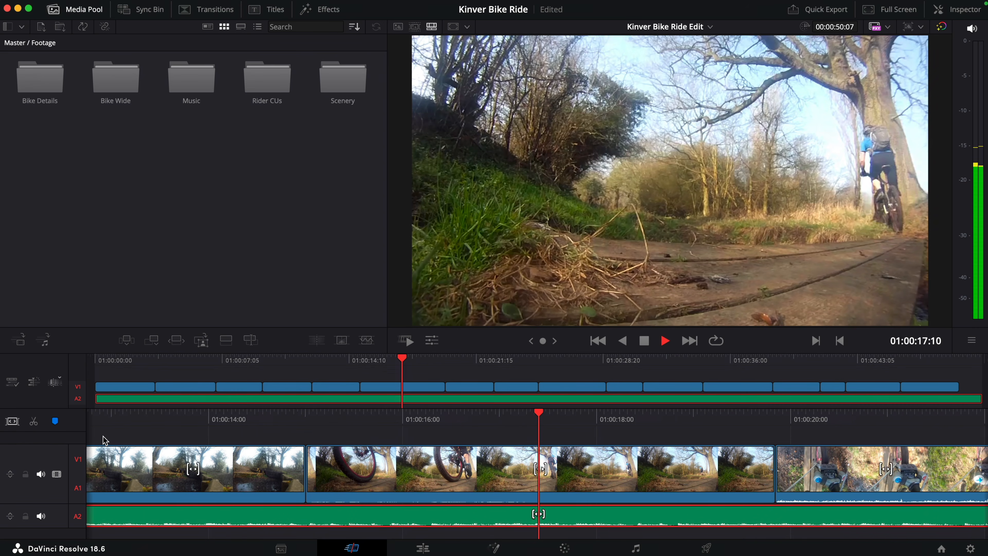
Step: Trim the tail ends of the passing-rider clip near 01:00:17:14 and the leafy forest trail clip near 01:00:35:00, closing the gaps
key("space")
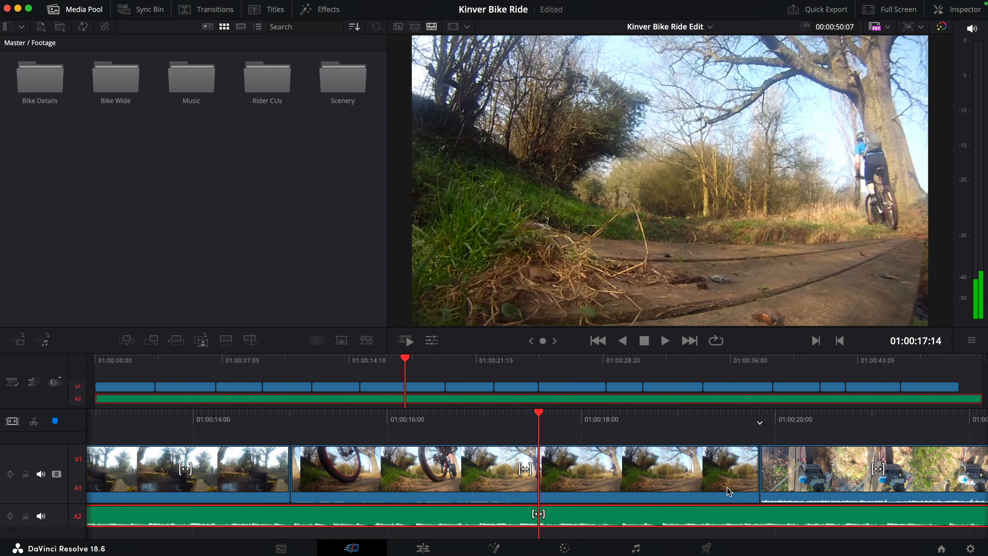
left_click_drag(752, 467, 433, 476)
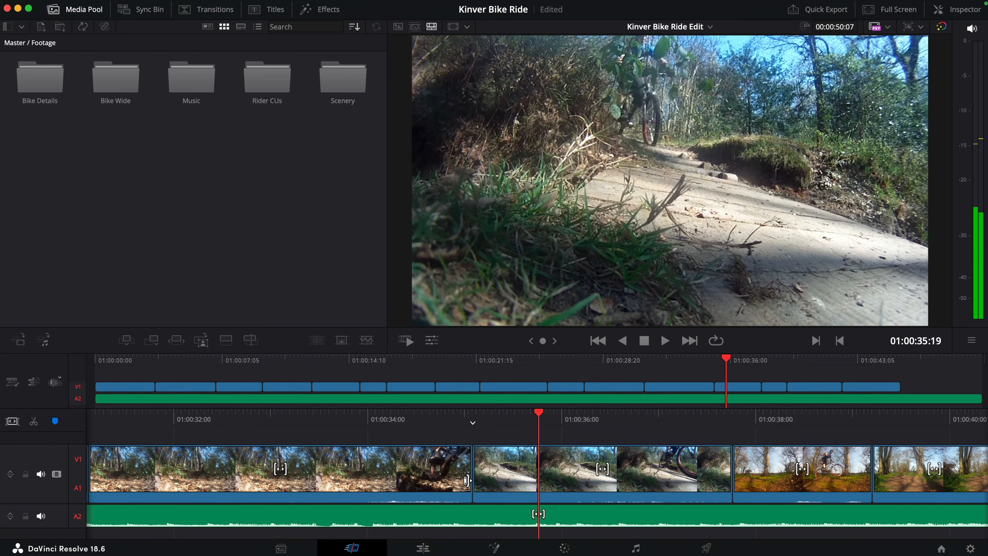
mouse_move(467, 470)
left_mouse_down()
mouse_move(406, 468)
mouse_move(457, 475)
left_mouse_up()
left_click(651, 364)
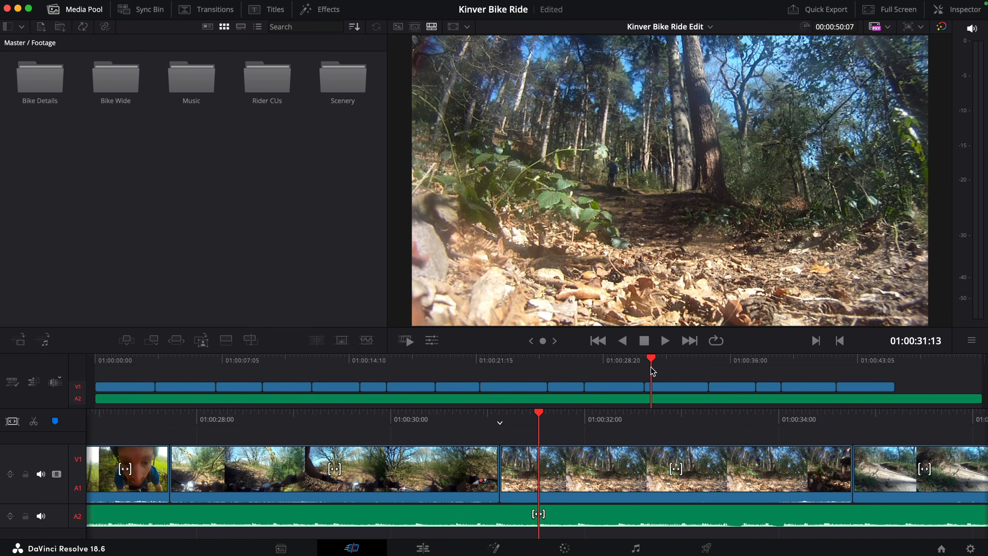
key("space")
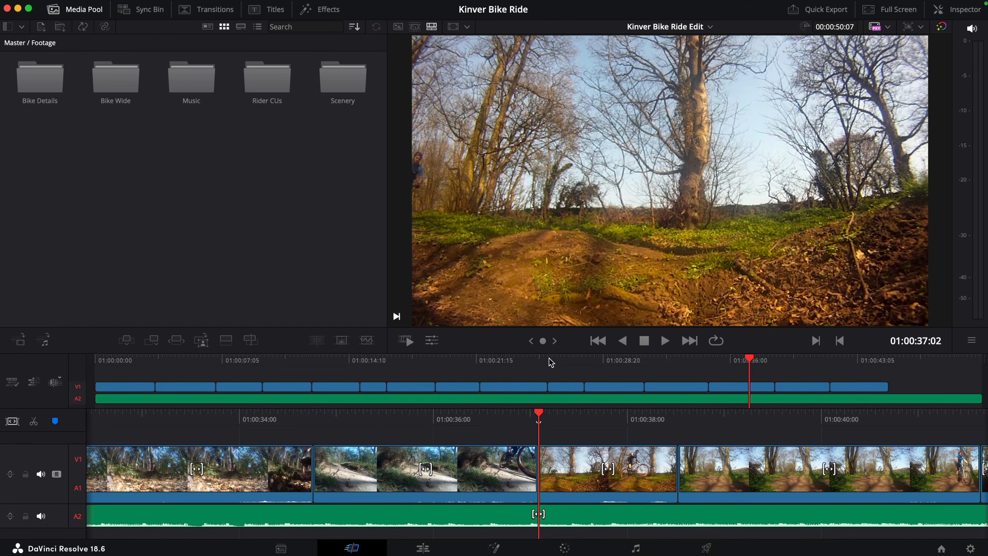
Step: Move the handlebar clip at 01:00:28:23 onto a new track V2, starting level with the rider close-up below it
left_click_drag(551, 362, 606, 363)
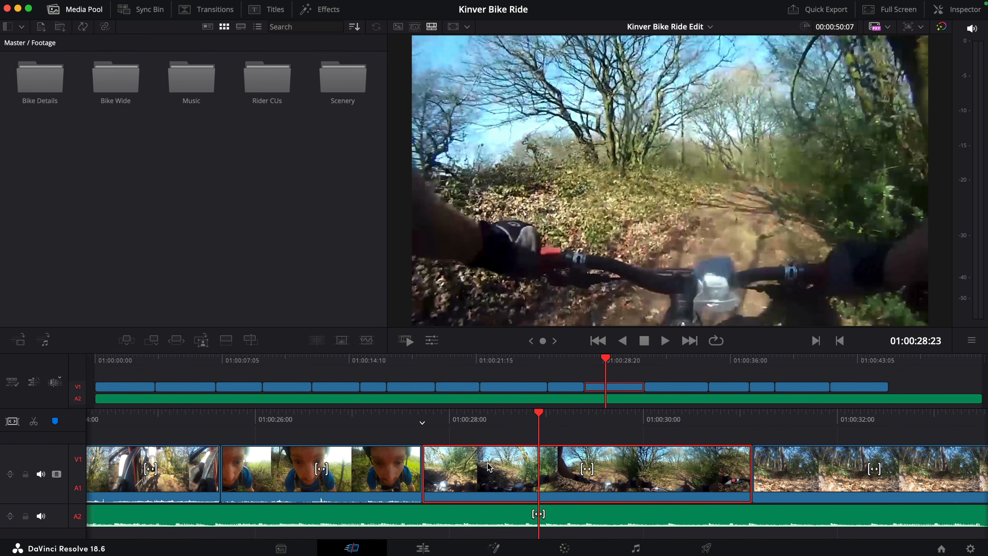
left_click_drag(457, 479, 252, 419)
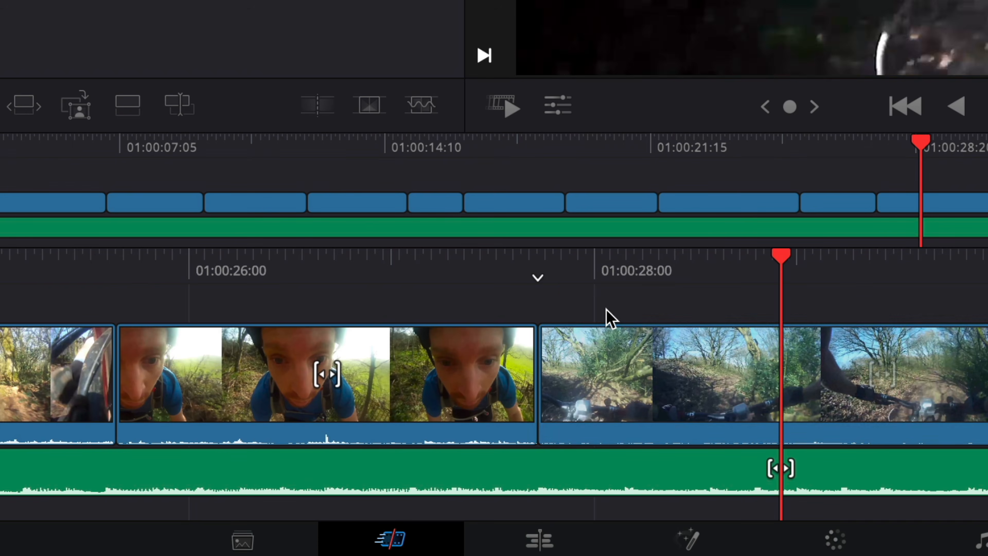
left_click_drag(182, 266, 186, 274)
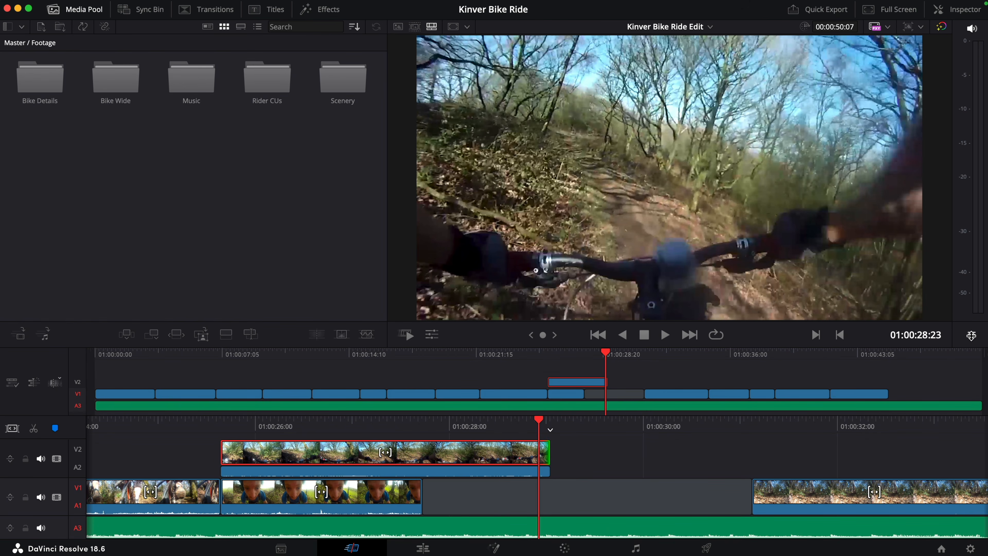
mouse_move(971, 336)
left_mouse_down()
mouse_move(972, 311)
mouse_move(971, 334)
left_mouse_up()
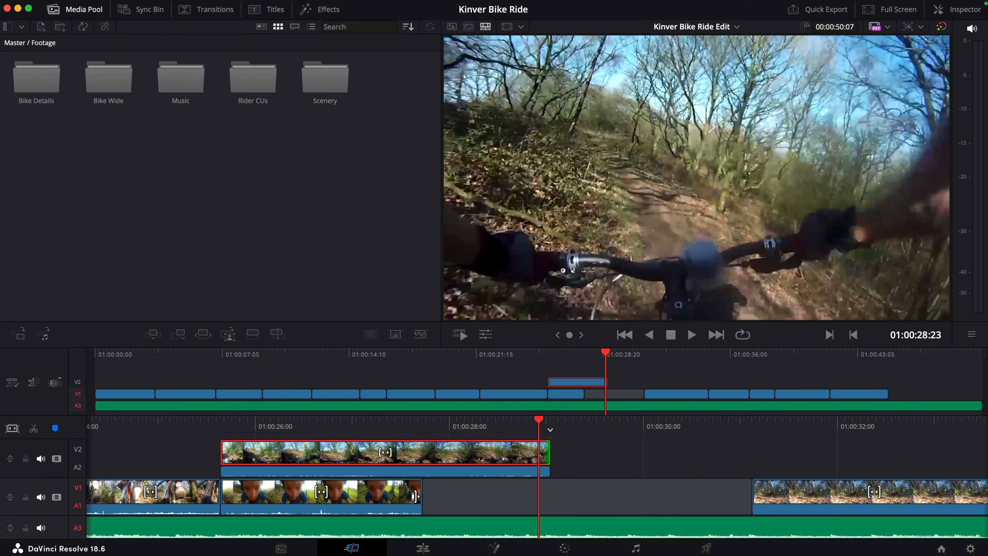
Step: Extend the rider close-up's end to match the handlebar clip above and delete the remaining gap on V1
left_click_drag(419, 495, 548, 498)
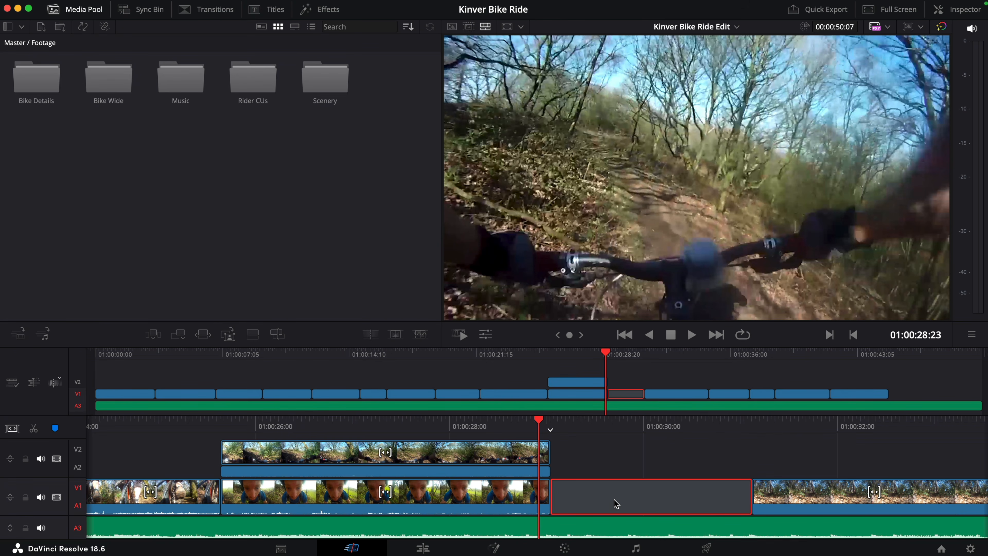
key("Delete")
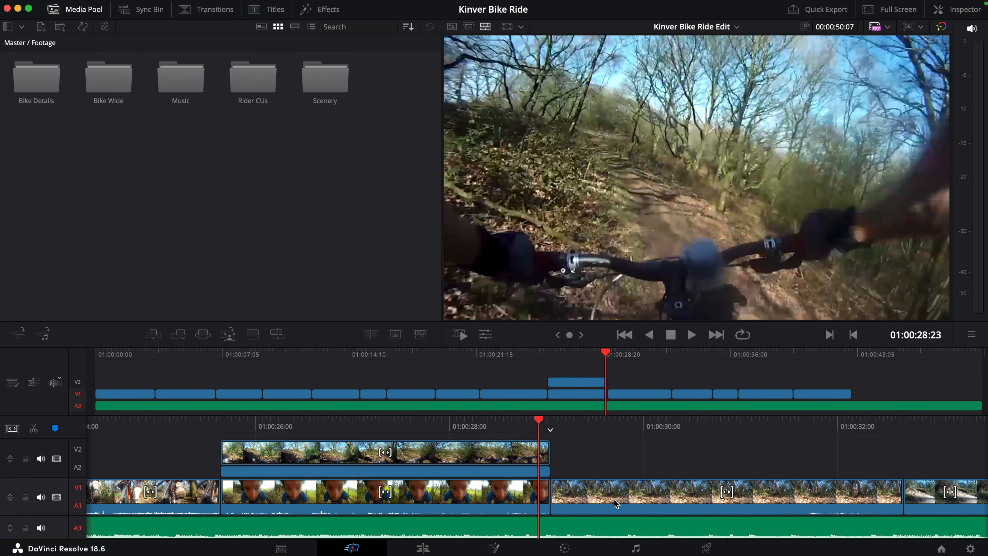
Step: Set the transform zoom of both the handlebar clip on V2 and the rider close-up on V1 to 0.500
key("v")
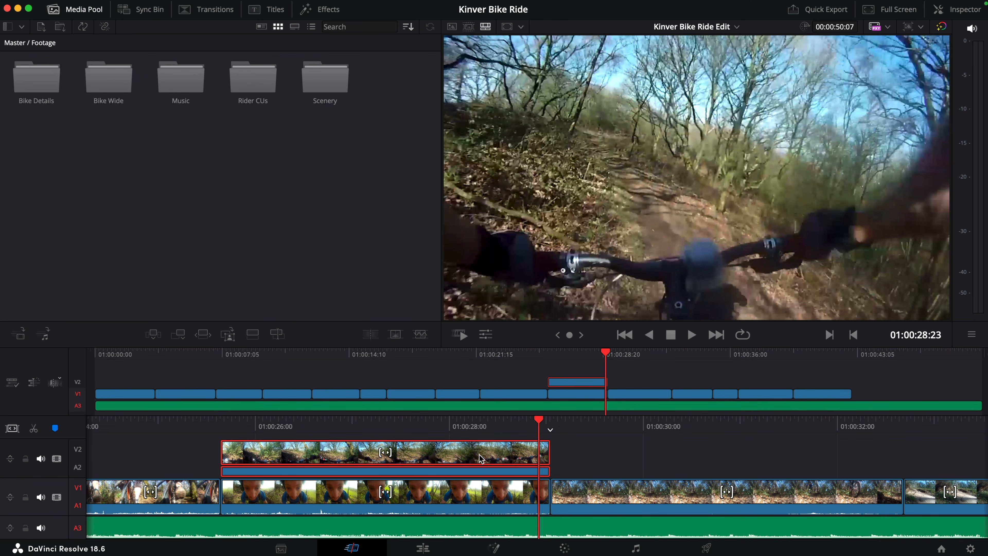
left_click(485, 335)
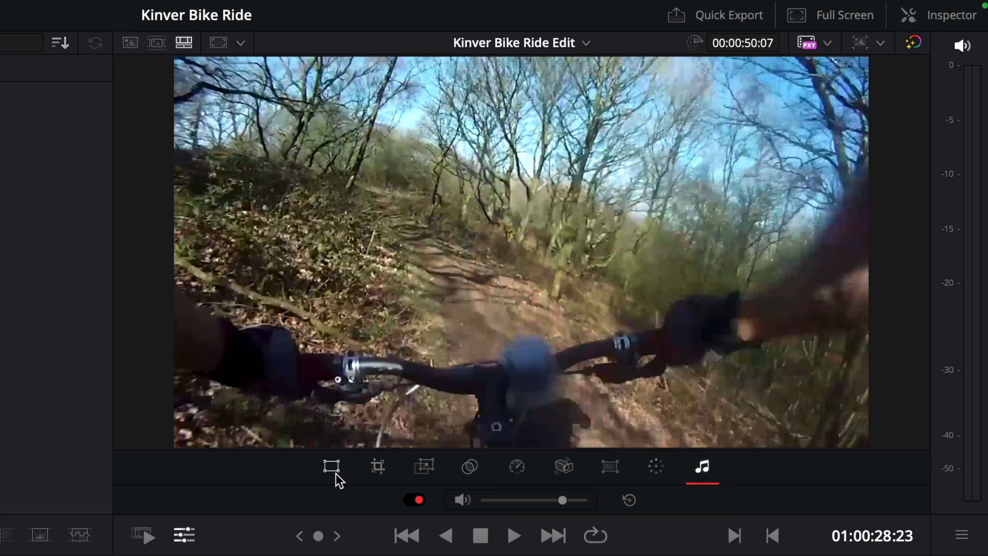
left_click(331, 466)
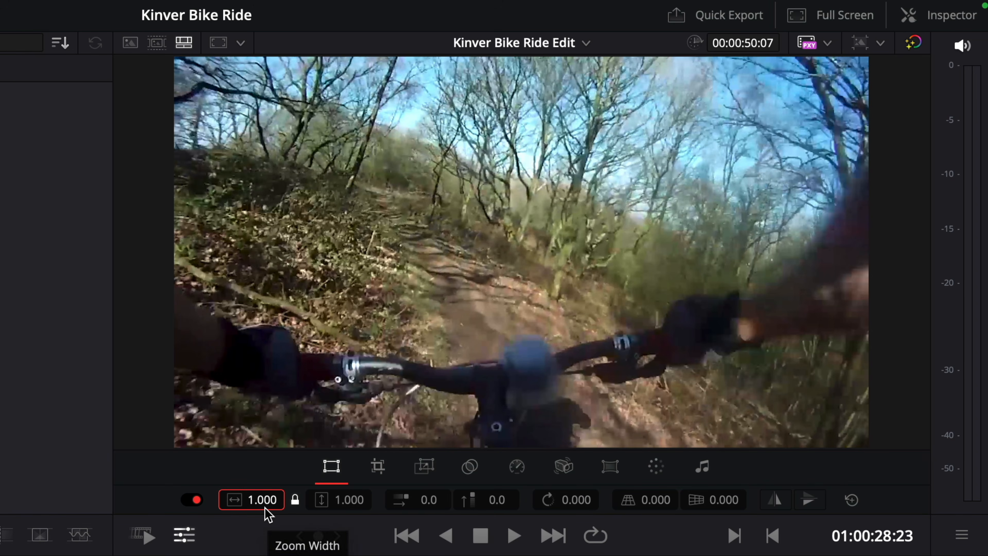
key("Return")
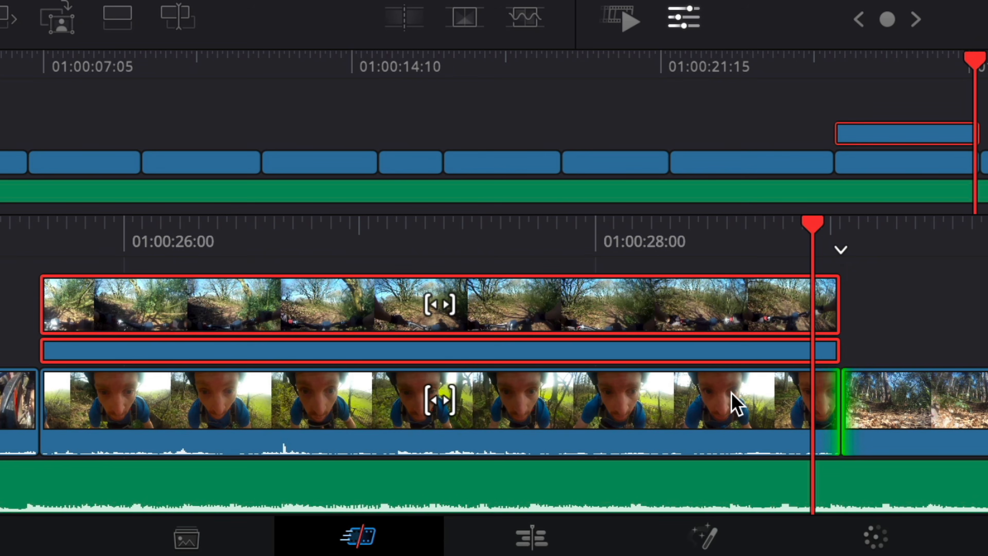
left_click(735, 403)
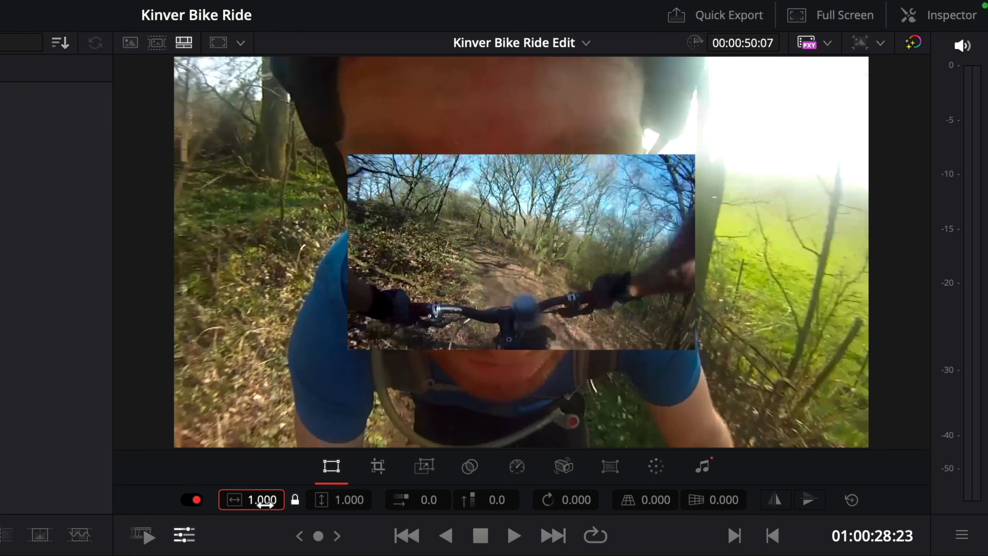
type(".5")
key("Return")
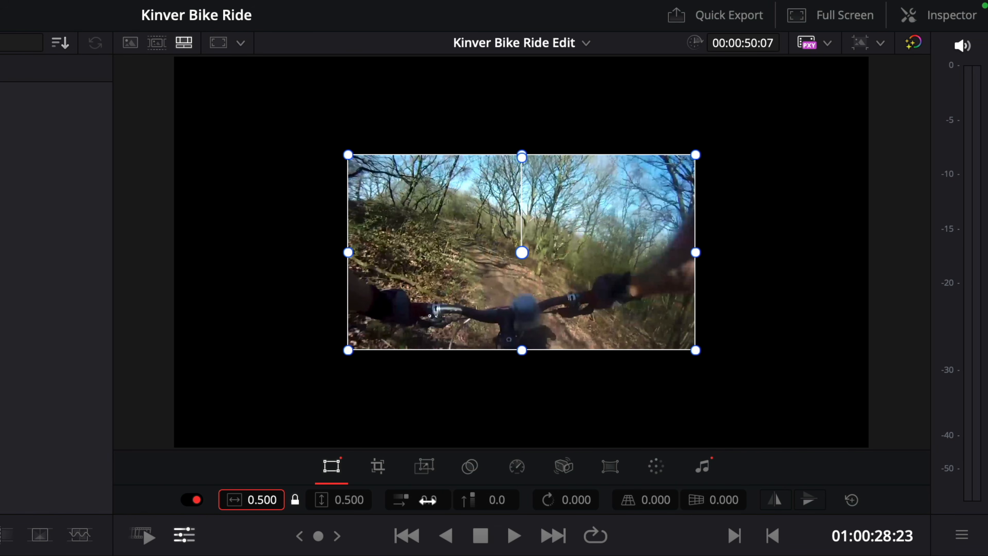
Step: Place the two clips side by side, with the rider close-up at about X -476 and the handlebar clip opposite, and play the split screen
left_click_drag(418, 500, 239, 500)
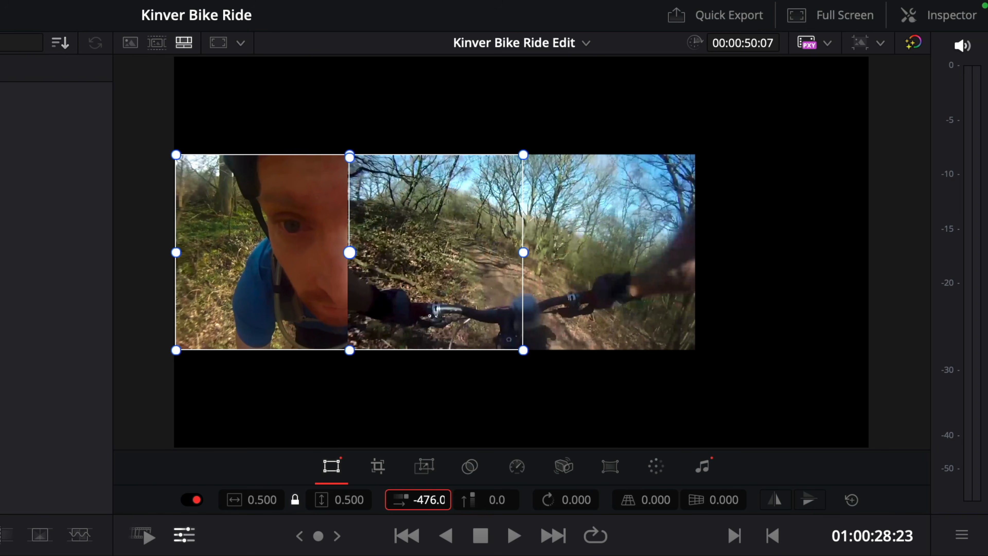
left_click_drag(416, 505, 599, 504)
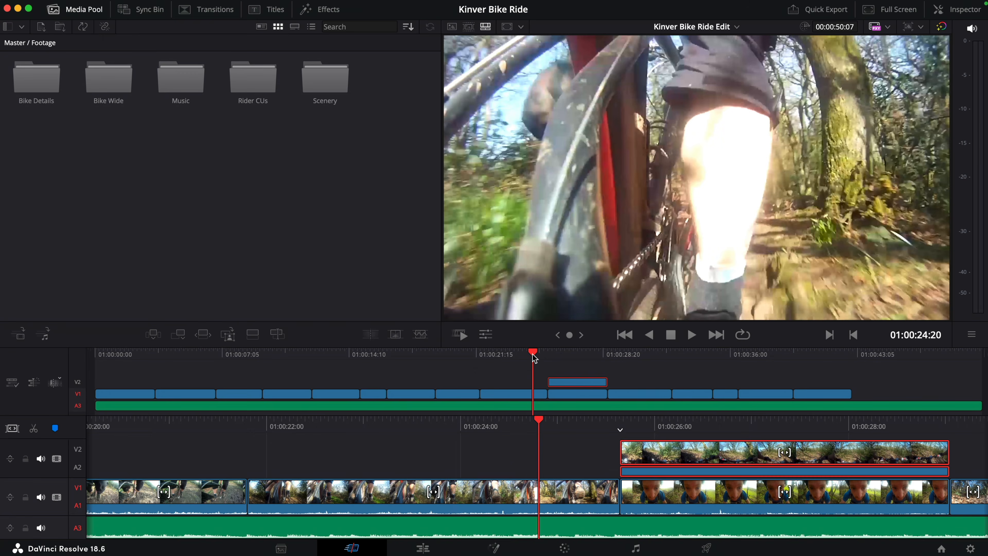
key("space")
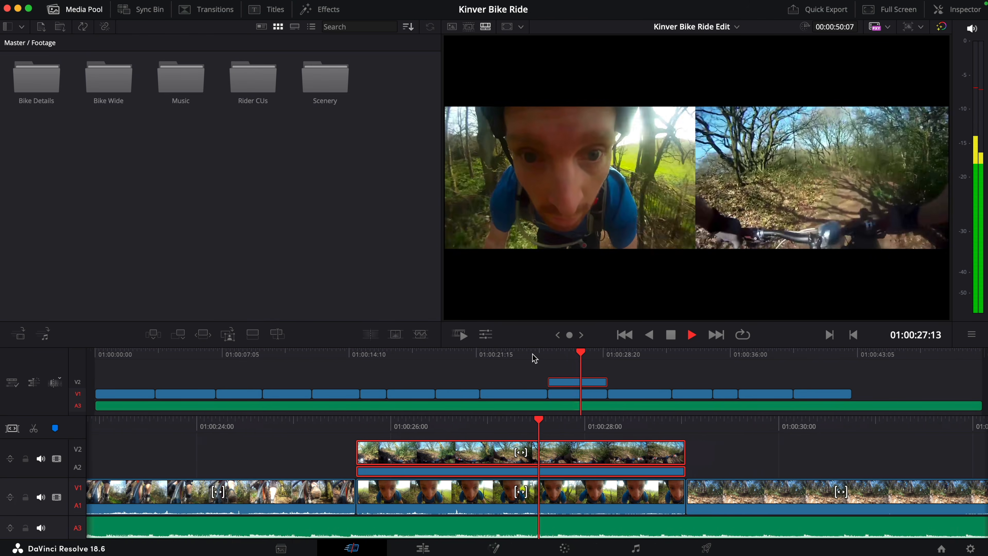
key("space")
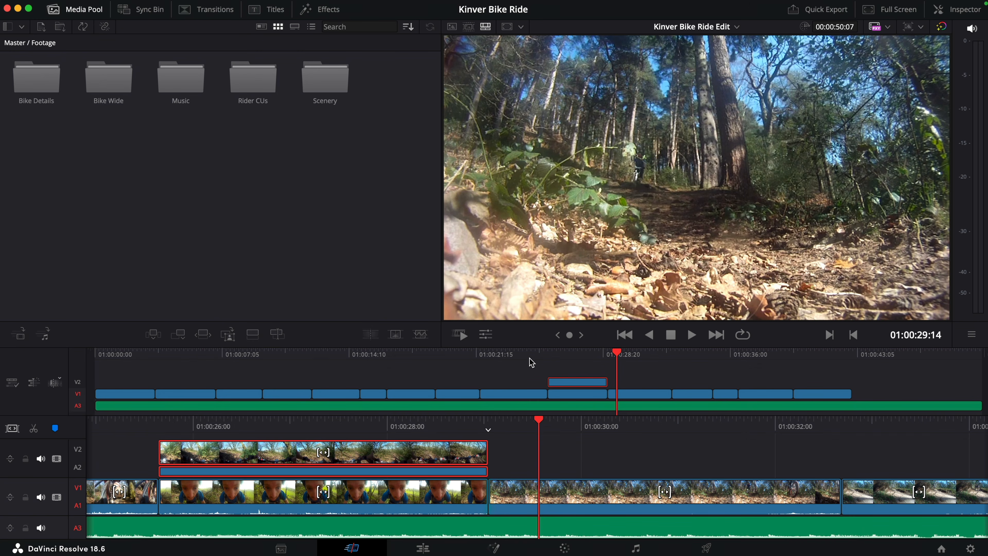
Step: Shorten the end of the bike detail clip just before the split screen and play back the tightened section
scroll(546, 452, "right", 4)
scroll(546, 453, "left", 12)
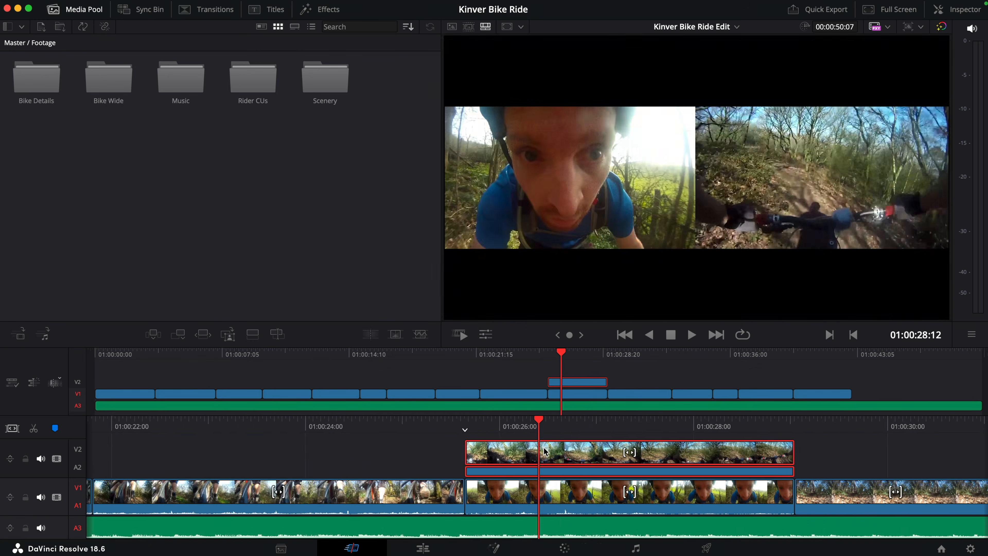
left_click_drag(511, 497, 376, 493)
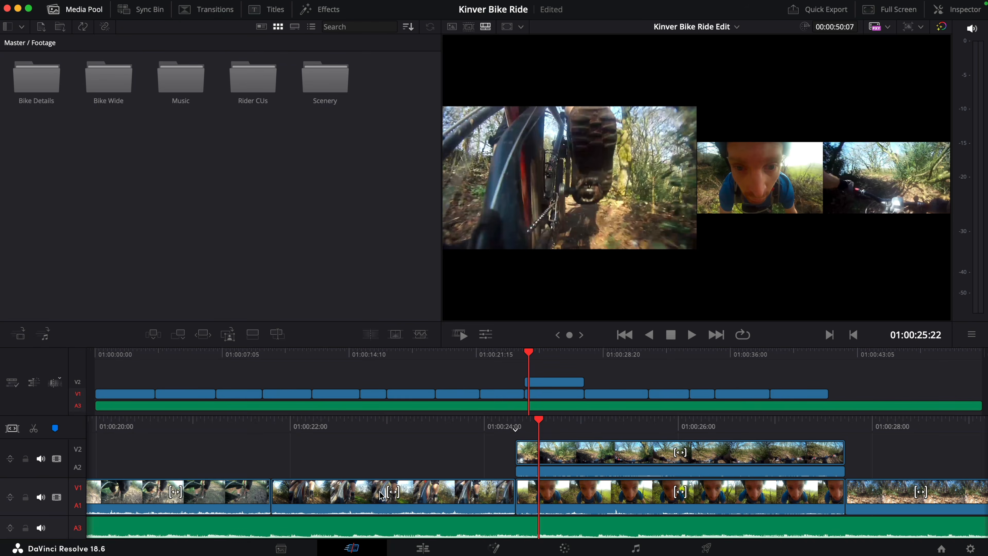
left_click(468, 355)
key("space")
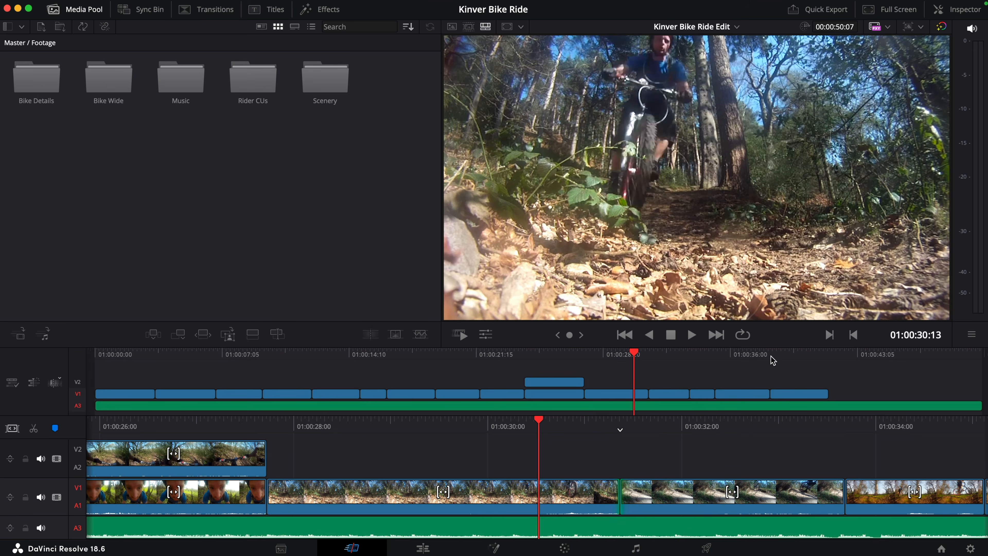
Step: Shift the final jump clip so the rider is in mid-air at 01:00:40:03, and extend its start to close the gap before it
left_click(772, 357)
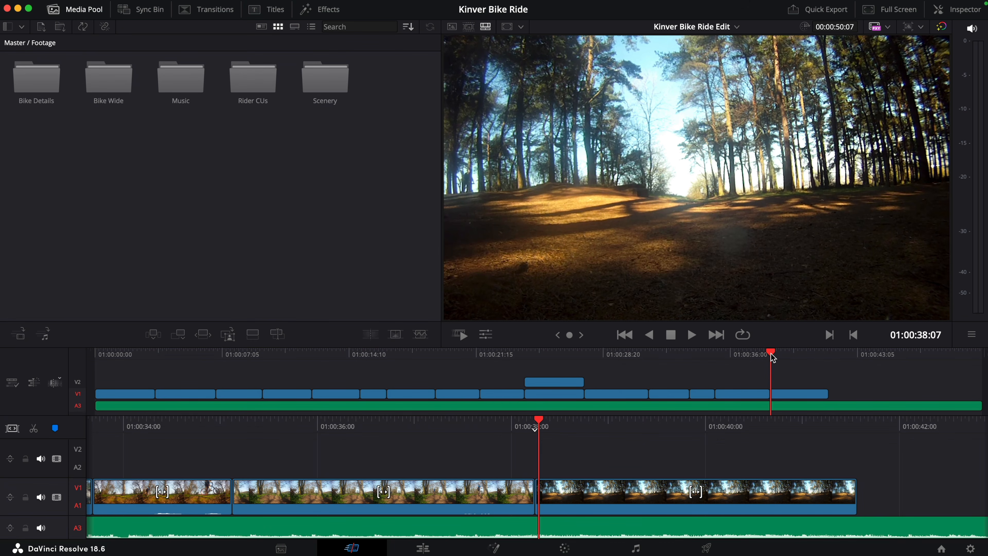
key("space")
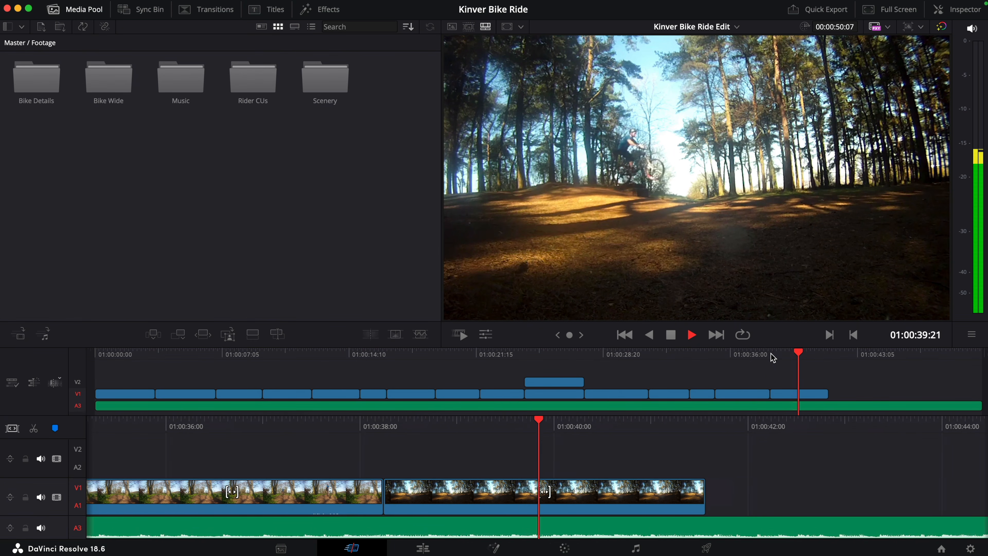
key("space")
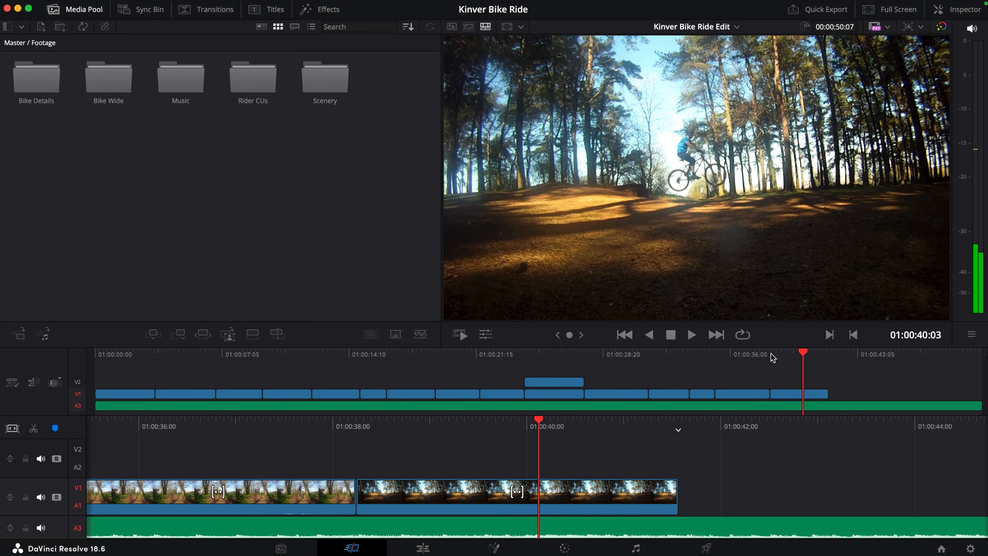
left_click_drag(517, 492, 599, 497)
key("shift+comma")
key("comma")
key("comma")
key("comma")
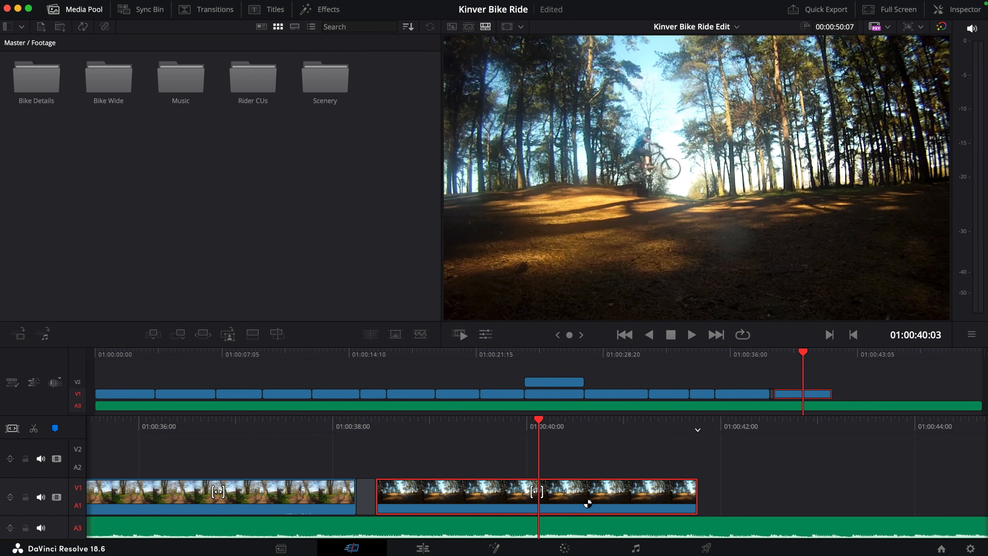
key("comma")
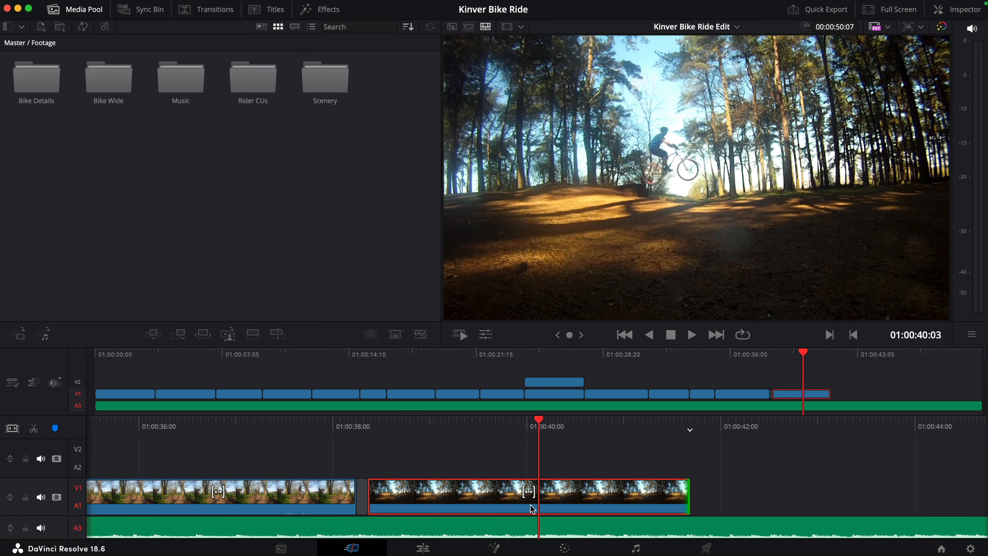
left_click_drag(373, 497, 352, 500)
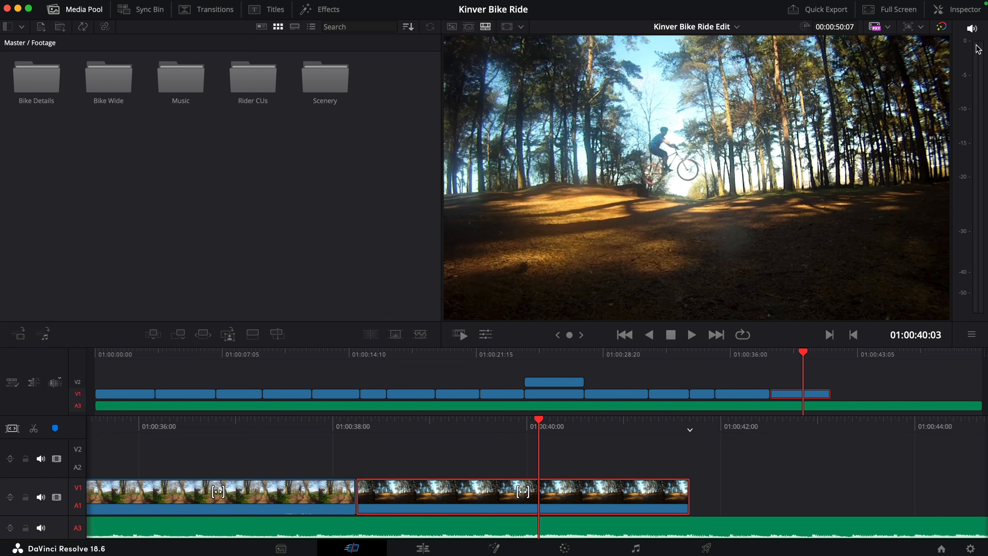
Step: Freeze the final GOPR1429 clip from 01:00:40:03 onward using the Inspector's Speed Change freeze frame
left_click(971, 15)
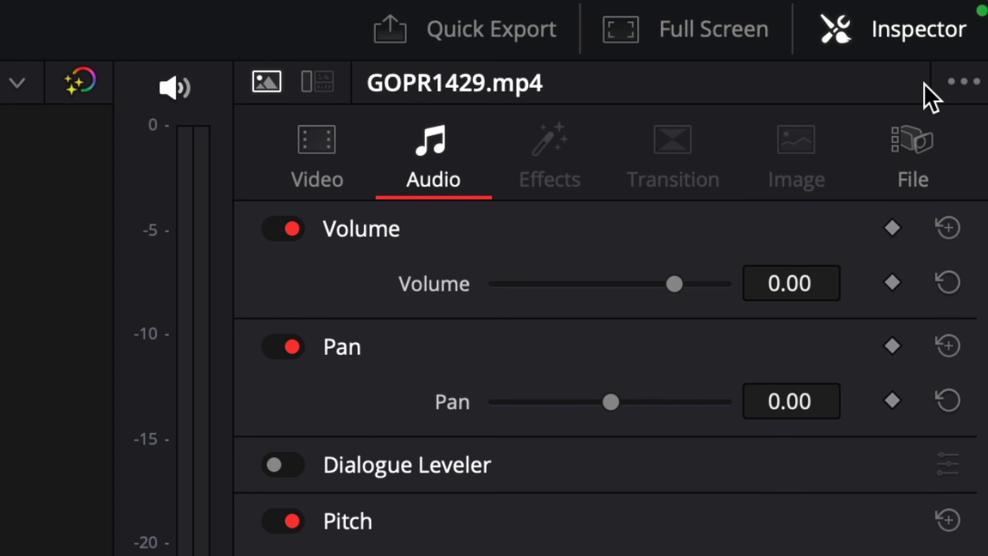
left_click(348, 180)
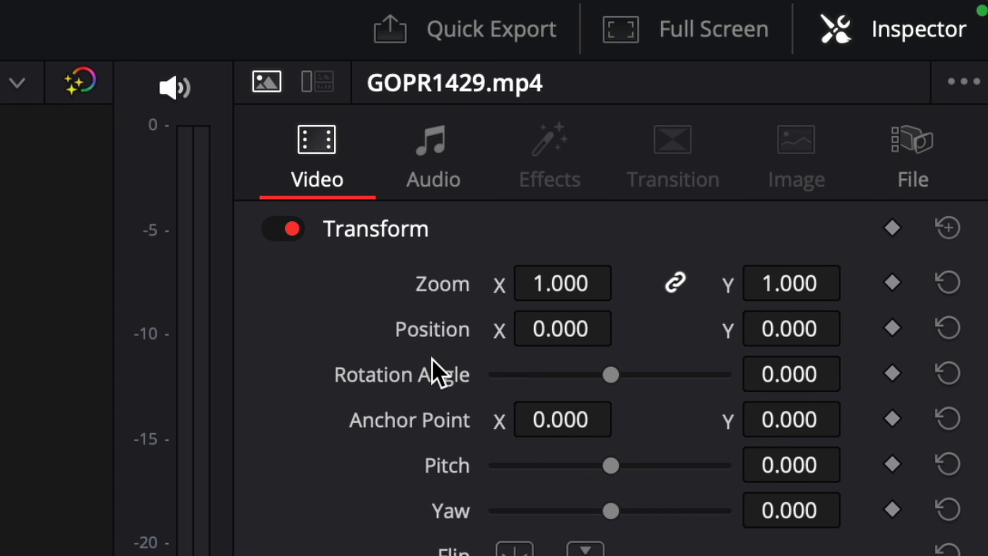
left_click(637, 134)
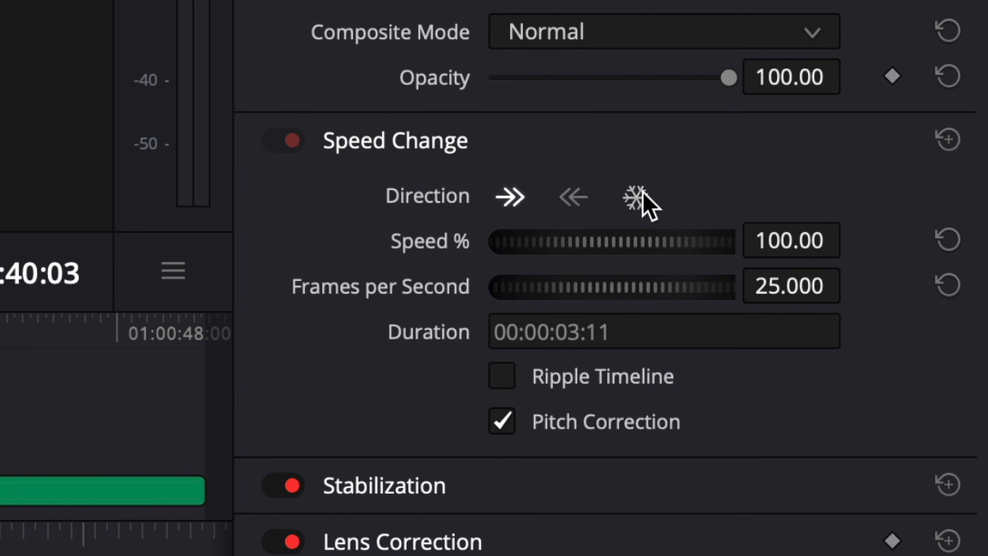
left_click(638, 199)
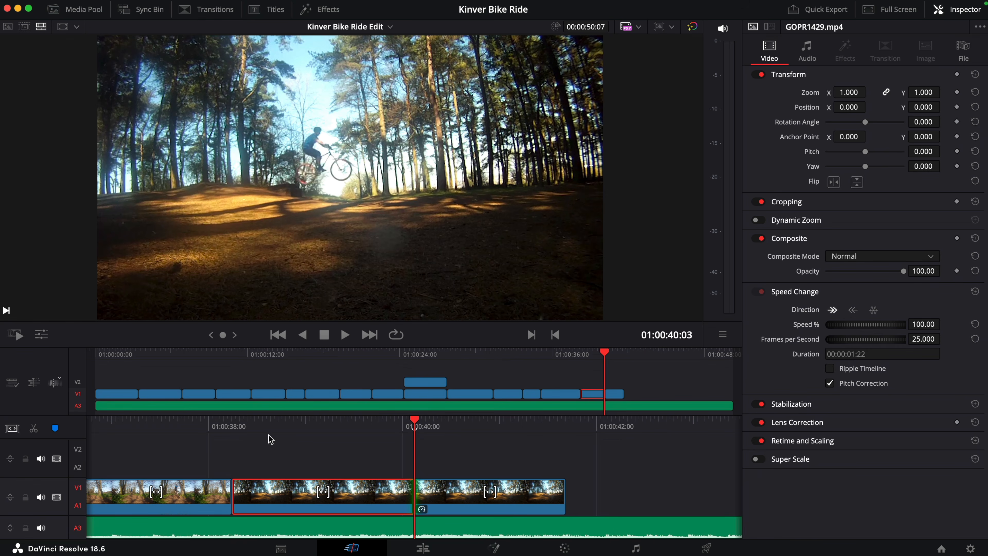
Step: Play the ending through, then extend the end of the frozen jump clip to a duration of 00:00:03:20
left_click_drag(256, 419, 467, 419)
key("space")
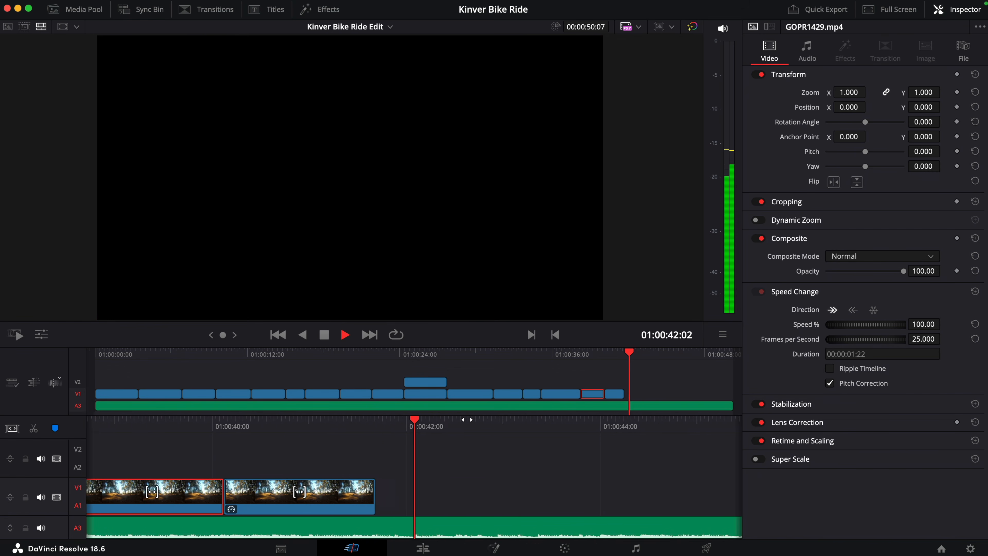
key("space")
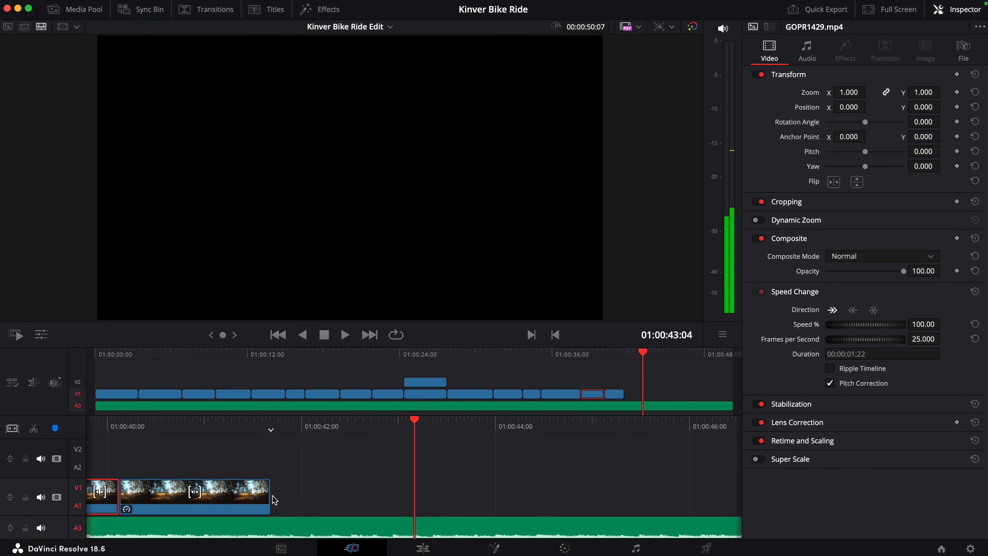
left_click_drag(266, 494, 479, 494)
Step: Enable Dynamic Zoom on the frozen GOPR1429 clip and set its ease to Ease In
left_click(773, 60)
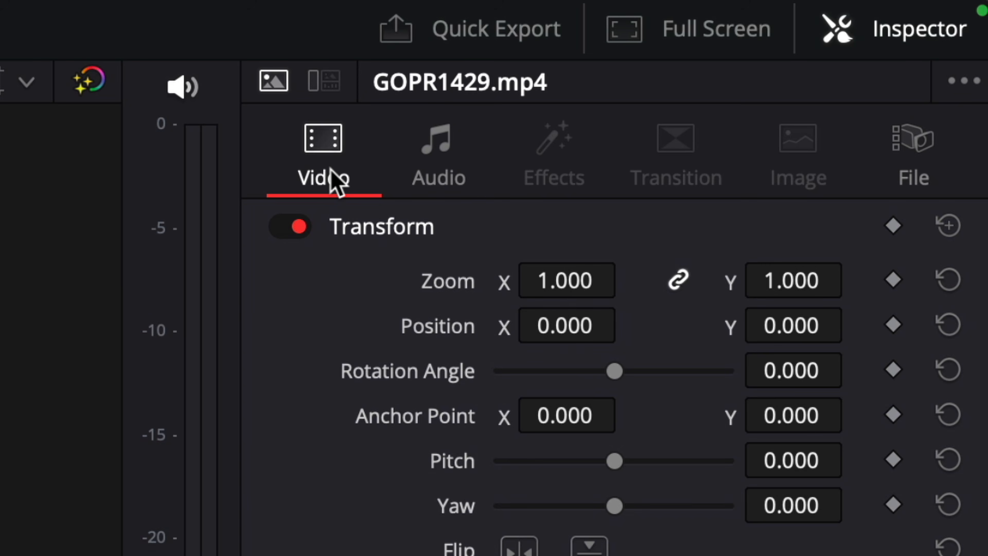
left_click(738, 178)
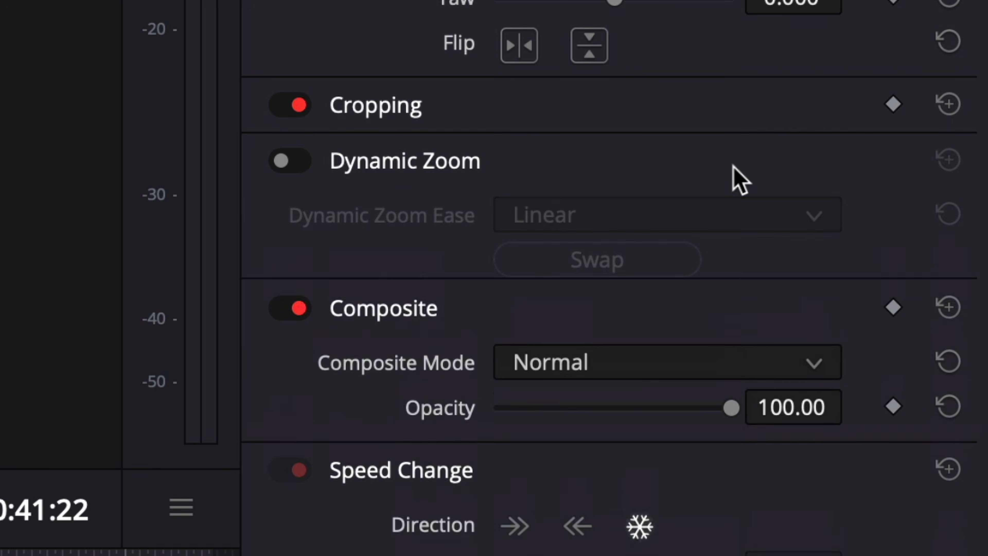
left_click(296, 161)
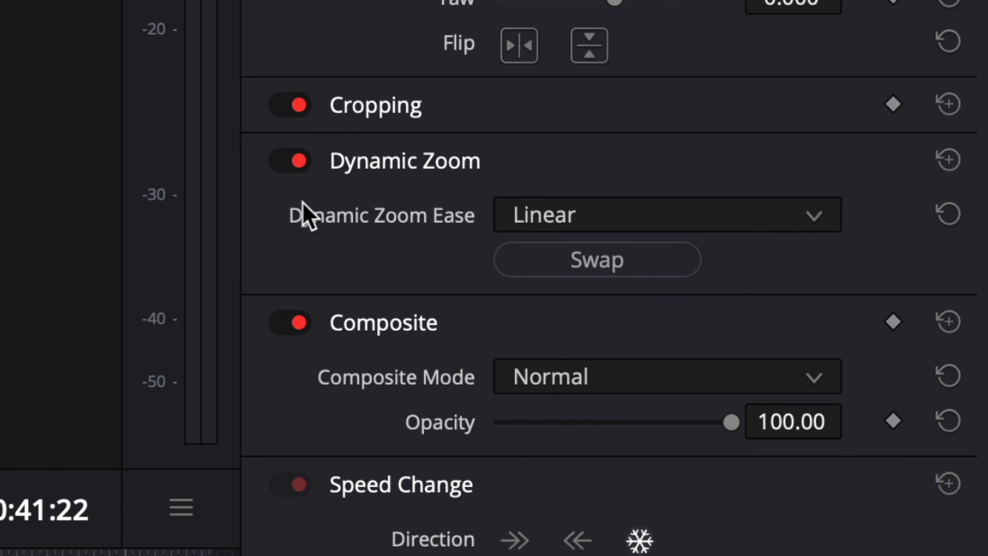
left_click(628, 225)
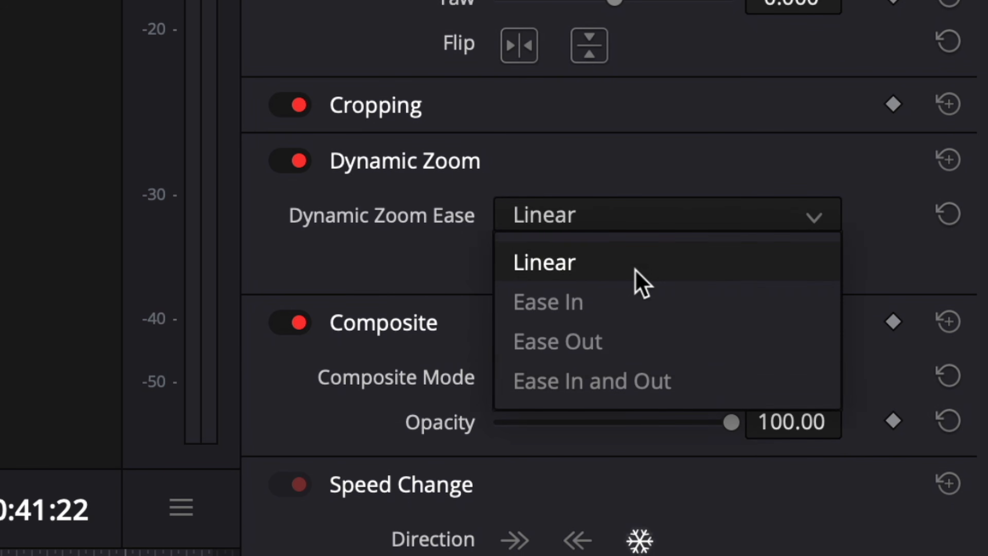
left_click(646, 344)
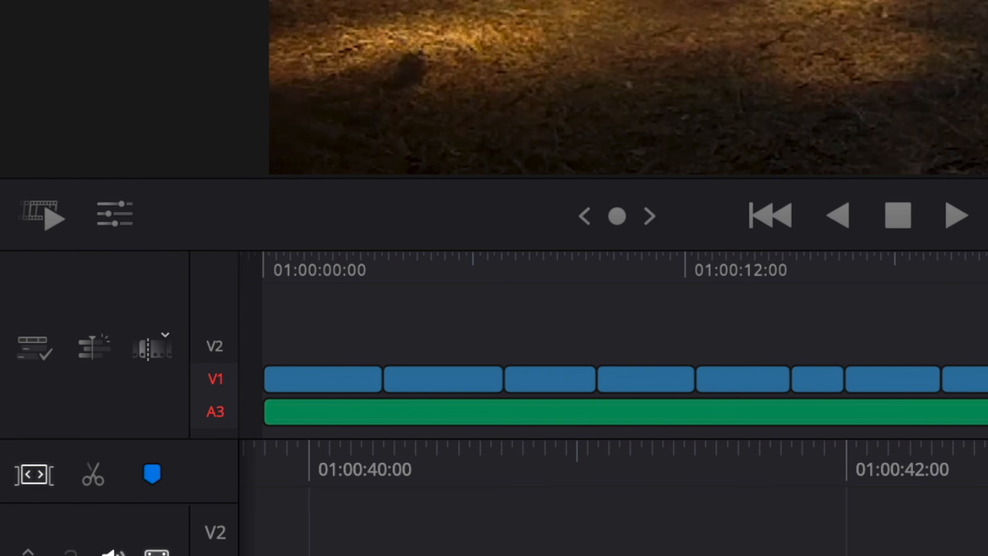
Step: Enlarge the red Dynamic Zoom rectangle on the frozen clip for a subtler zoom and play back the ending
left_click(125, 221)
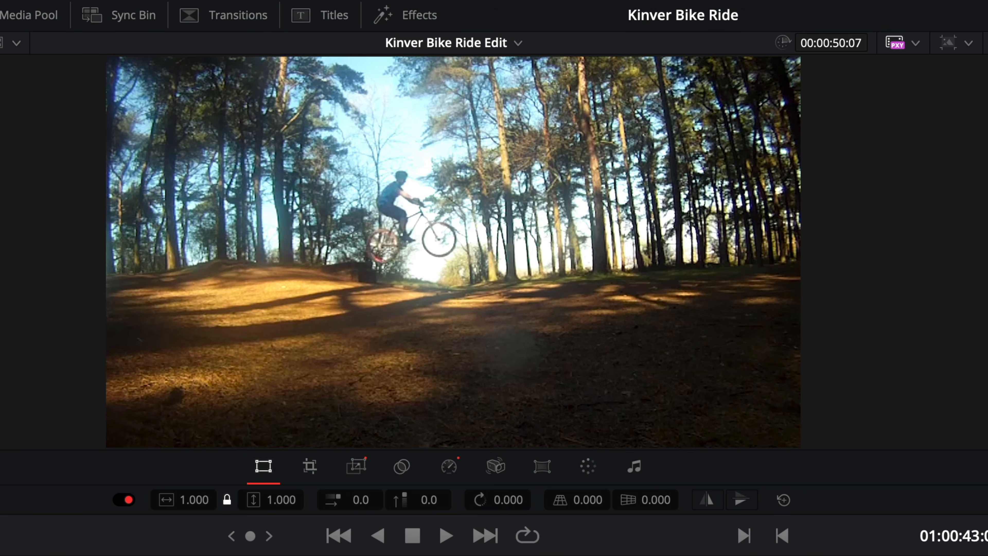
left_click(357, 466)
left_click_drag(736, 411, 771, 432)
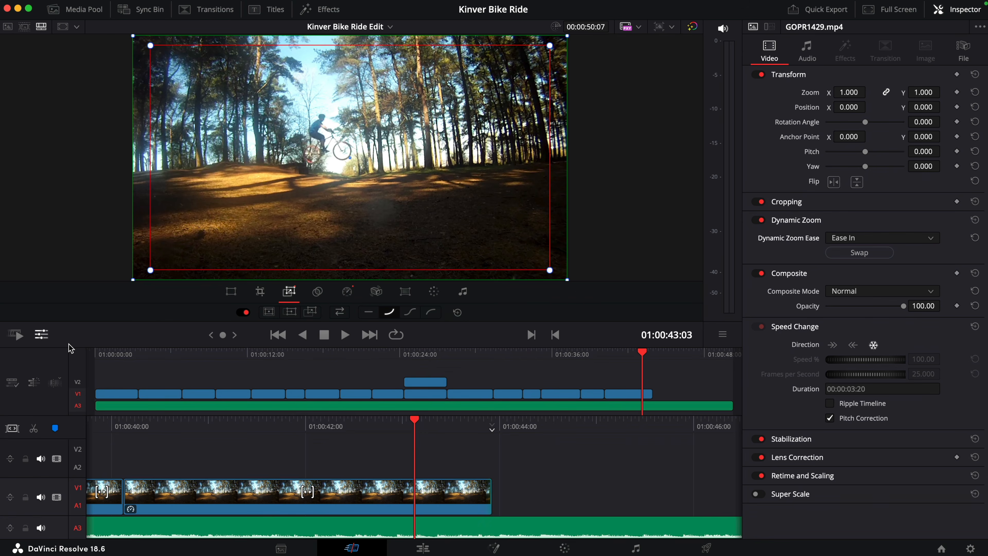
left_click(42, 334)
left_click(588, 354)
key("space")
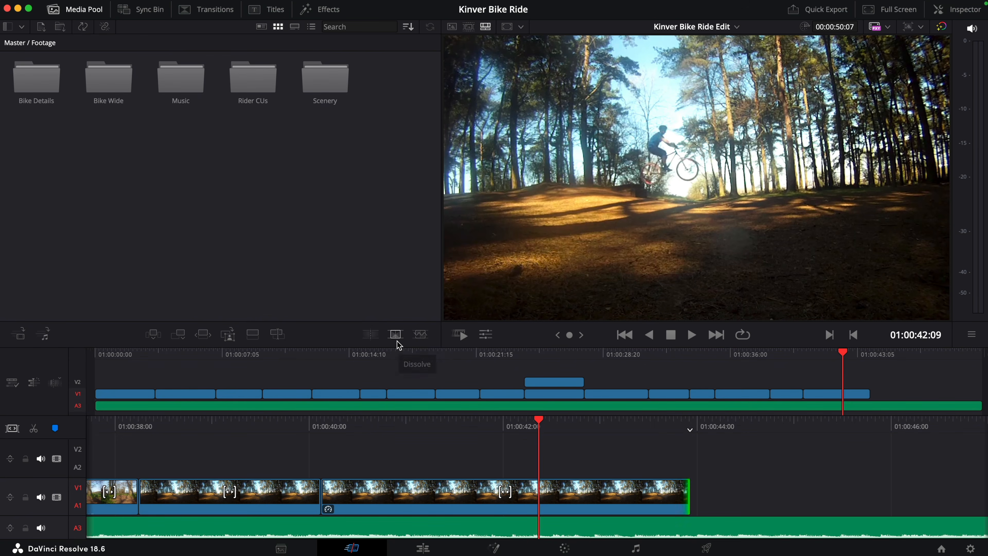
Step: Add a dissolve at the end of the frozen clip to fade to black and play it back
left_click(397, 342)
key("space")
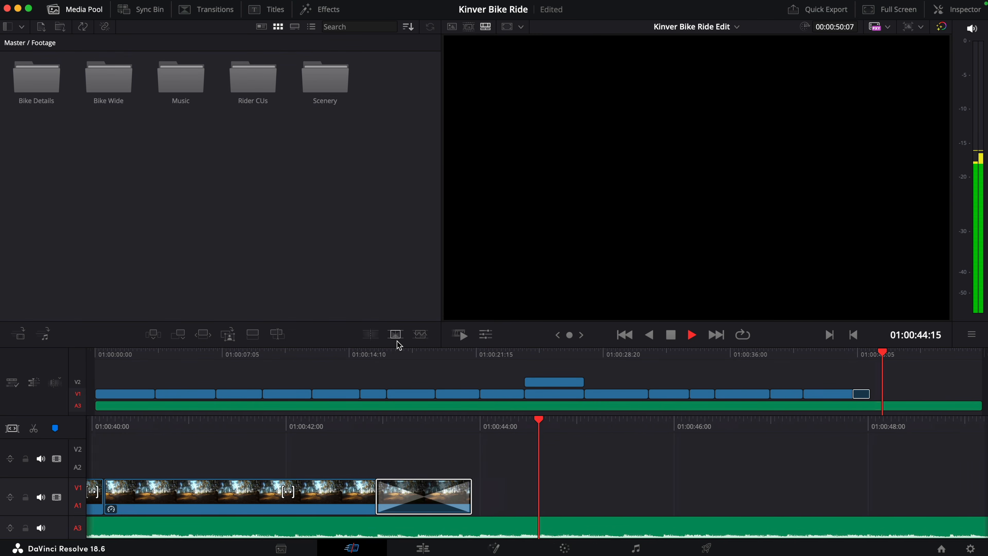
key("space")
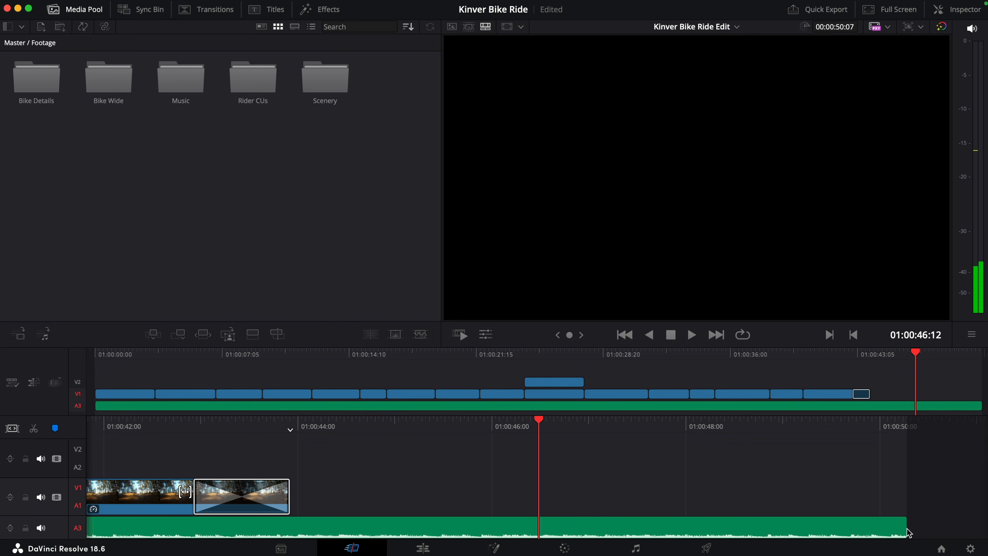
Step: Trim the music's end to just past 01:00:46:12 and add a 55-frame cross fade there
left_click_drag(907, 532, 542, 524)
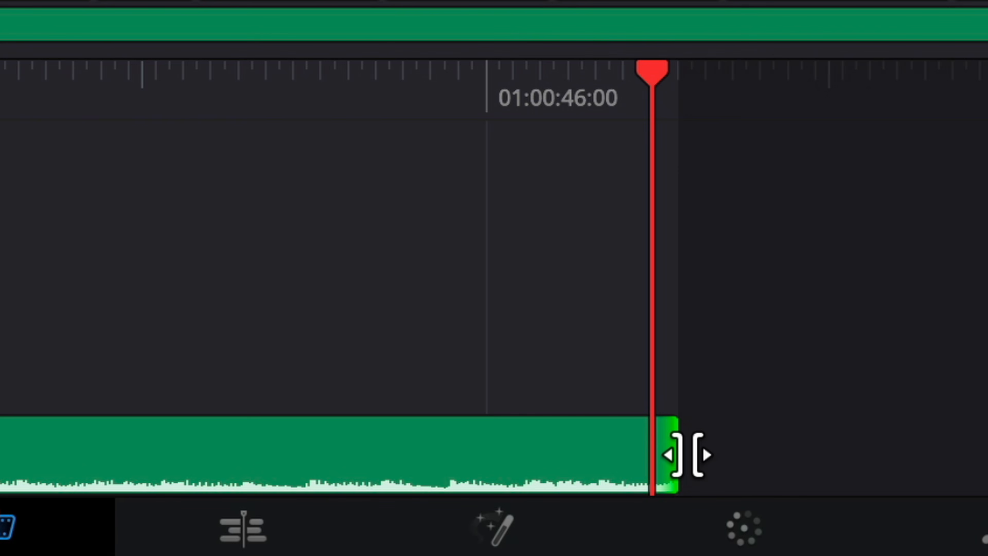
key("super+t")
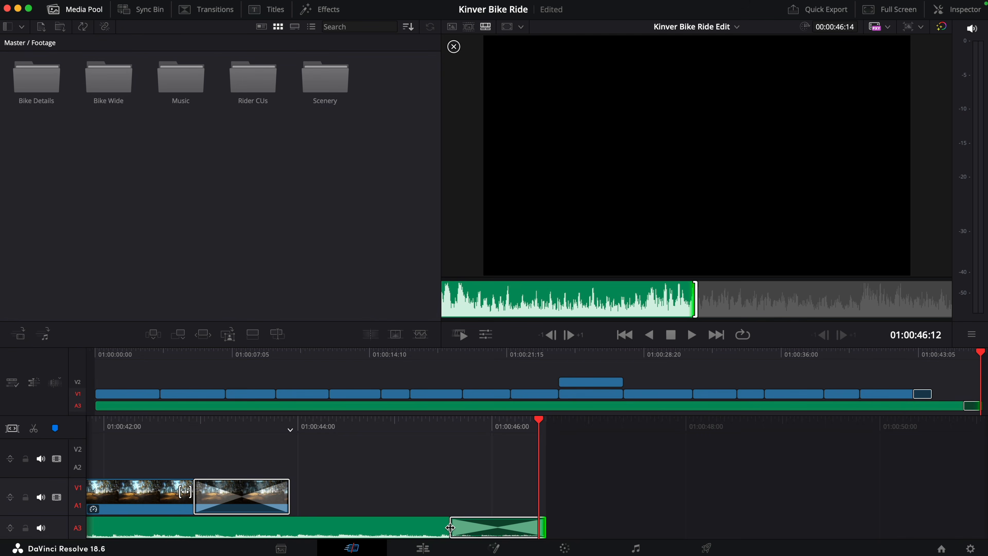
left_click_drag(450, 527, 334, 528)
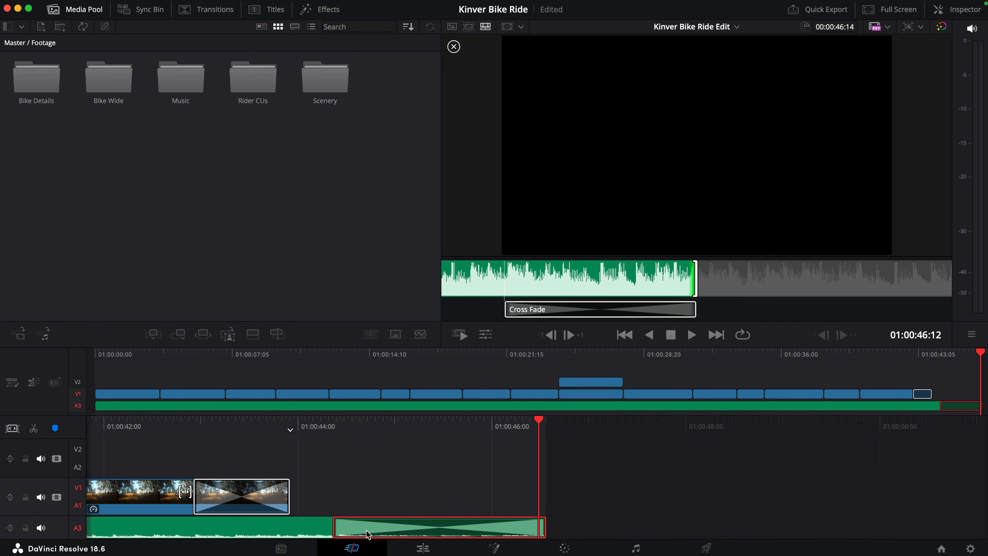
Step: Set the music cross fade's Fade Out to -3 dB and play back the ending
left_click(969, 8)
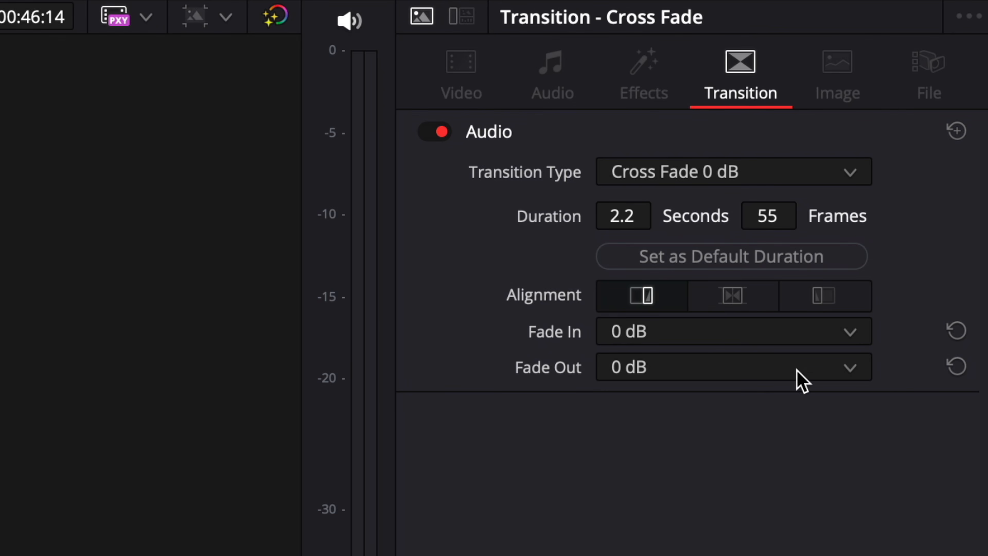
left_click(802, 379)
left_click(776, 469)
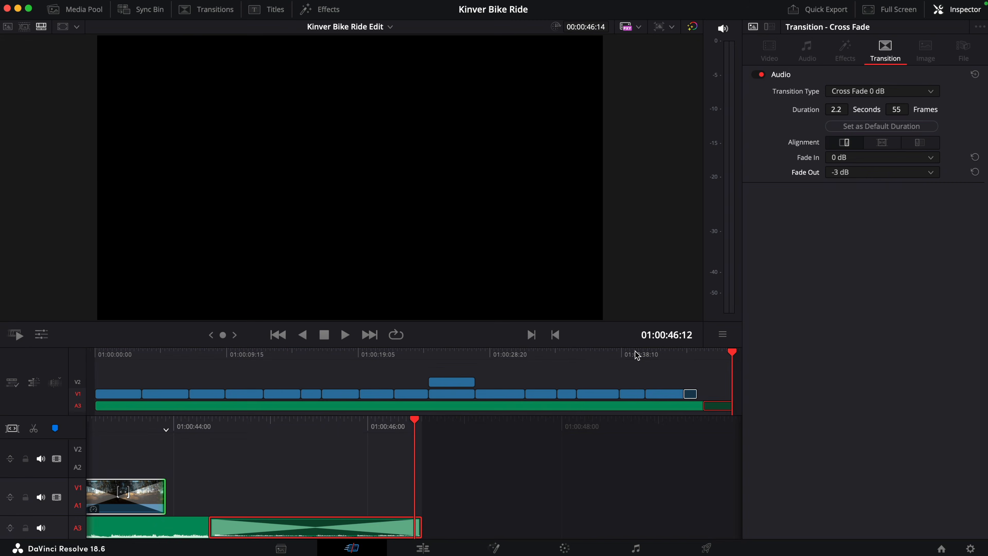
left_click(623, 354)
key("space")
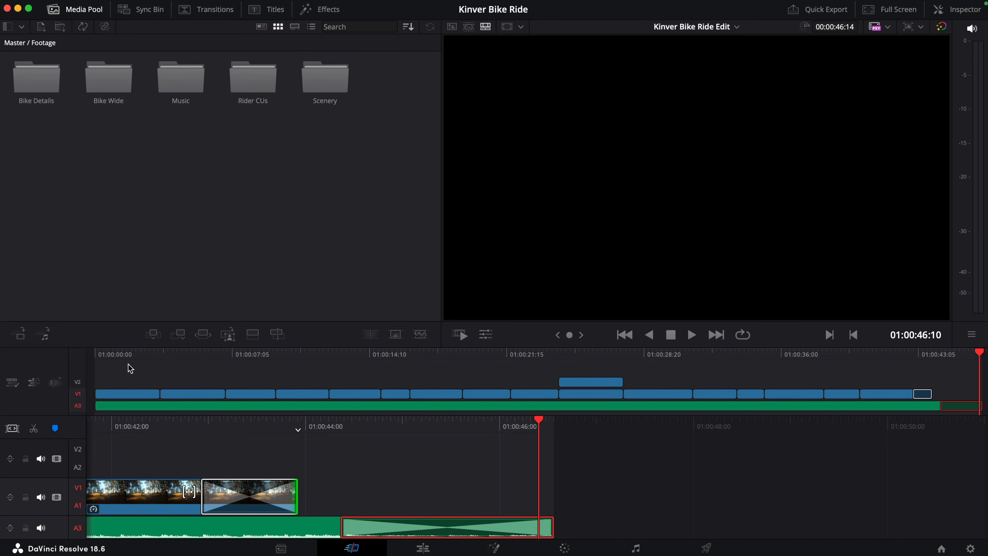
Step: Place a Text+ title on top of the opening clip at the start of the timeline
left_click_drag(102, 355, 95, 357)
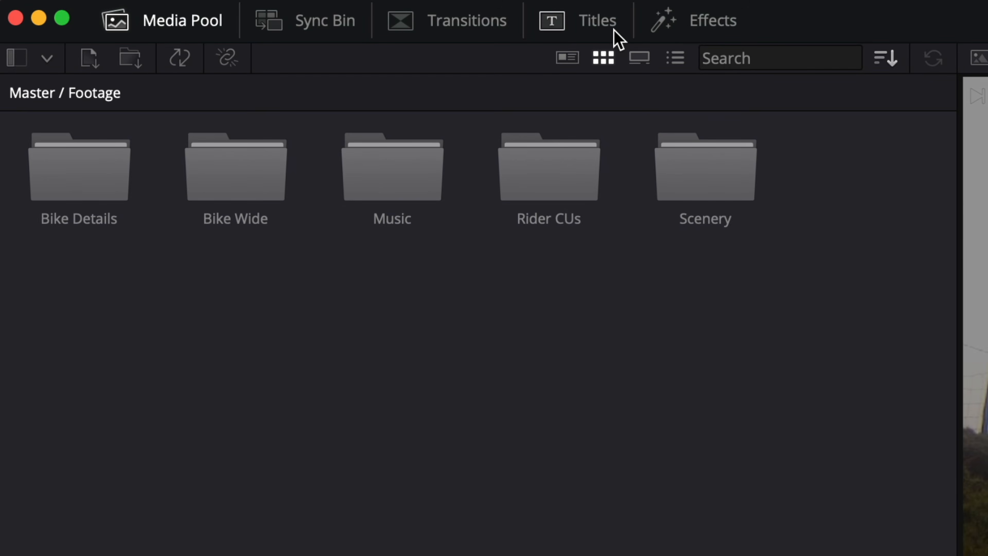
left_click(599, 22)
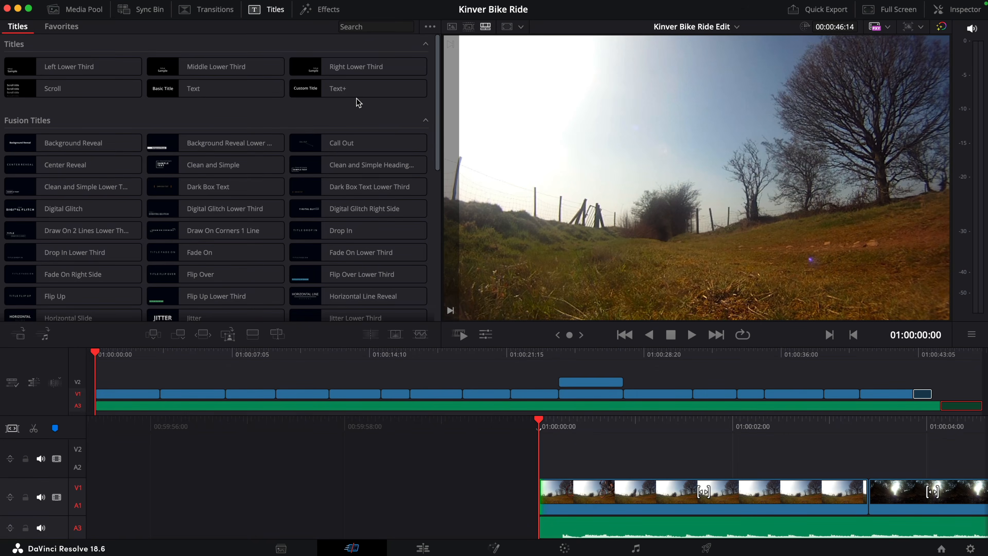
left_click(369, 93)
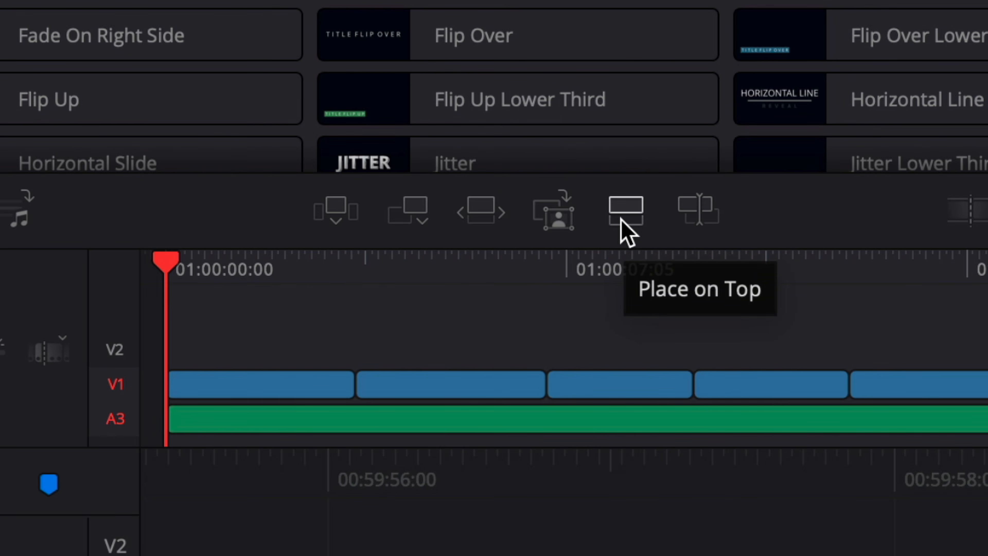
left_click(622, 220)
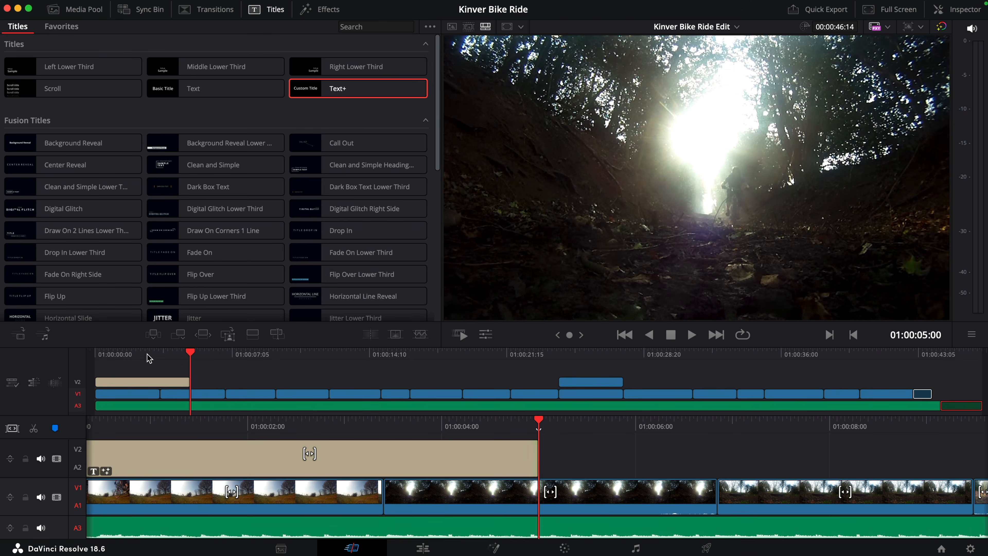
Step: Change the title text to MOUNTAIN BIKE MADNESS on two lines, with larger lettering and tighter line spacing
left_click(135, 356)
left_click(146, 381)
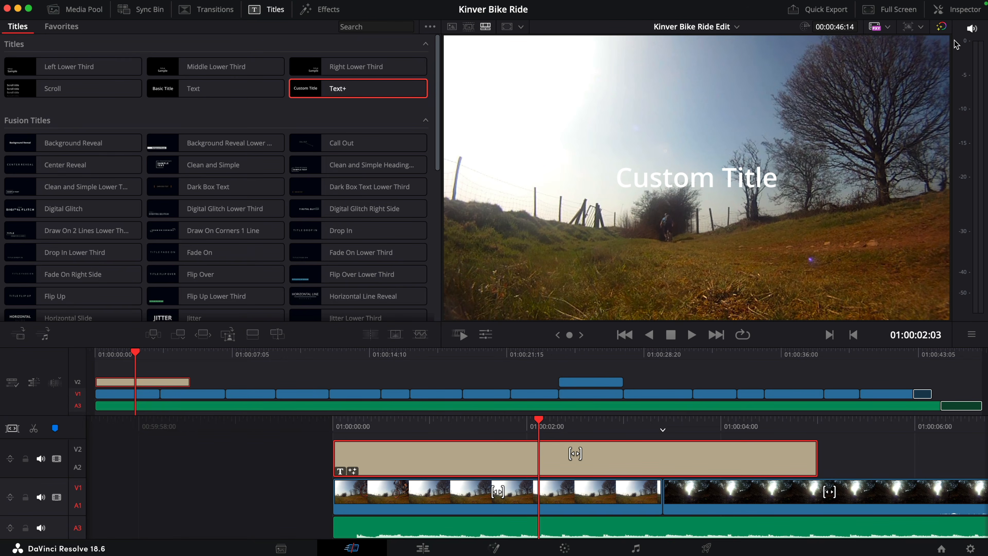
left_click(964, 9)
left_click(797, 153)
left_click_drag(797, 154, 749, 151)
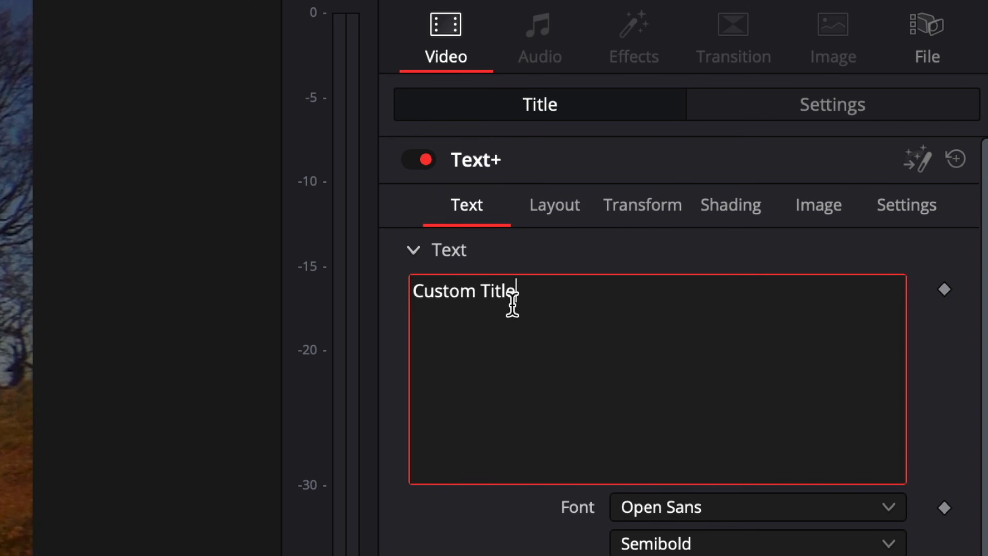
type("MO")
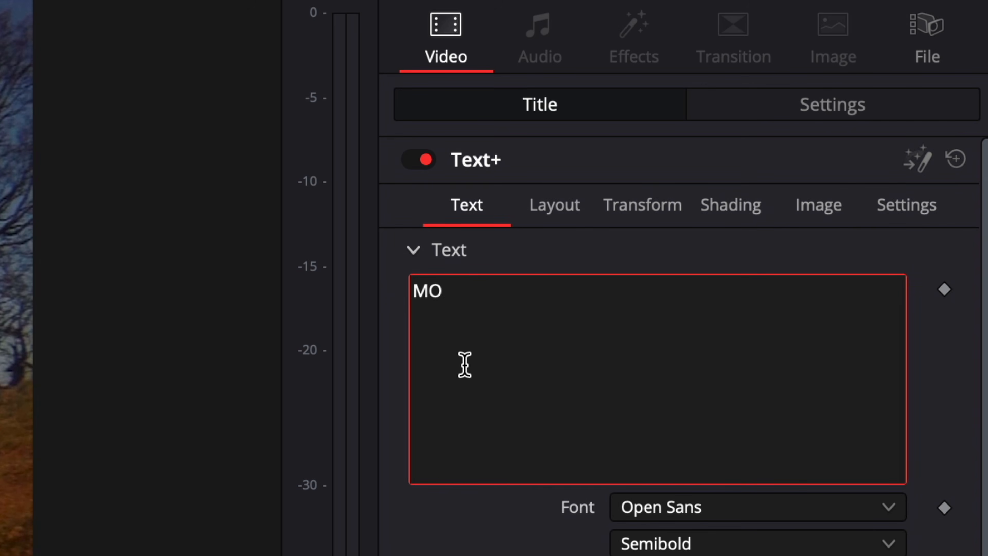
type("UNTAIN")
type(" BIKE ")
type("MADNESS")
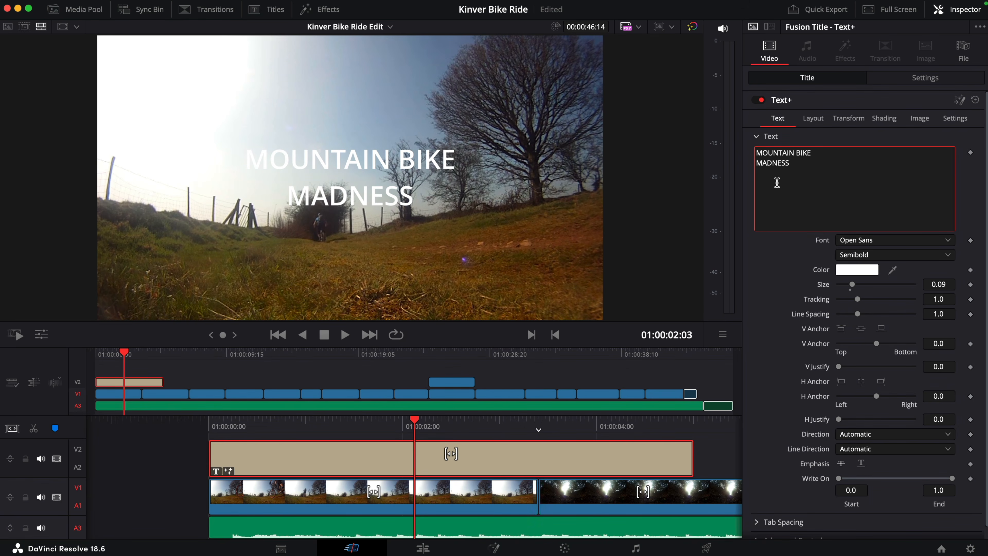
left_click_drag(860, 287, 850, 315)
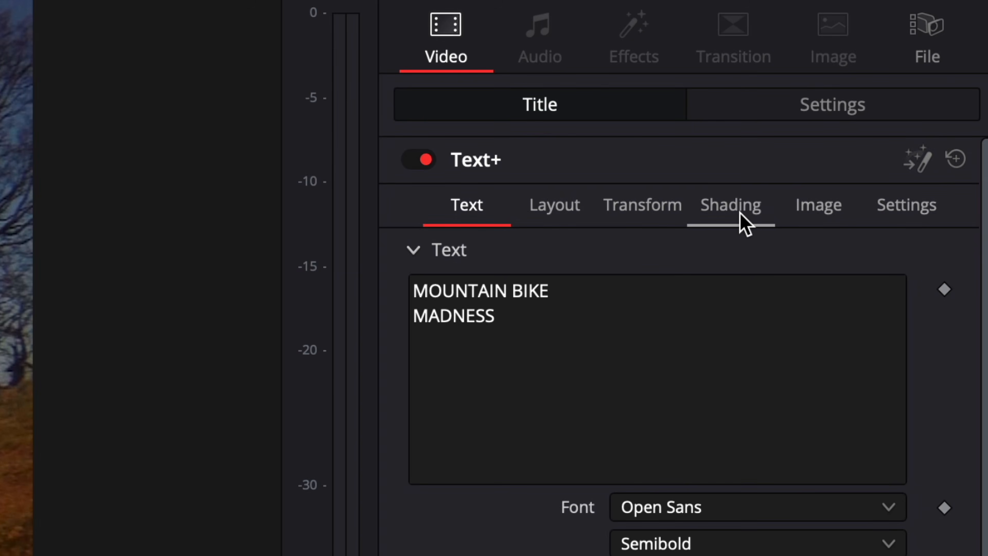
Step: Colour the title's fill amber by setting blue to 0.0 and reducing green
left_click(731, 206)
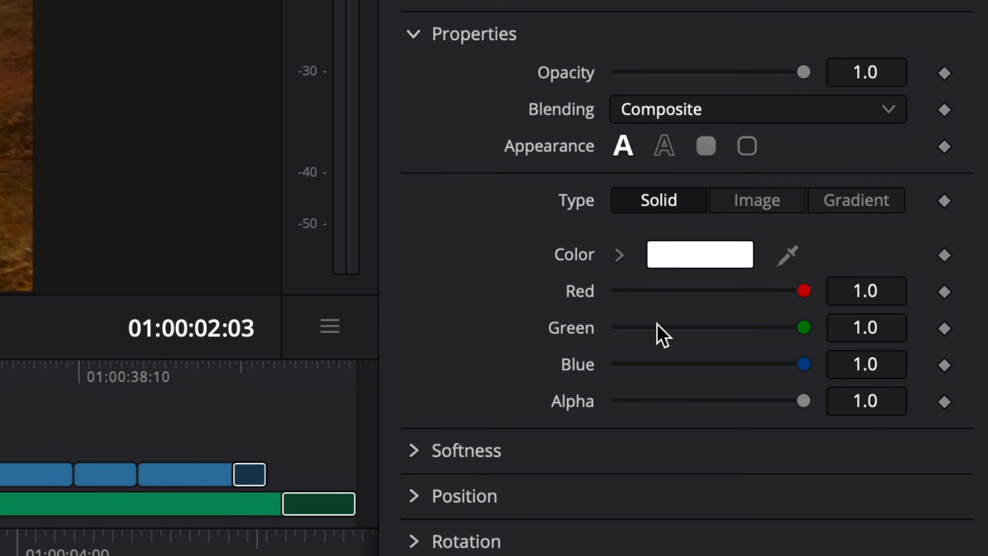
left_click_drag(797, 364, 607, 364)
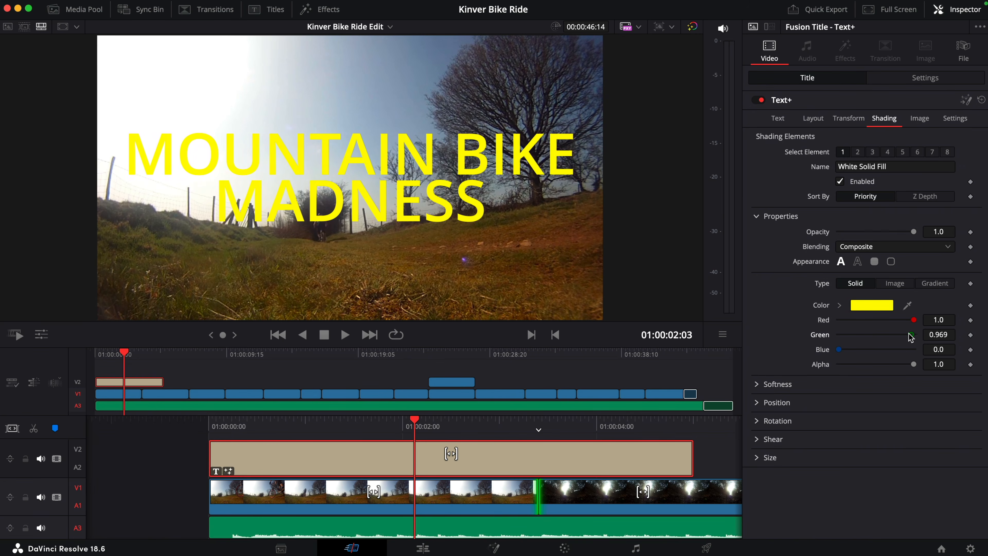
left_click_drag(911, 337, 901, 338)
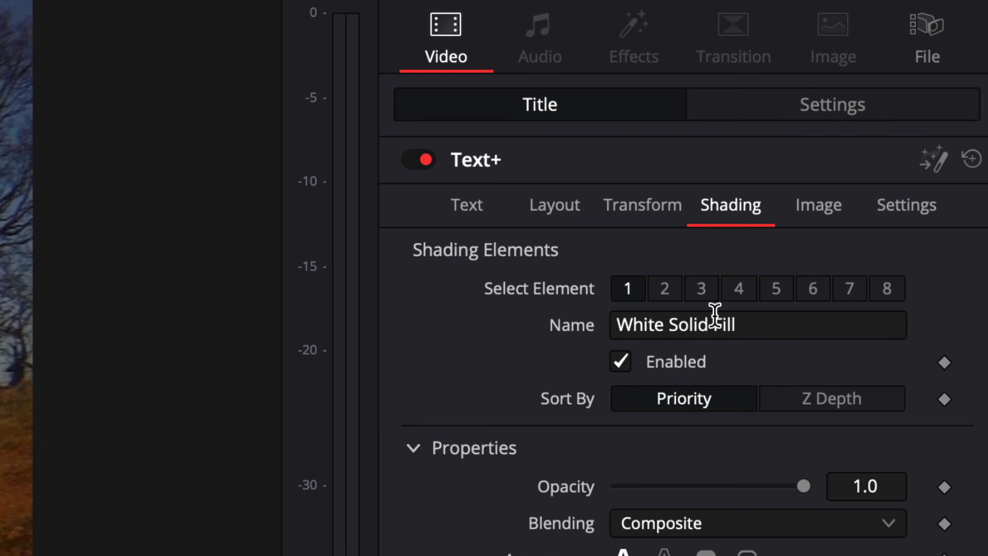
Step: Enable the title's Black Shadow with softness X 1.42, Y 1.57 and offset X 0.024, Y -0.018
left_click(709, 297)
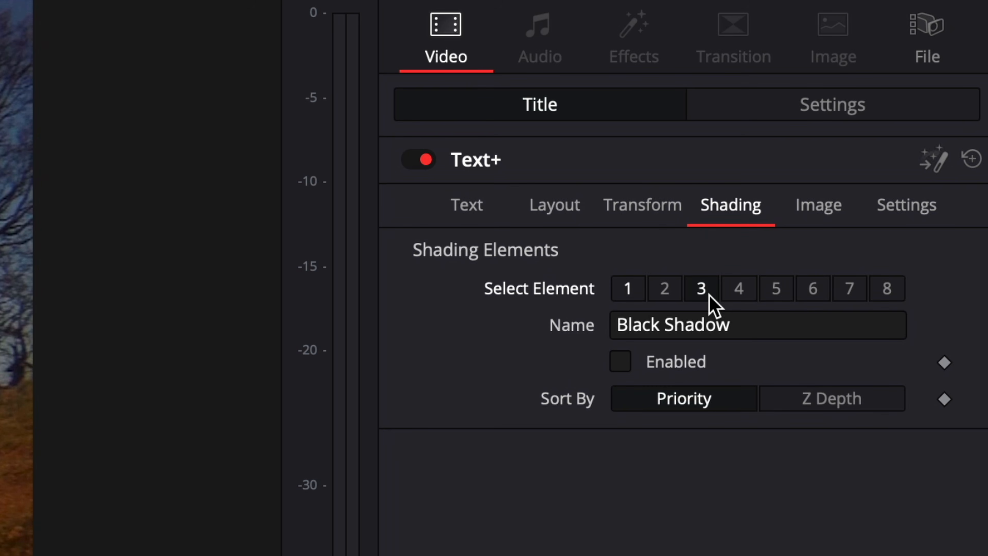
left_click(621, 362)
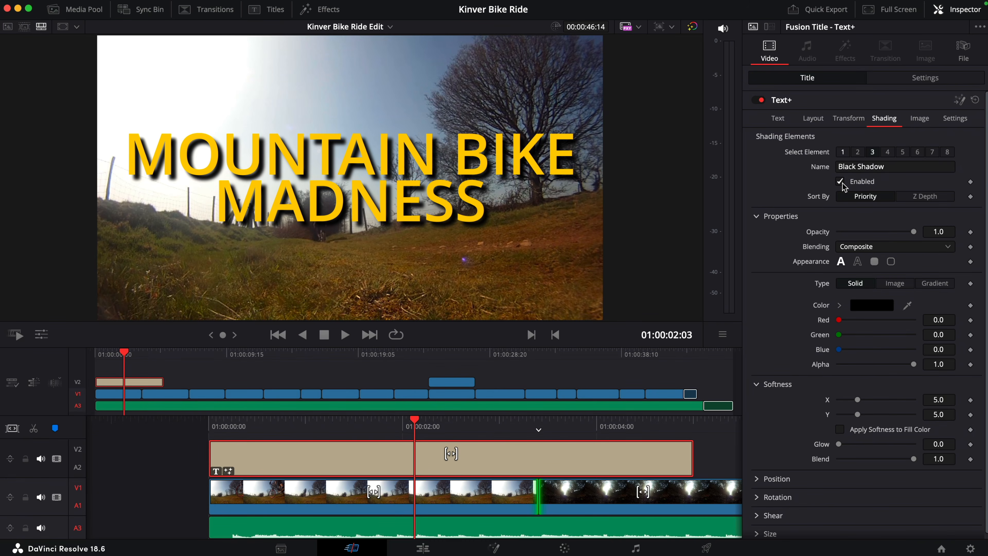
left_click(758, 479)
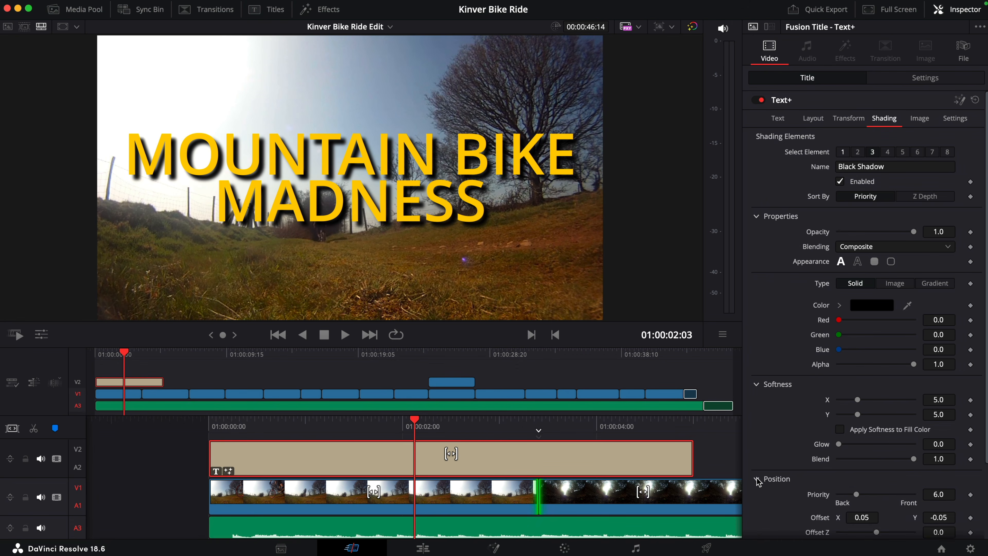
scroll(758, 481, "down", 3)
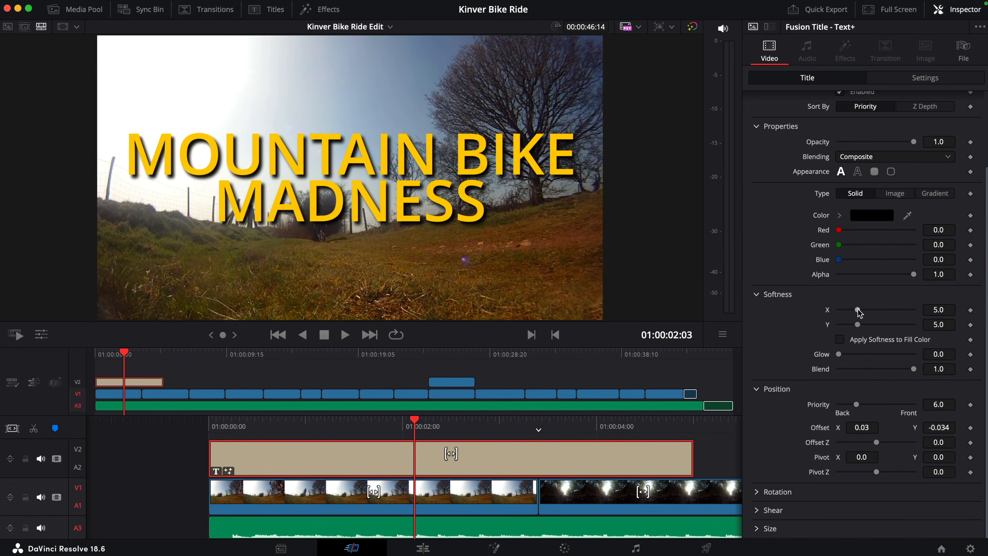
left_click_drag(858, 310, 844, 310)
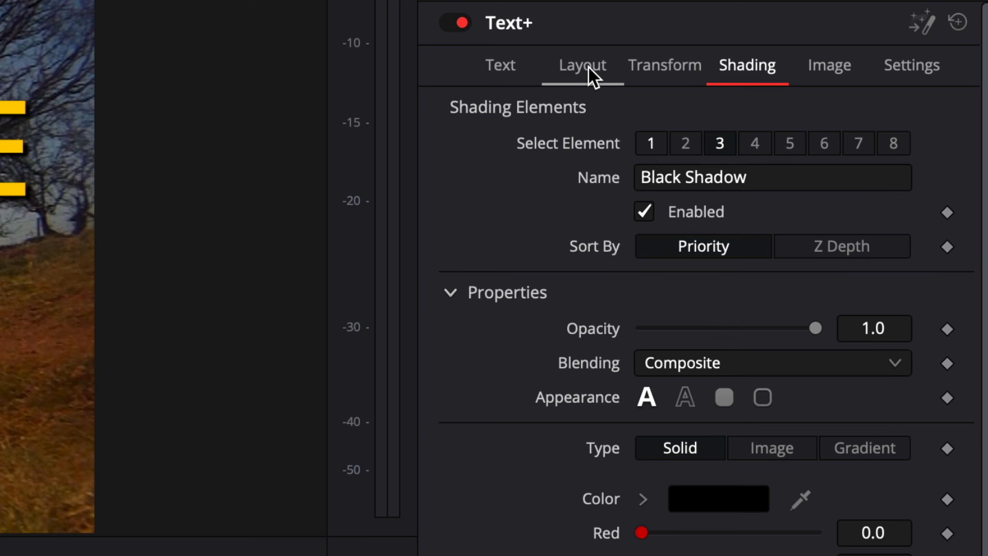
Step: Tilt the title by adjusting the Z rotation of its layout
left_click(589, 69)
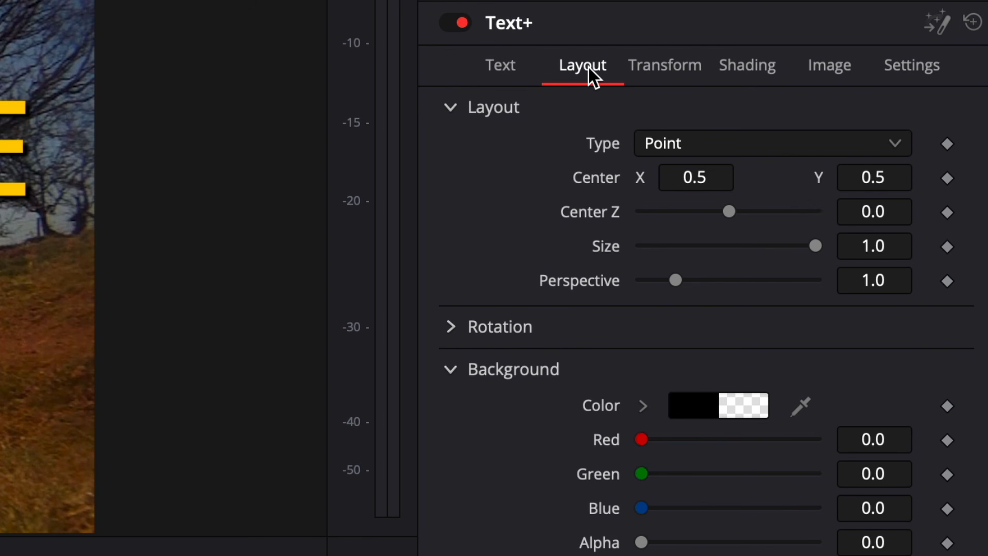
left_click(451, 327)
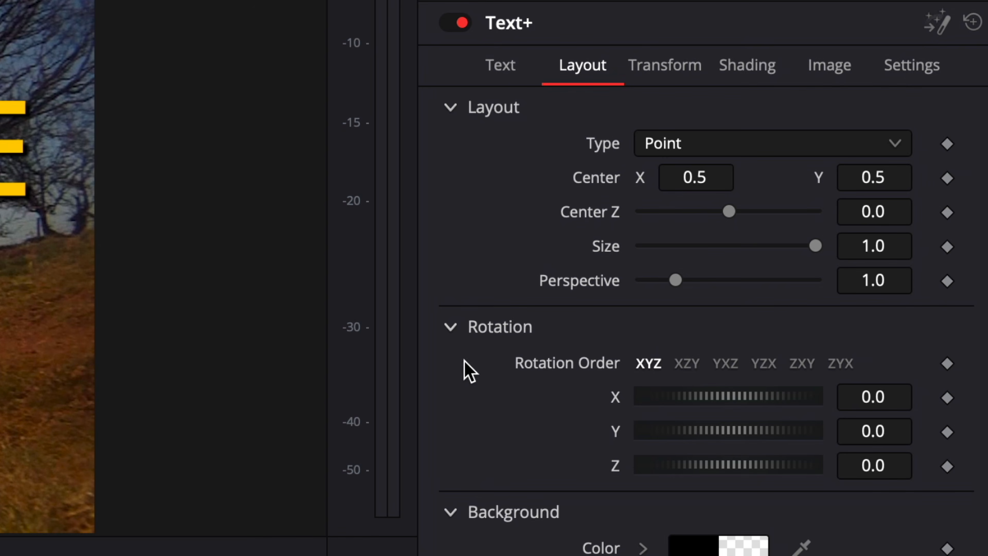
left_click_drag(868, 467, 922, 467)
left_click_drag(877, 291, 891, 290)
left_click_drag(891, 290, 893, 291)
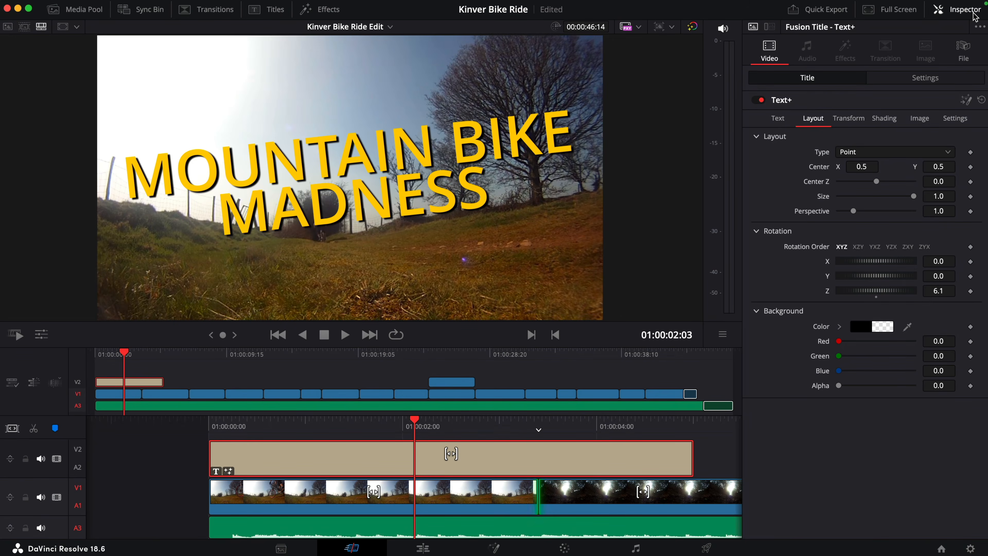
Step: Add a Push transition to both the start and the end of the opening title
left_click(974, 15)
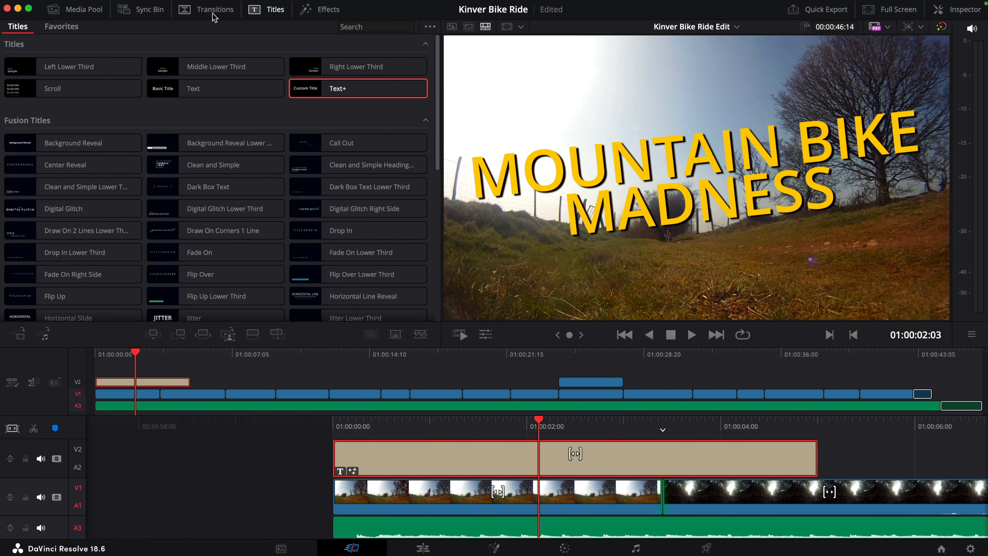
left_click(213, 11)
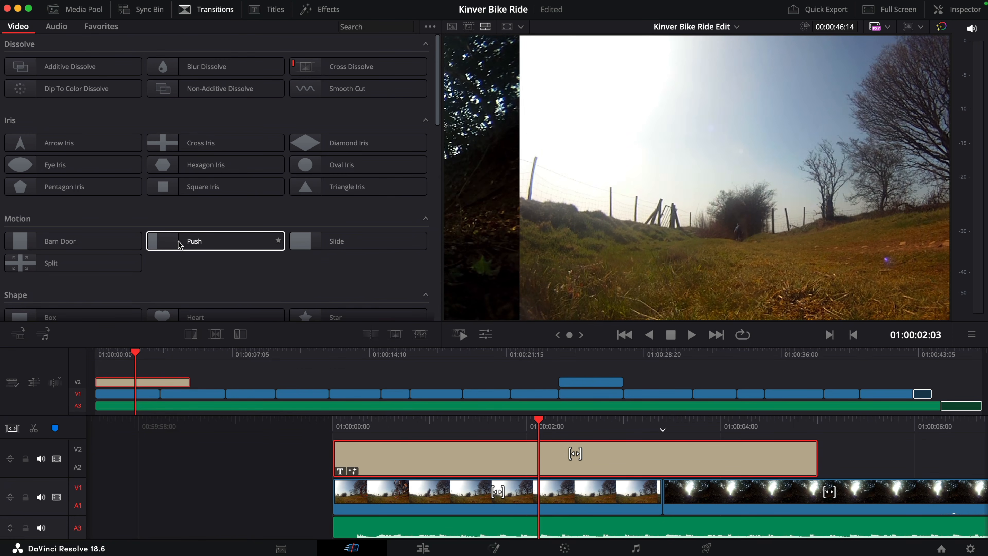
left_click_drag(194, 245, 344, 457)
left_click_drag(232, 245, 800, 467)
Step: Set both Push transitions on the opening title to the Push Up preset and play the title from the start
left_click(399, 457)
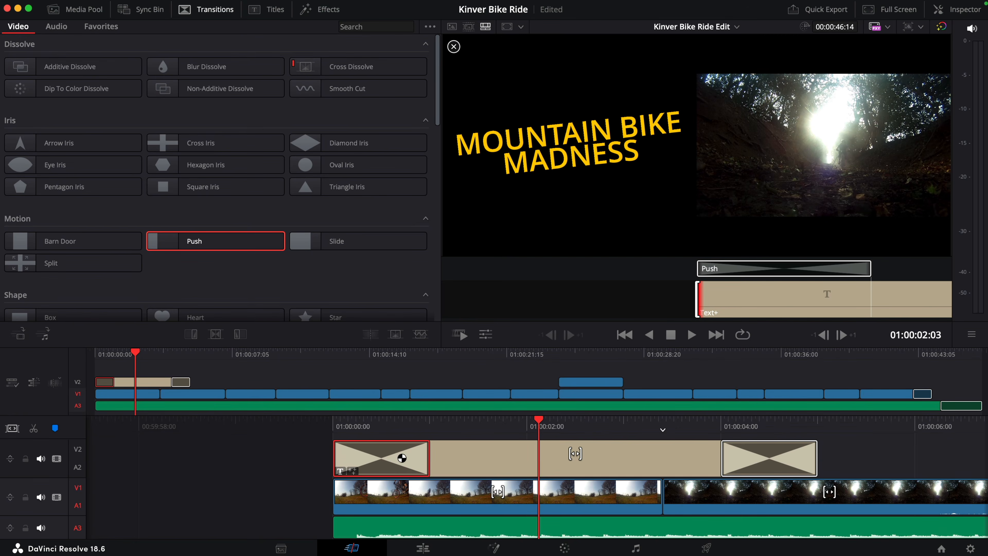
left_click(961, 11)
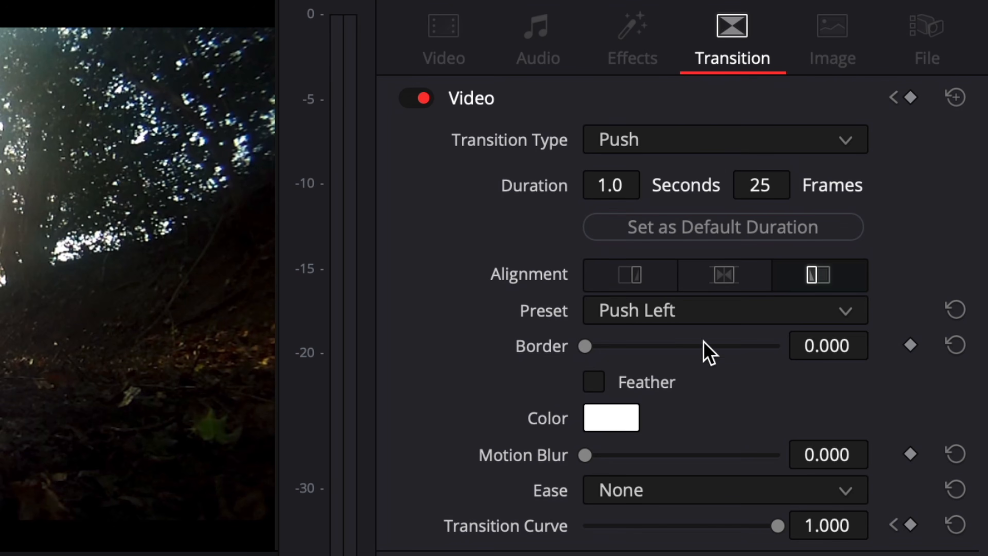
left_click(691, 317)
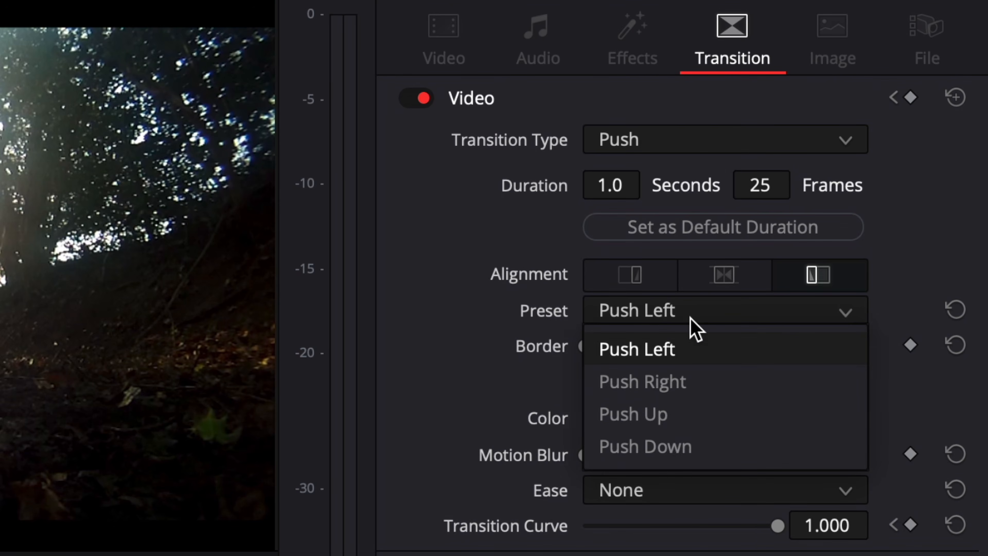
left_click(696, 409)
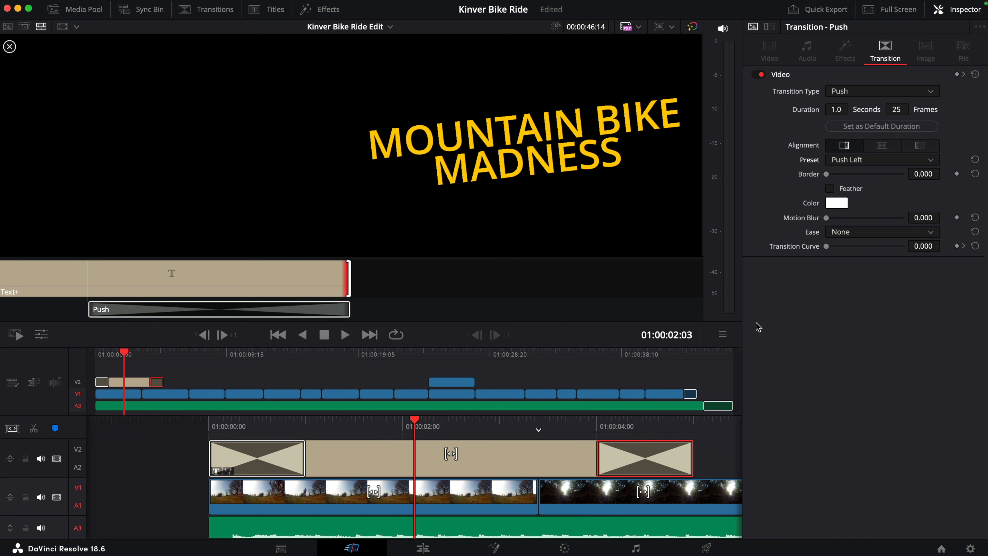
left_click(872, 161)
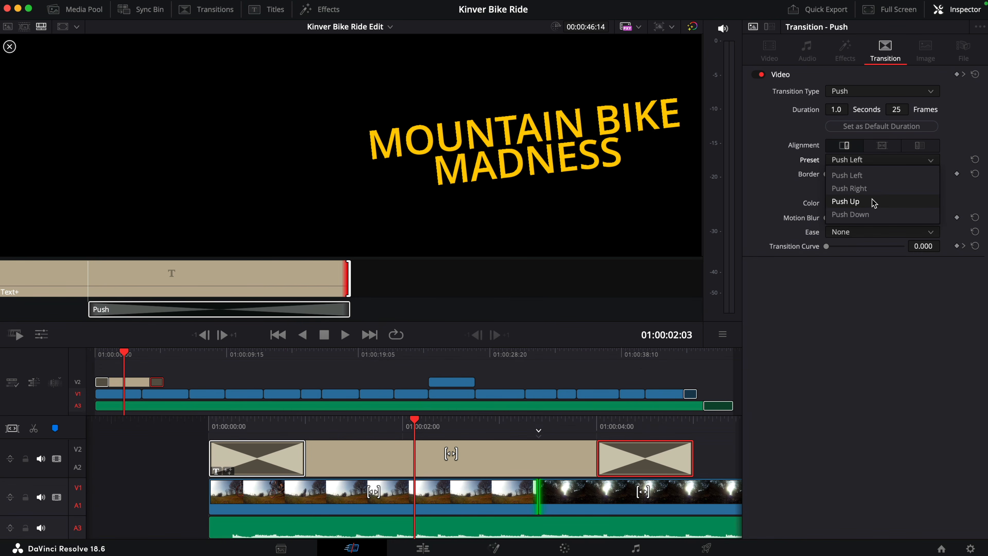
left_click(873, 202)
key("Home")
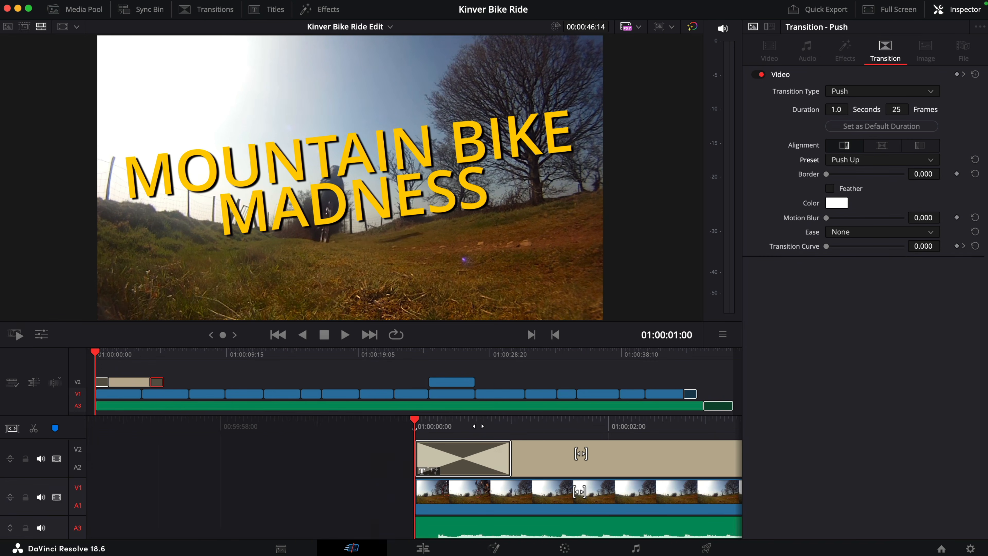
key("space")
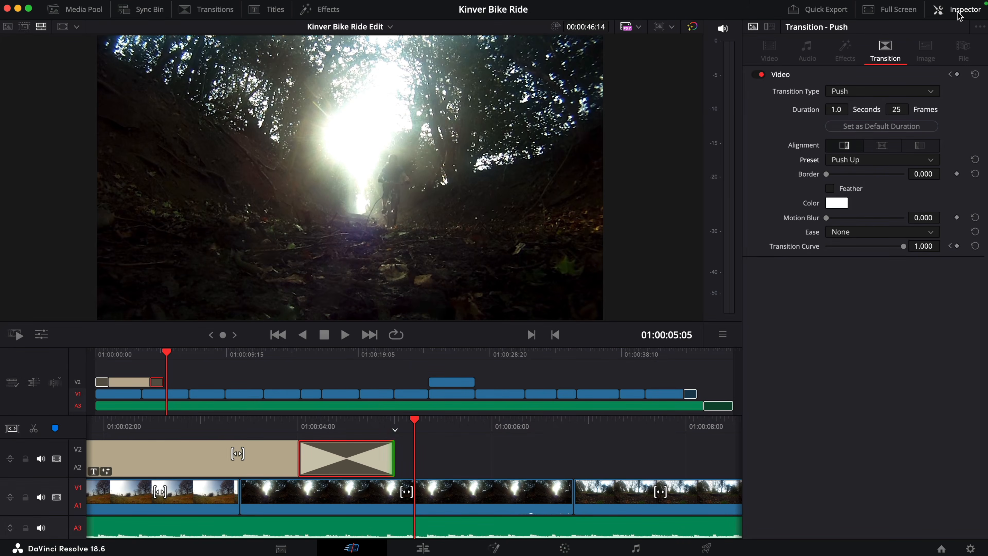
Step: Apply the Camera Shake effect from Resolve FX Transform to the opening title and play it from the start
left_click(959, 12)
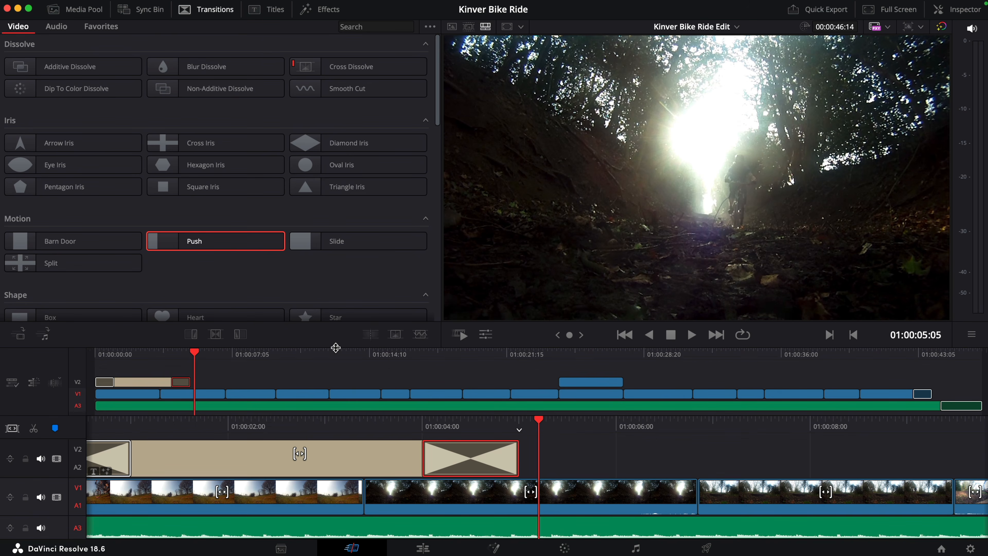
left_click(326, 18)
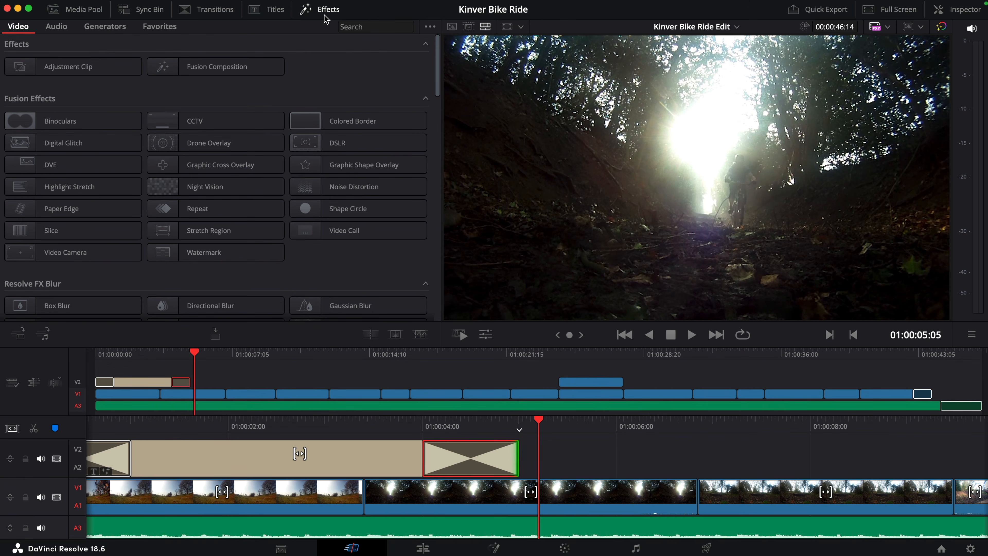
left_click_drag(436, 60, 445, 285)
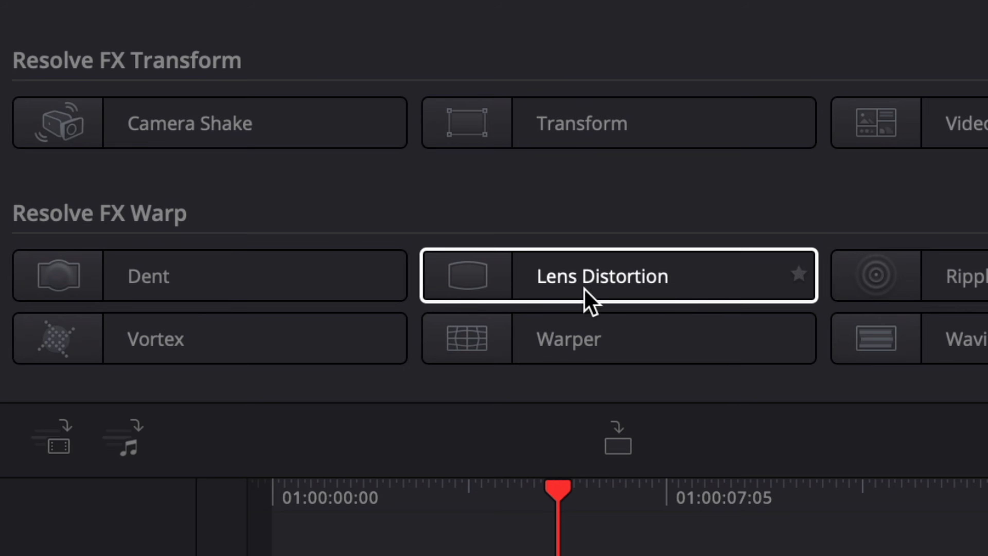
left_click_drag(212, 128, 663, 555)
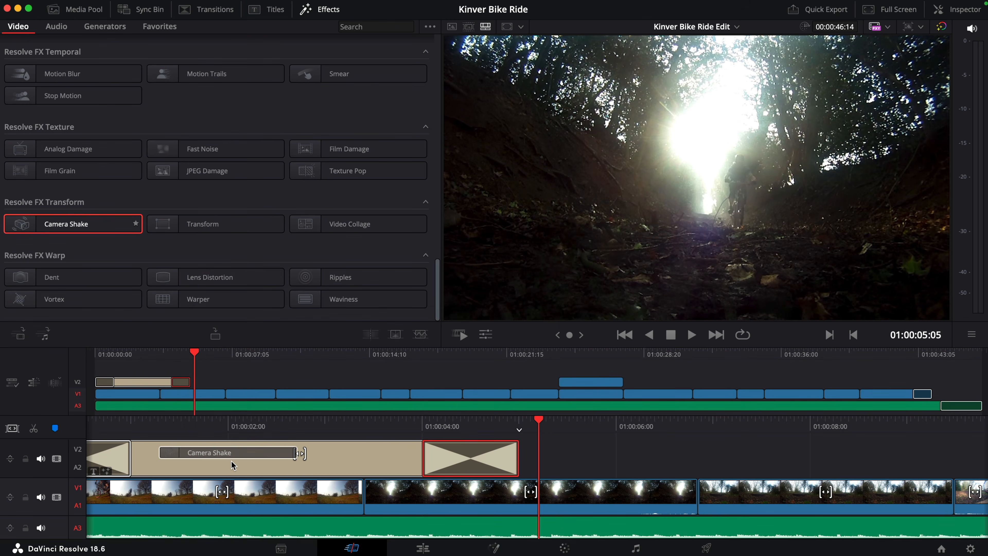
left_click_drag(232, 461, 232, 461)
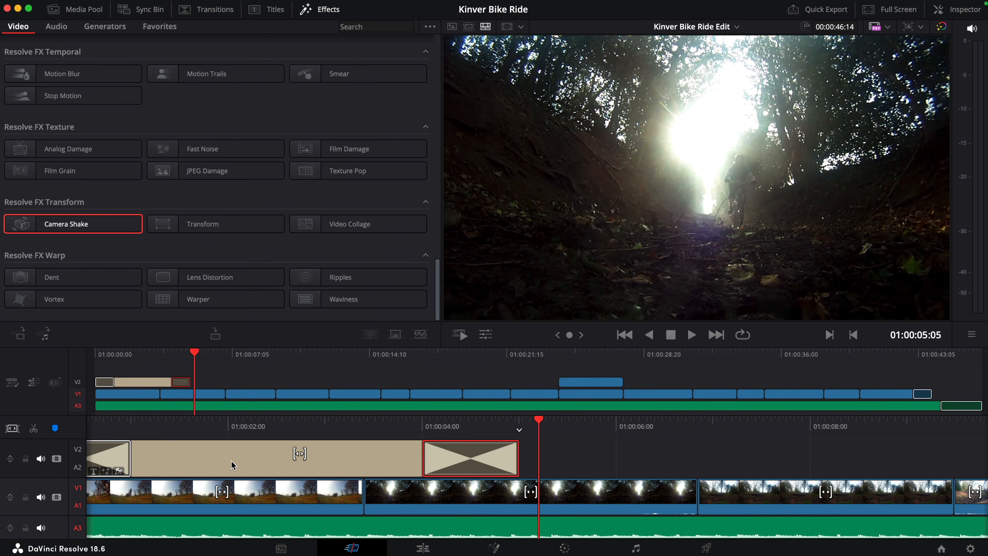
left_click(96, 353)
key("space")
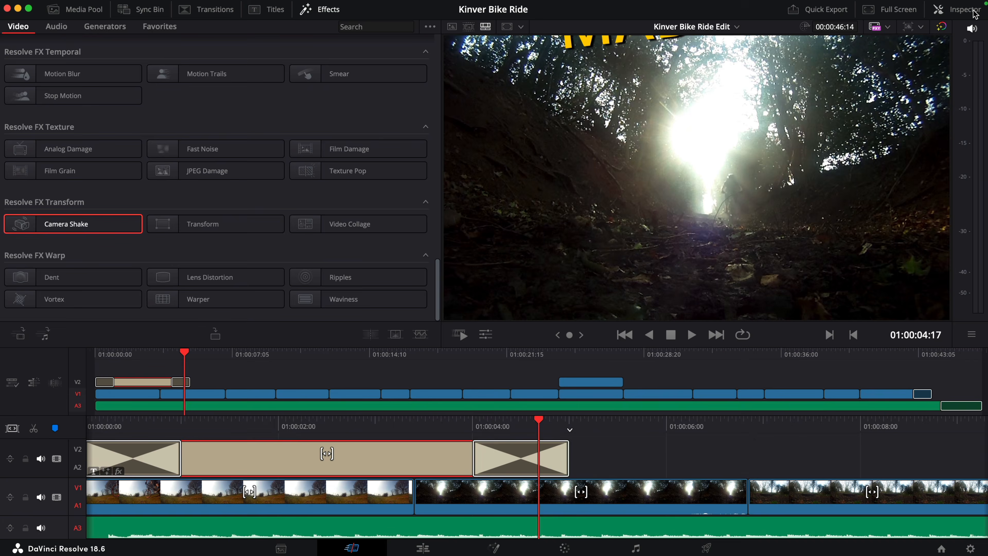
Step: Reduce the title's Camera Shake to motion scale 0.248 and speed scale 0.264, and replay the opening
left_click(975, 12)
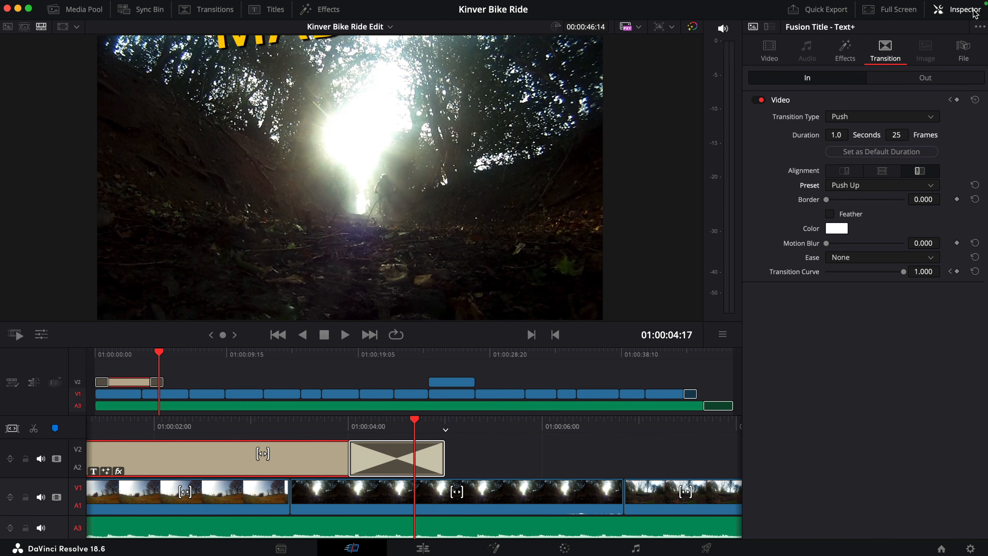
left_click(834, 59)
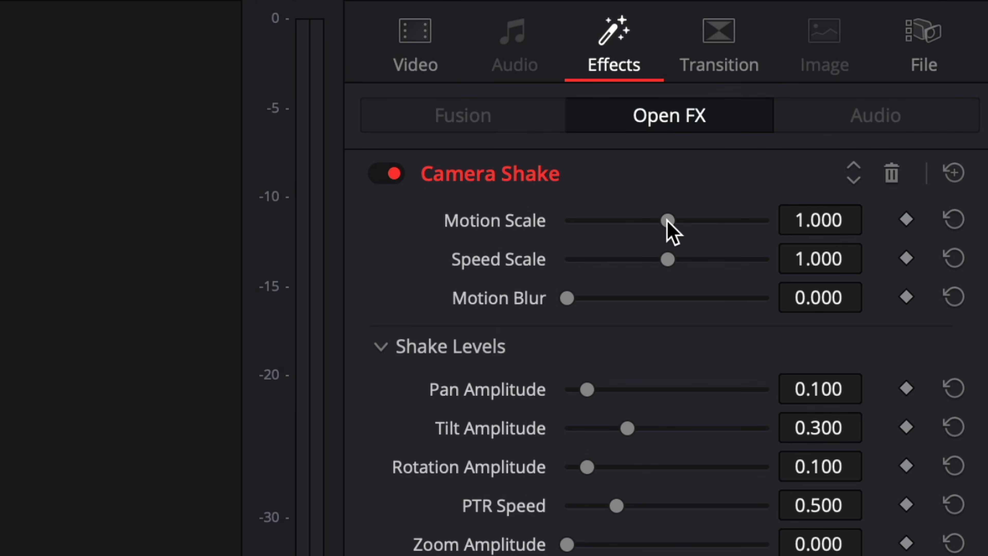
left_click_drag(668, 221, 608, 221)
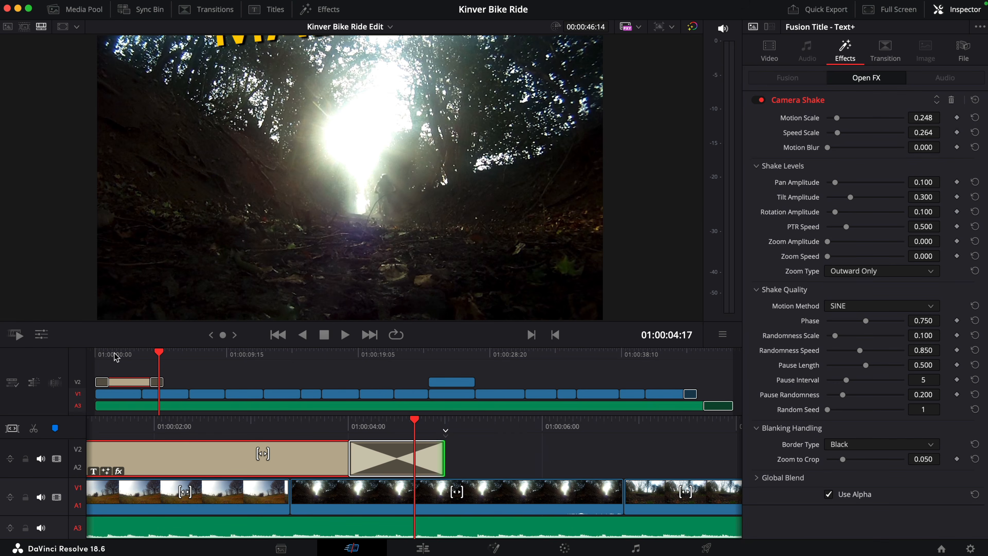
left_click(100, 353)
key("space")
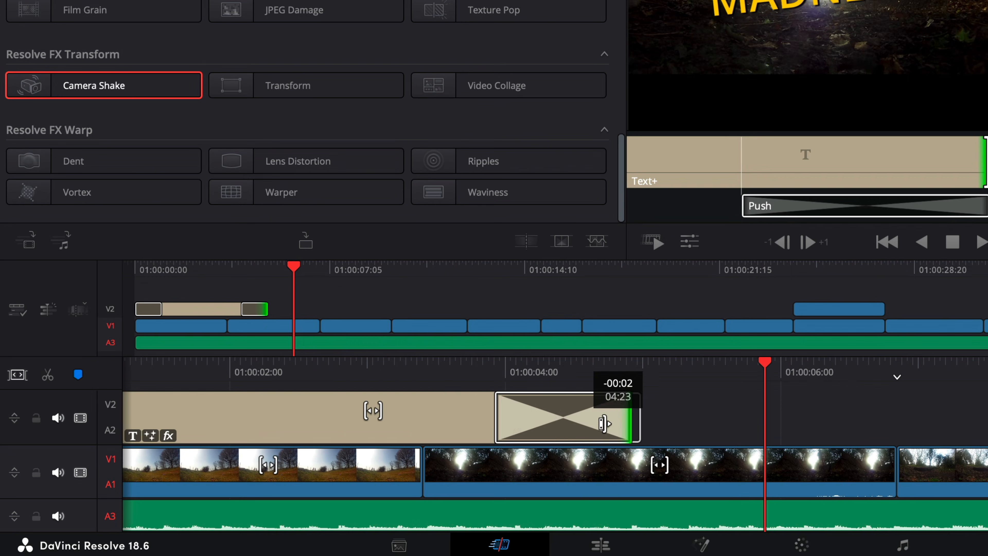
Step: Shorten the opening title to about 3.2 seconds and place a longer copy over the edit's ending, running to 01:00:46:21
left_click_drag(604, 424, 394, 438)
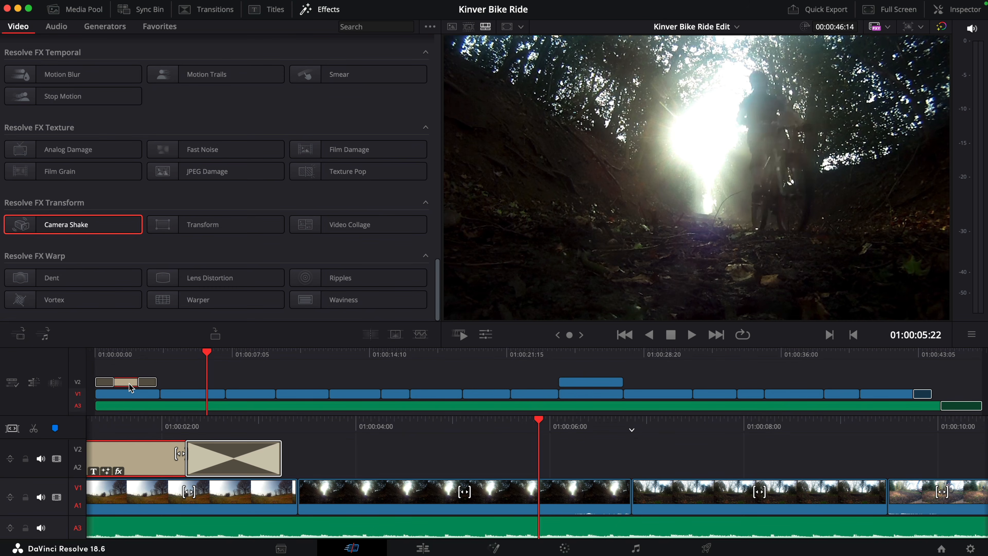
mouse_move(884, 358)
left_mouse_down()
mouse_move(915, 356)
mouse_move(878, 357)
left_mouse_up()
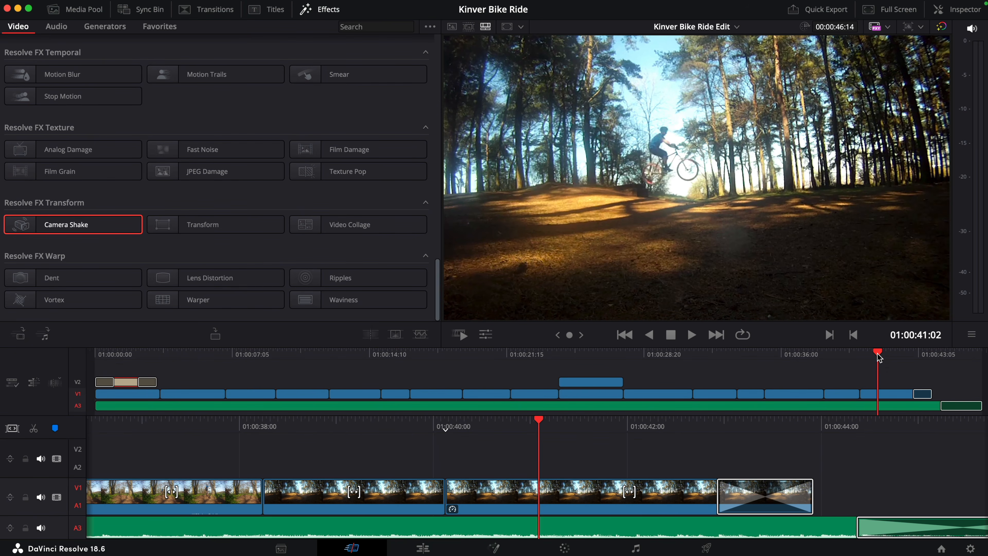
key("space")
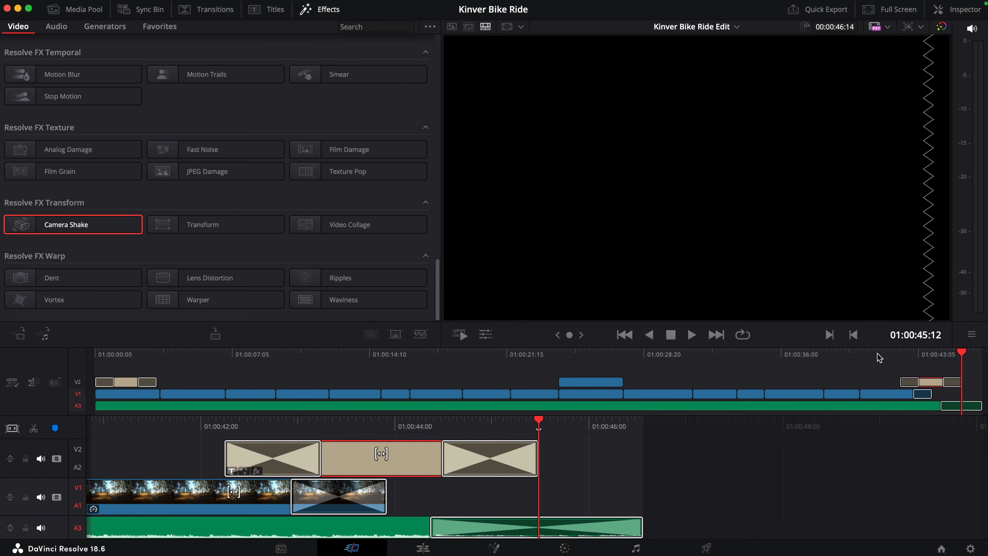
left_click_drag(533, 464, 668, 467)
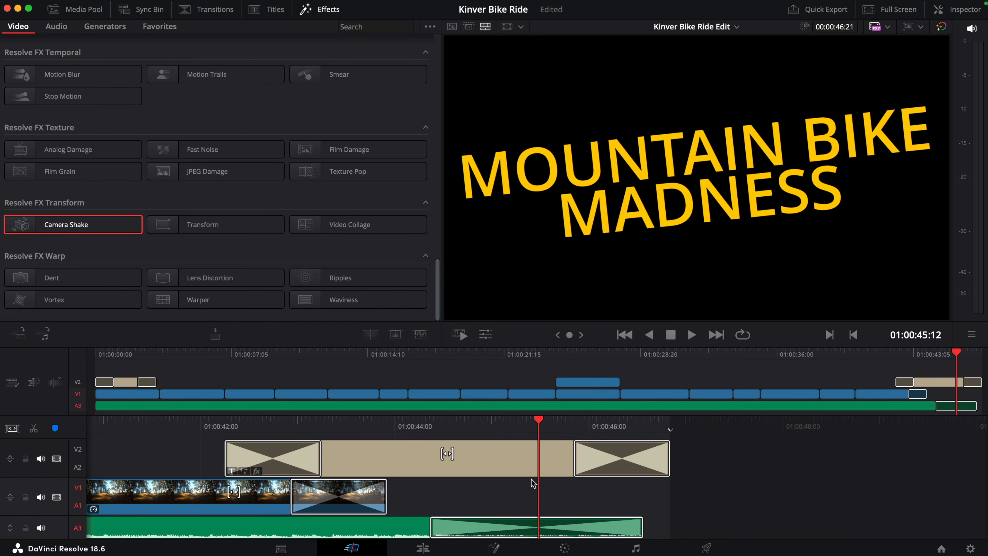
Step: Change the closing title's text to "To Be Continued..." and set its size to 0.1457
left_click(971, 11)
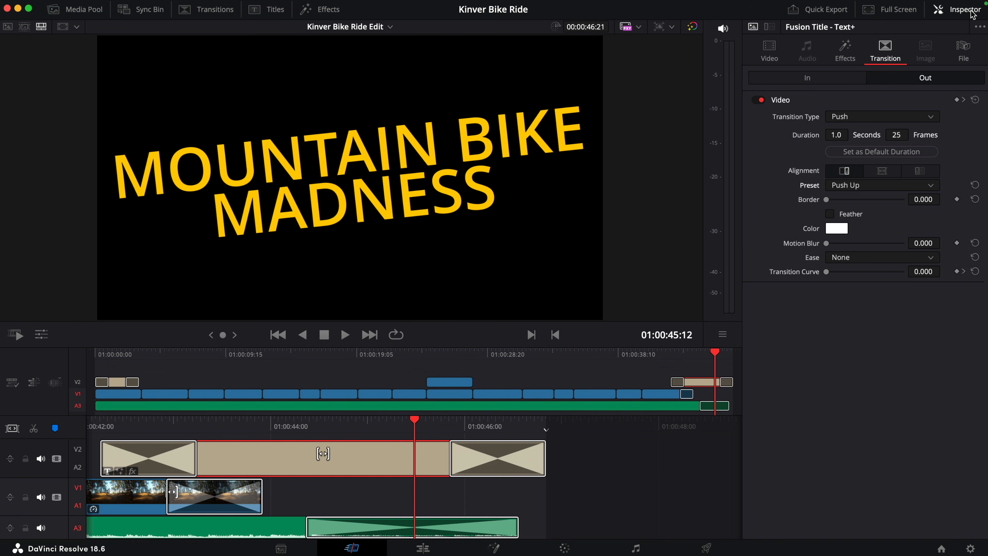
left_click(770, 50)
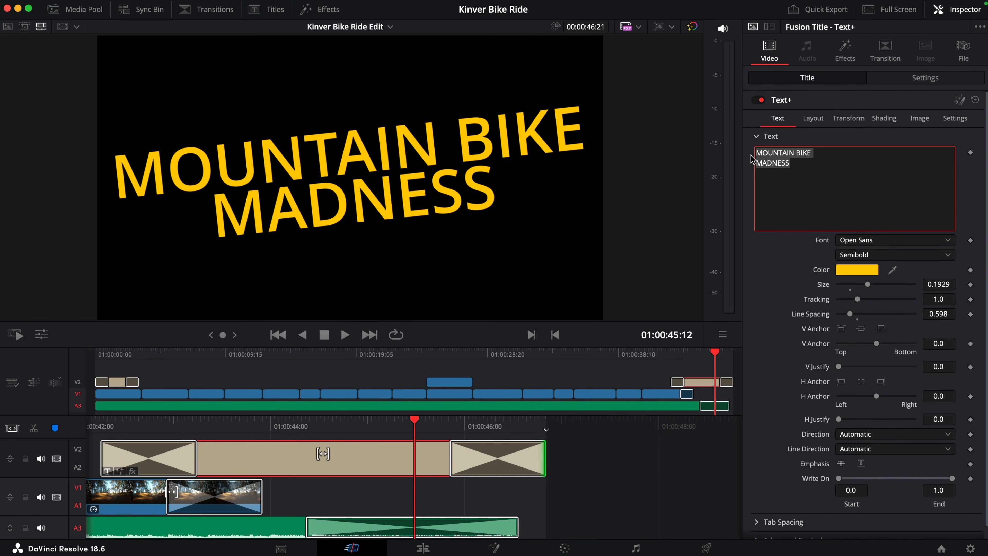
type("To Be Conti")
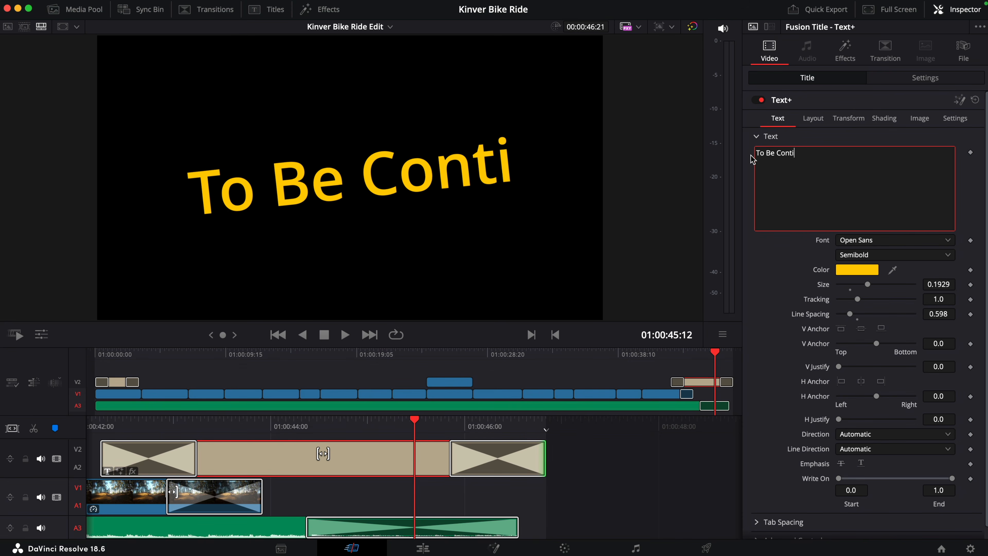
type("nued...")
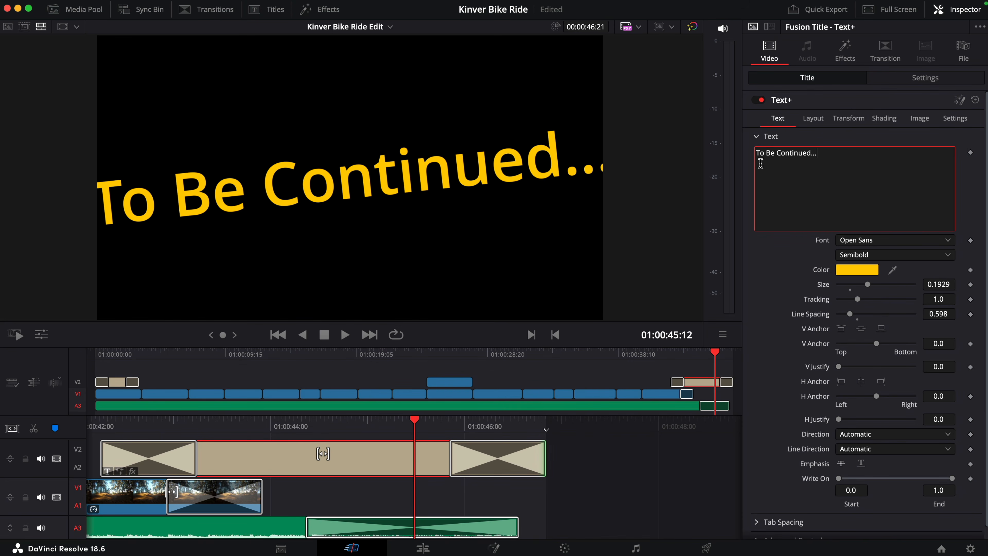
left_click_drag(868, 285, 860, 285)
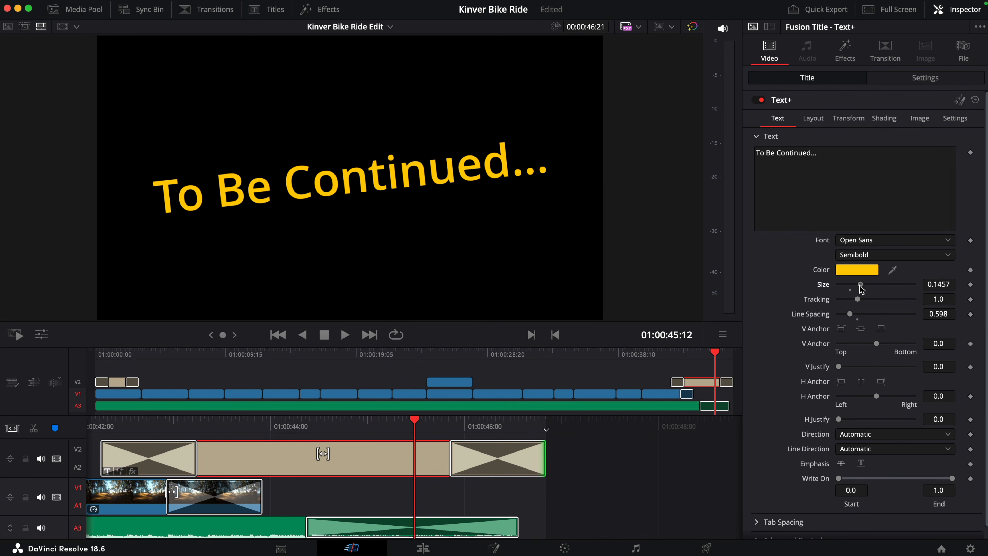
Step: Set the closing title's Z rotation to 2.3 and its centre Y to 0.216, and play back the ending
left_click(814, 118)
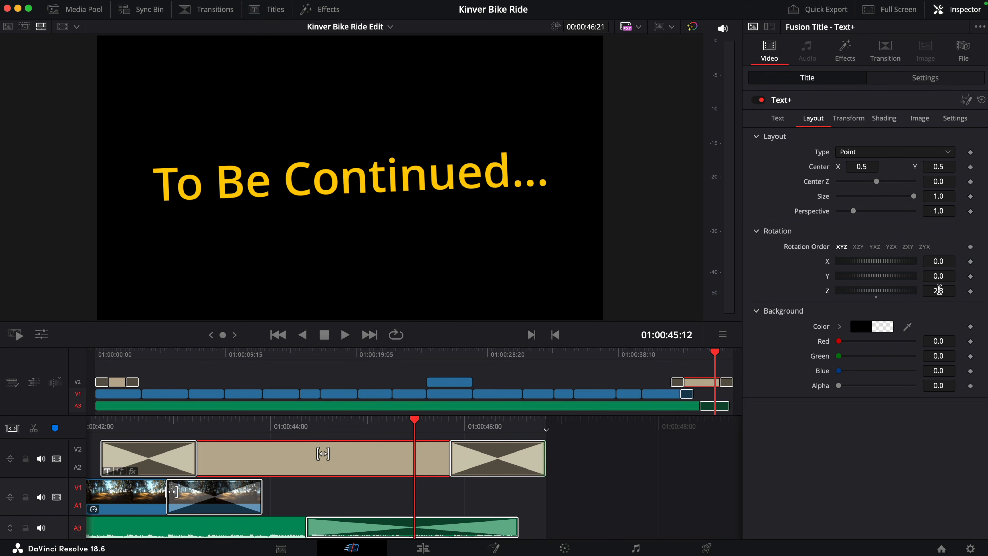
left_click_drag(941, 166, 831, 167)
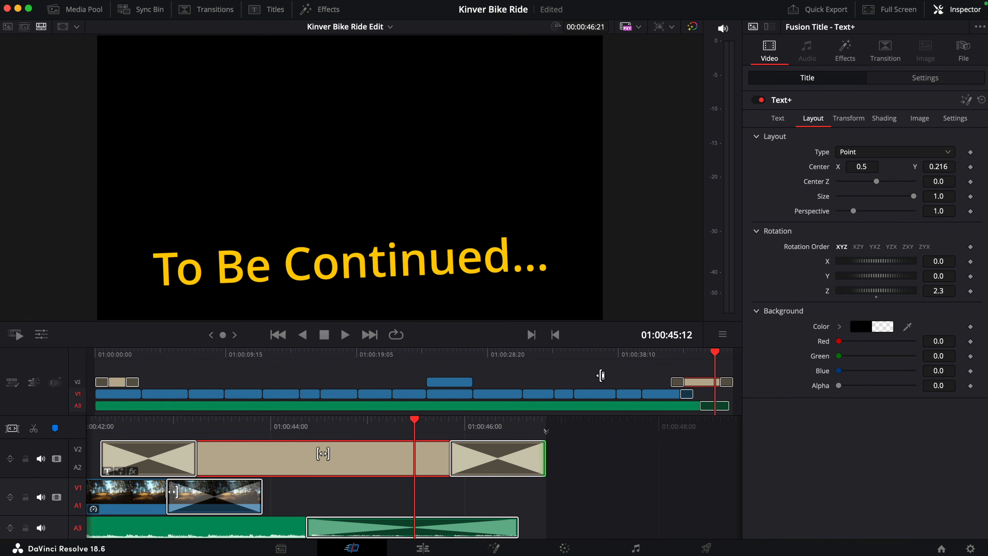
left_click(667, 354)
key("space")
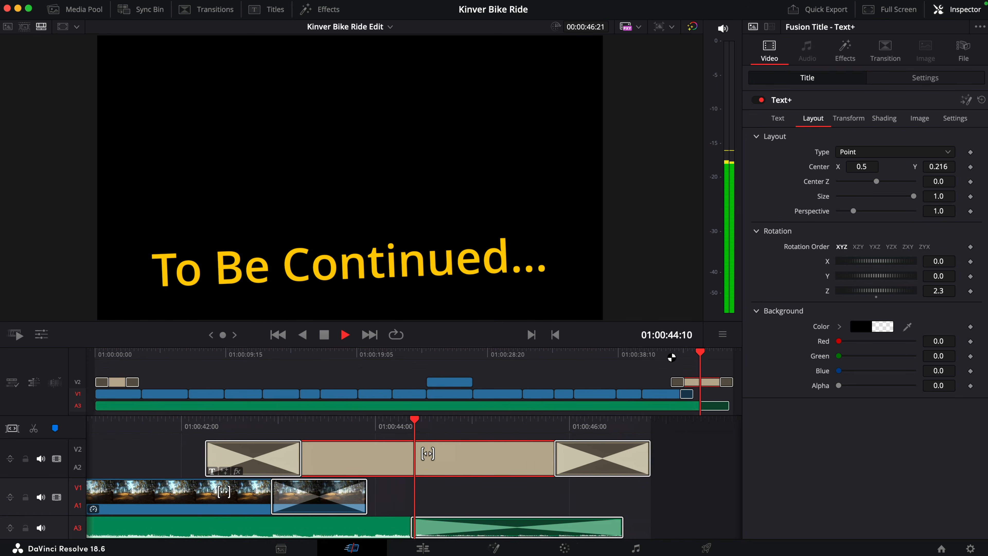
key("space")
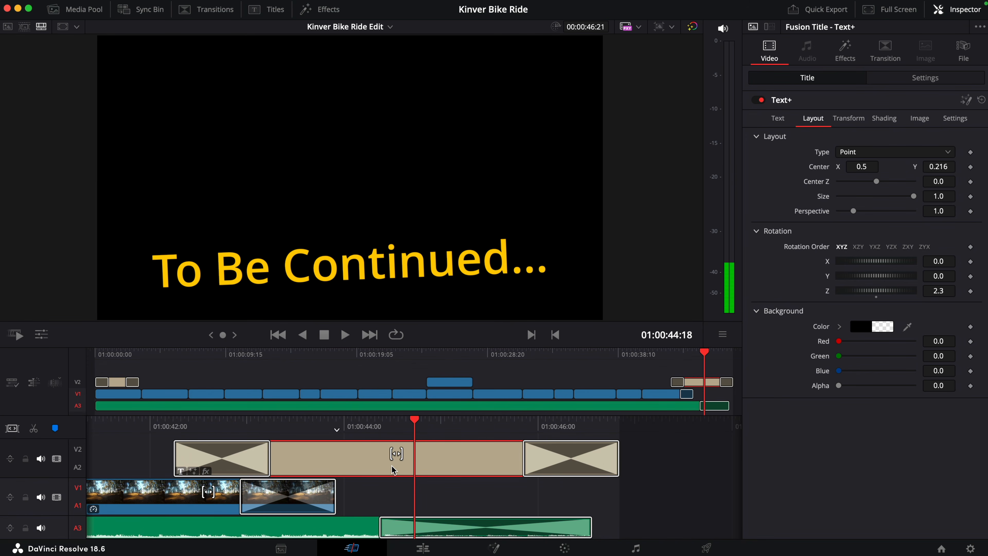
Step: Extend the start of the closing title earlier to about 01:00:41:01 and replay the ending
scroll(394, 470, "left", 8)
left_click_drag(475, 459, 364, 463)
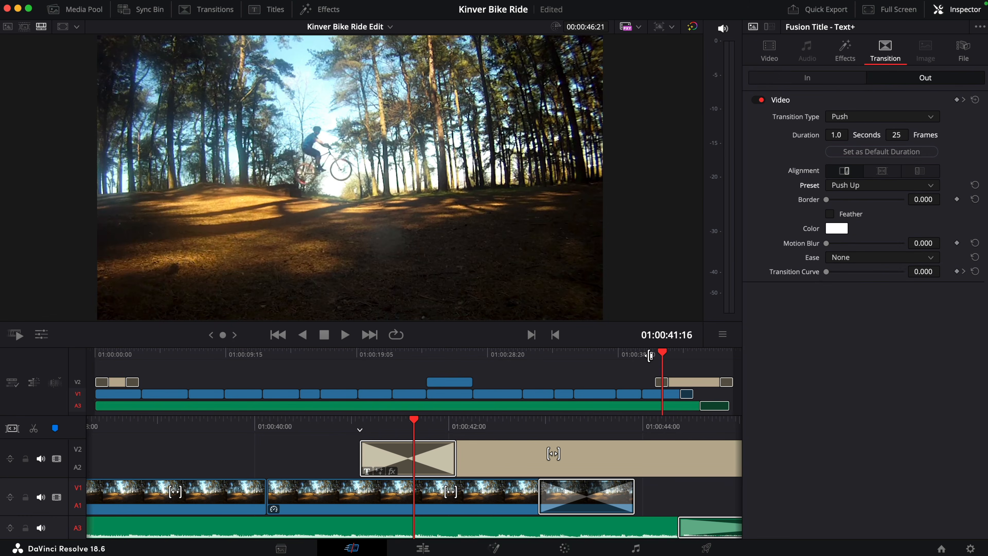
left_click(634, 355)
key("space")
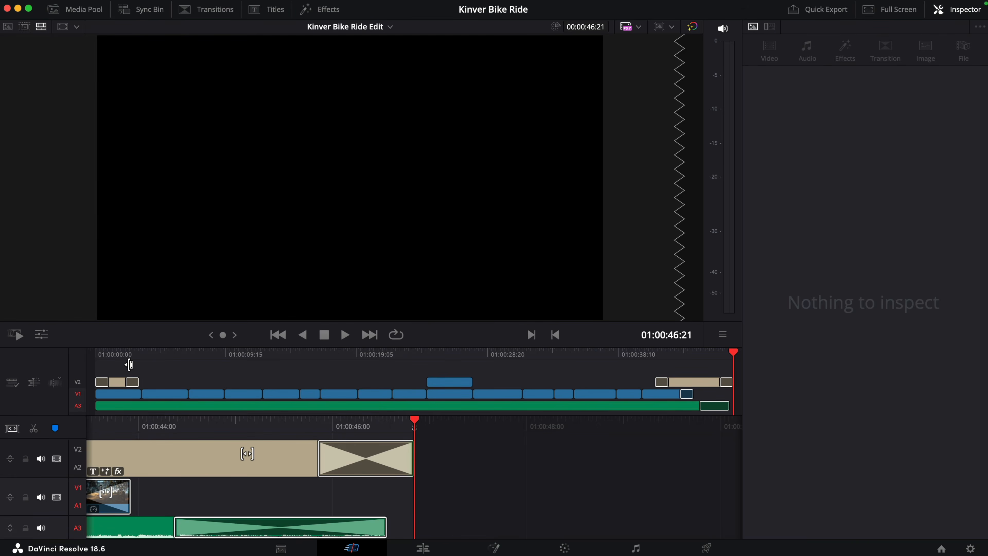
Step: Return to the start of the timeline and show the finished edit in full screen
left_click(109, 355)
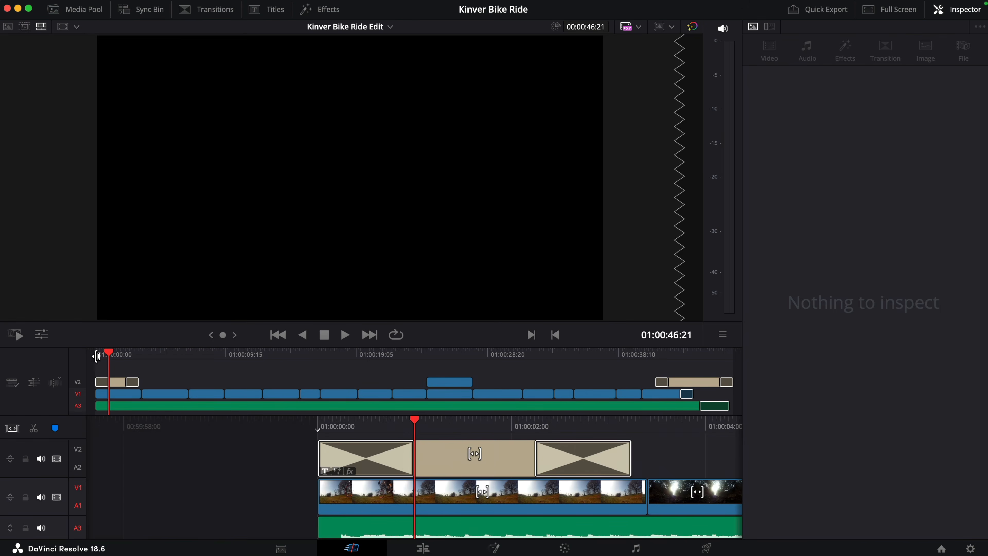
left_click(97, 356)
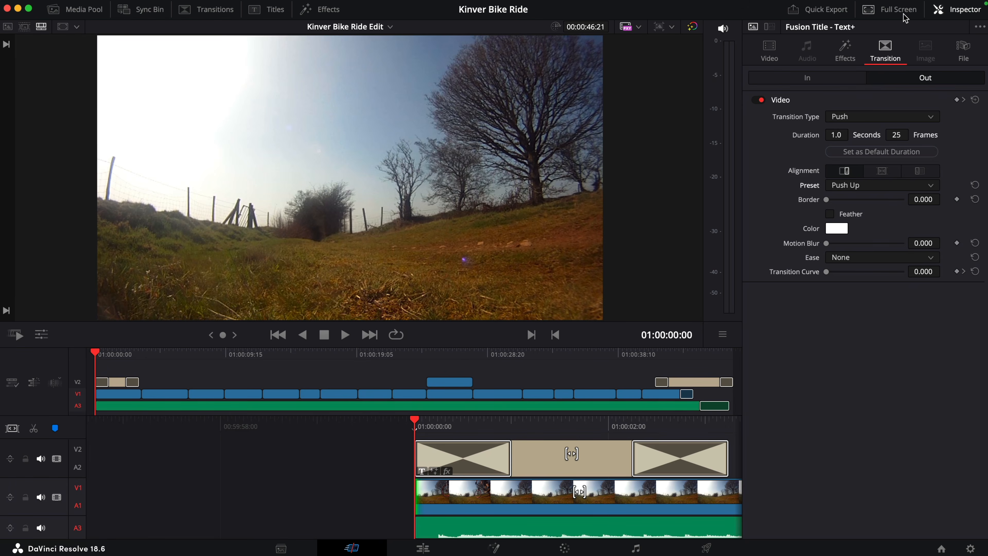
left_click(904, 15)
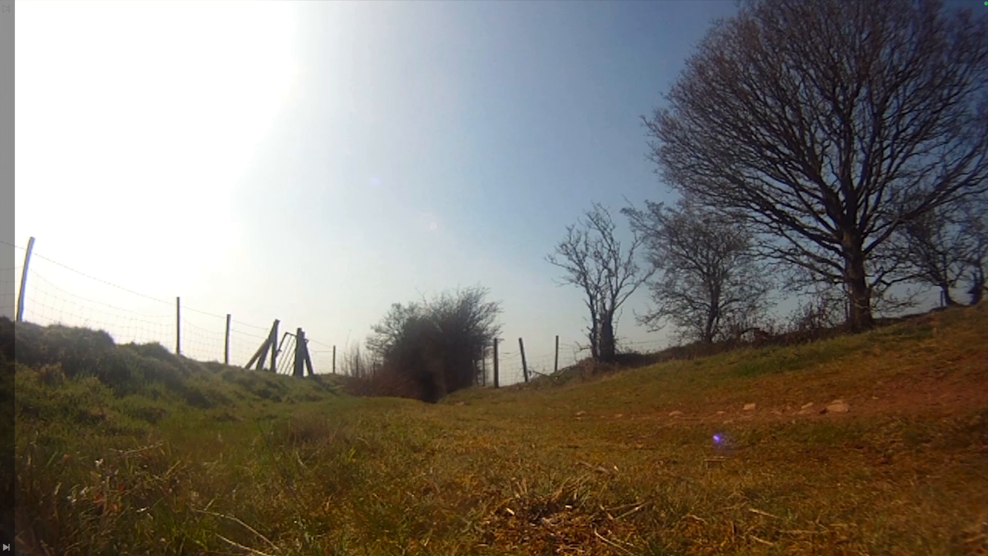